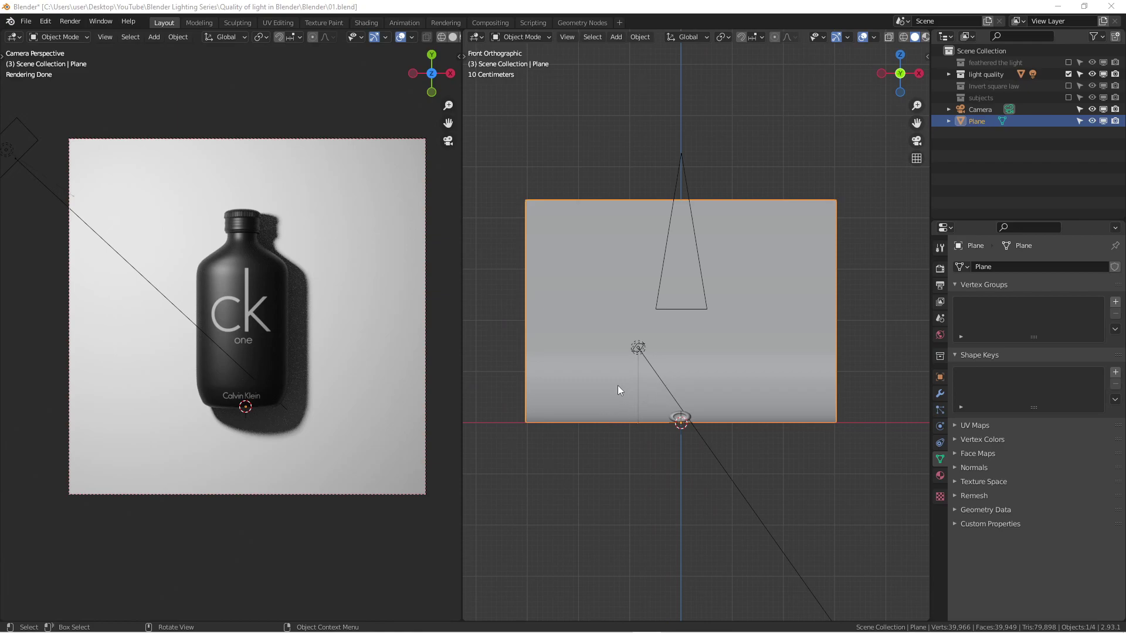
- Zoom the camera and front viewports to inspect the bottle render and side area light
{"action": "scroll", "coordinate": [312, 392], "scroll_direction": "up", "scroll_amount": 1}
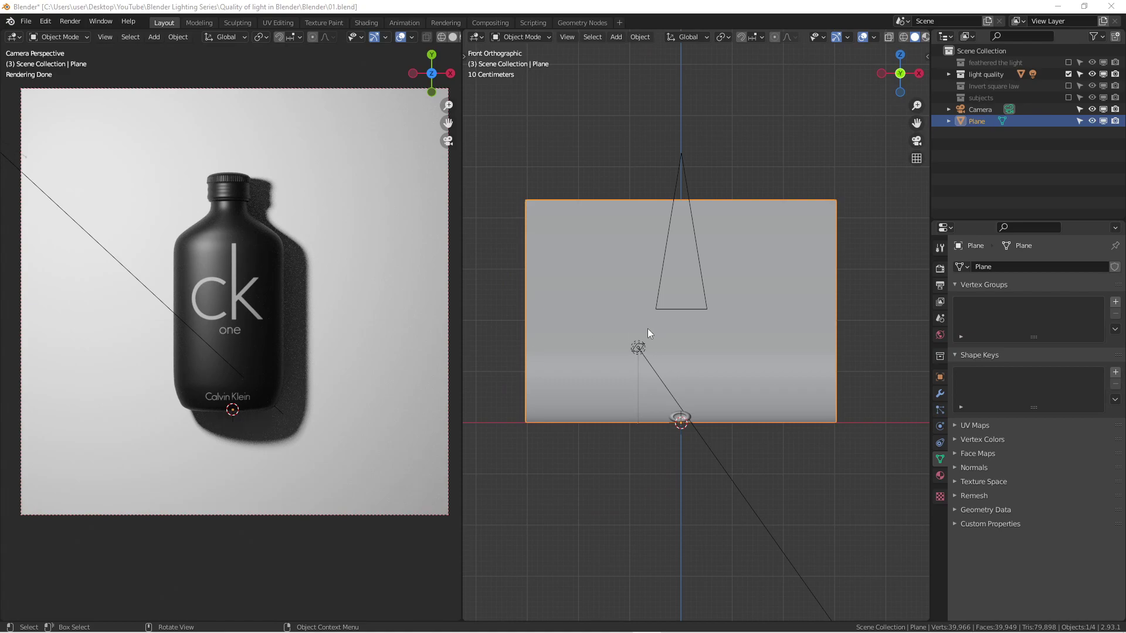
{"action": "scroll", "coordinate": [643, 328], "scroll_direction": "down", "scroll_amount": 1}
{"action": "scroll", "coordinate": [246, 340], "scroll_direction": "down", "scroll_amount": 1}
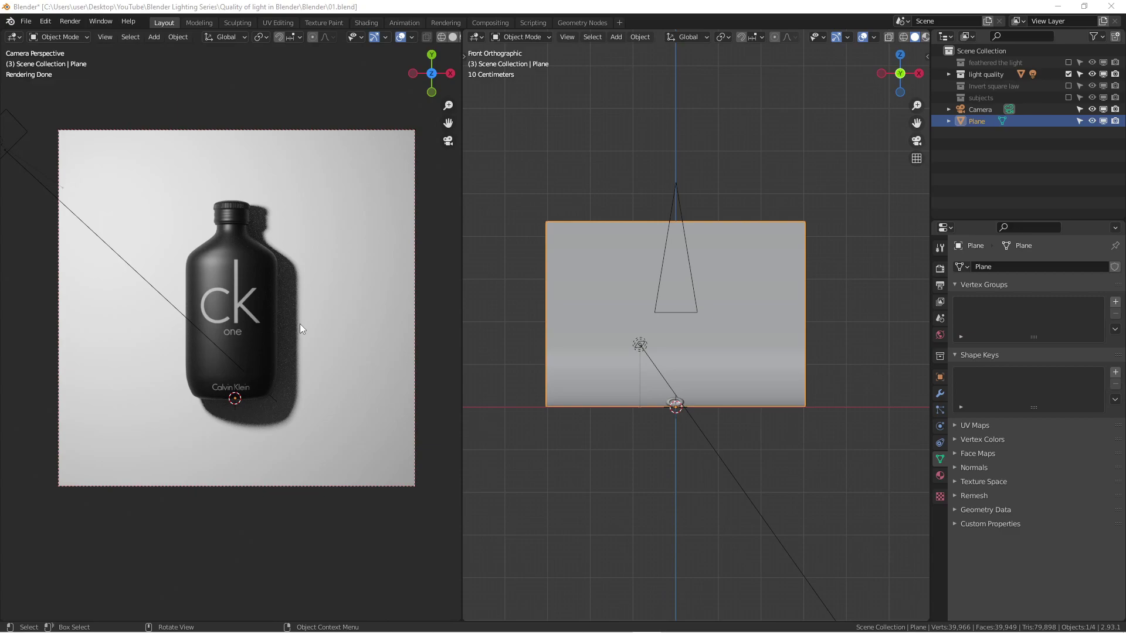
{"action": "scroll", "coordinate": [653, 348], "scroll_direction": "up", "scroll_amount": 2}
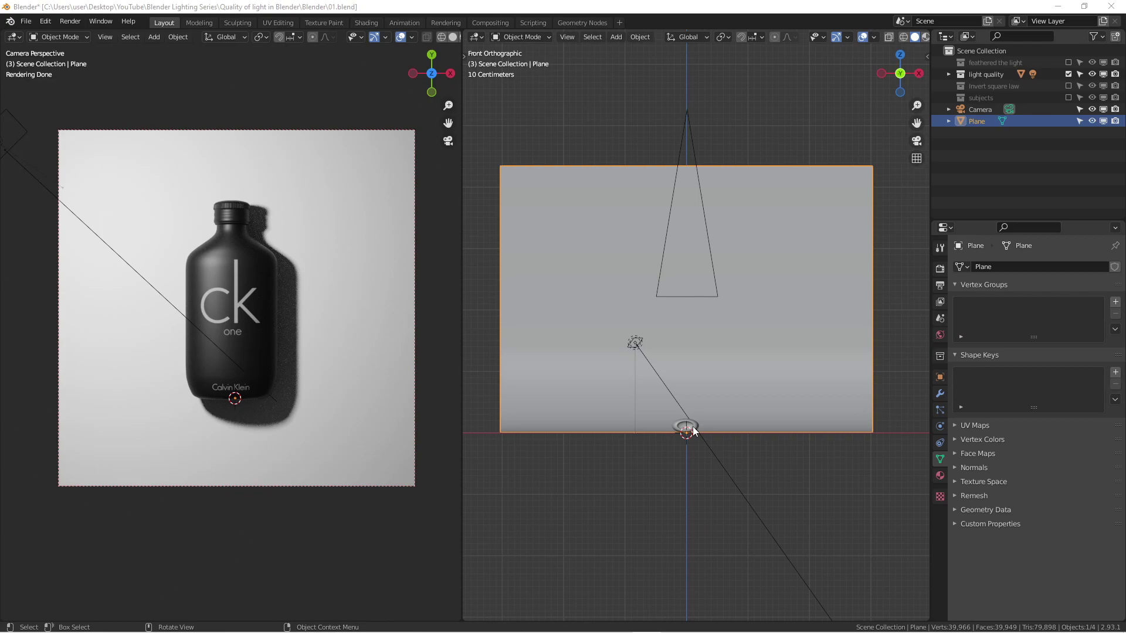
- Select the area light beside the bottle in the front view
{"action": "left_click", "coordinate": [636, 342]}
{"action": "scroll", "coordinate": [636, 342], "scroll_direction": "up", "scroll_amount": 4}
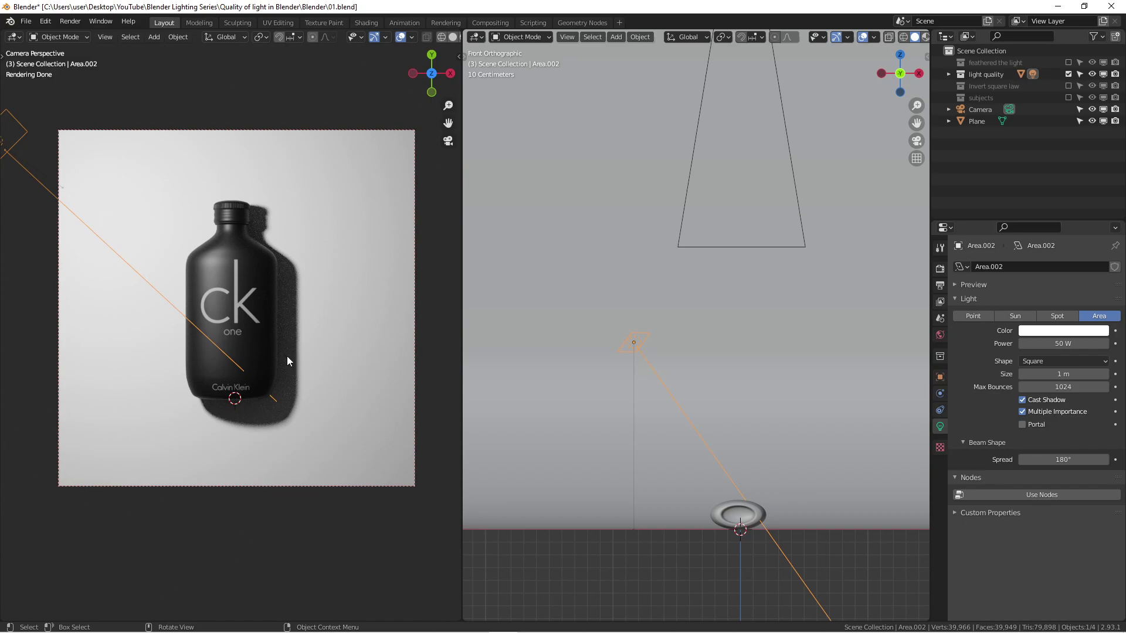
{"action": "scroll", "coordinate": [636, 340], "scroll_direction": "up", "scroll_amount": 3}
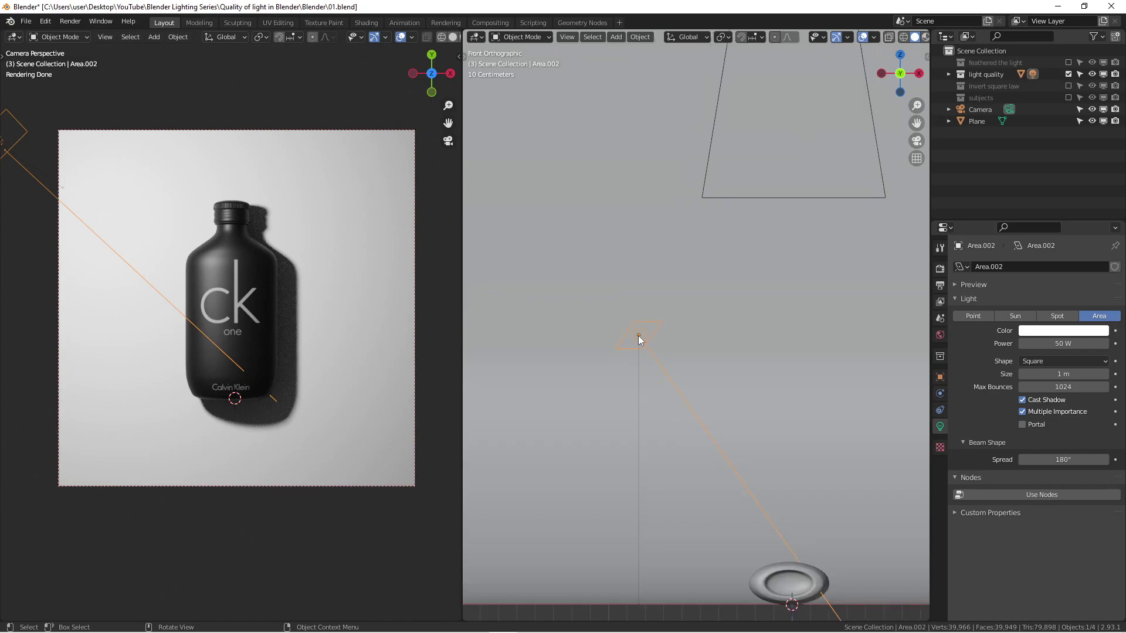
{"action": "scroll", "coordinate": [637, 335], "scroll_direction": "down", "scroll_amount": 3}
{"action": "left_click", "coordinate": [639, 335]}
{"action": "left_click", "coordinate": [640, 335]}
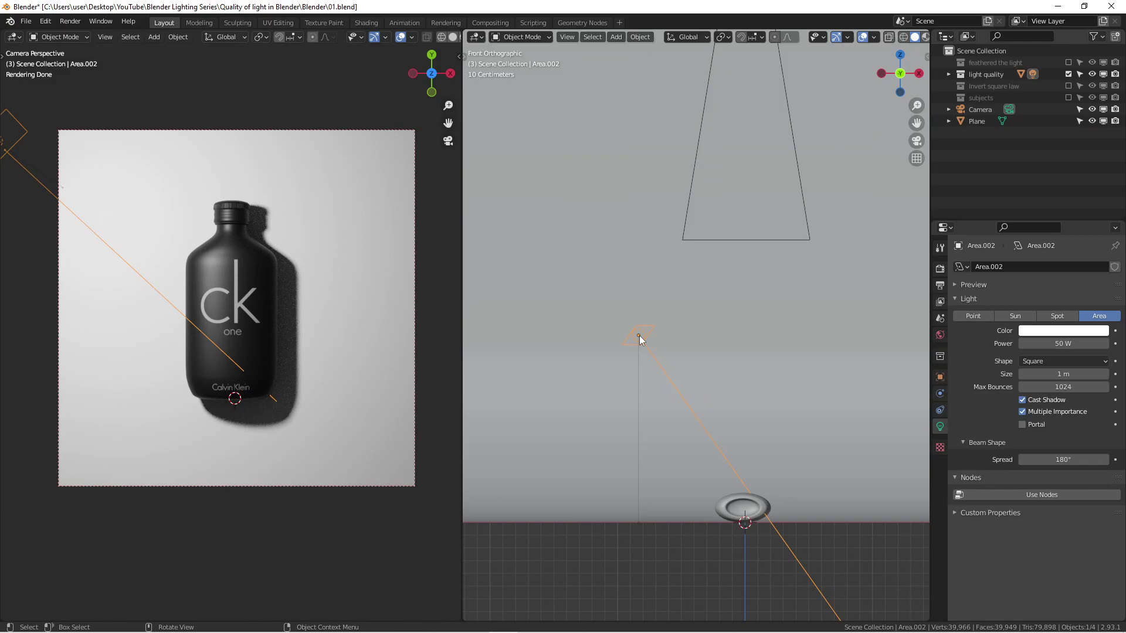
- Scale the area light up about tenfold, then shrink it down to 0.15 for hard shadows
{"action": "key", "text": "s"}
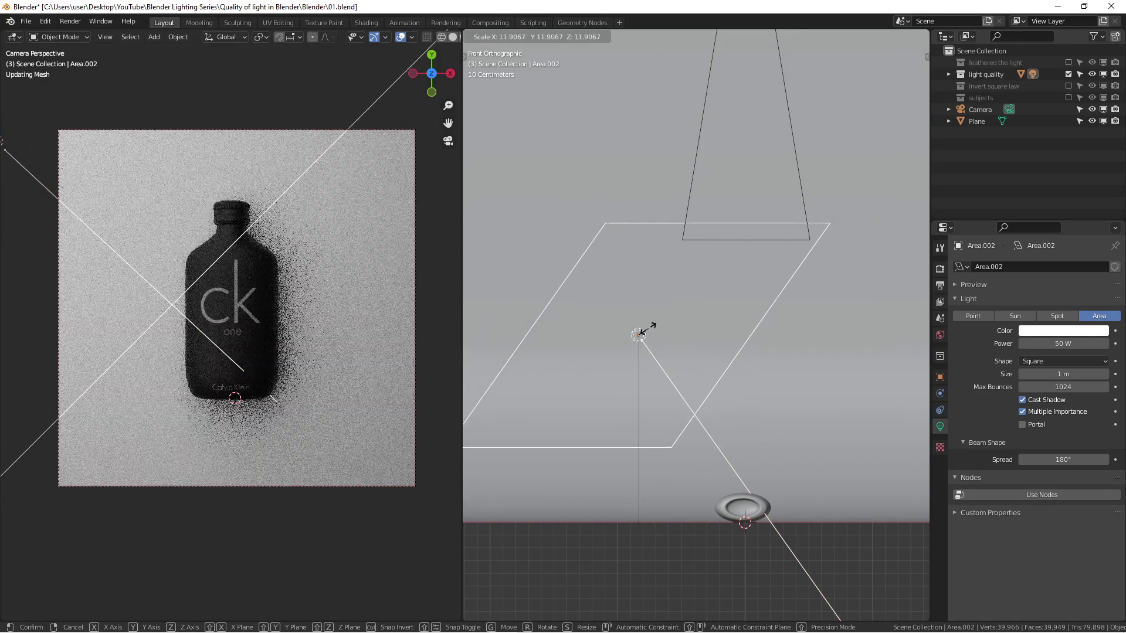
{"action": "left_click", "coordinate": [645, 329]}
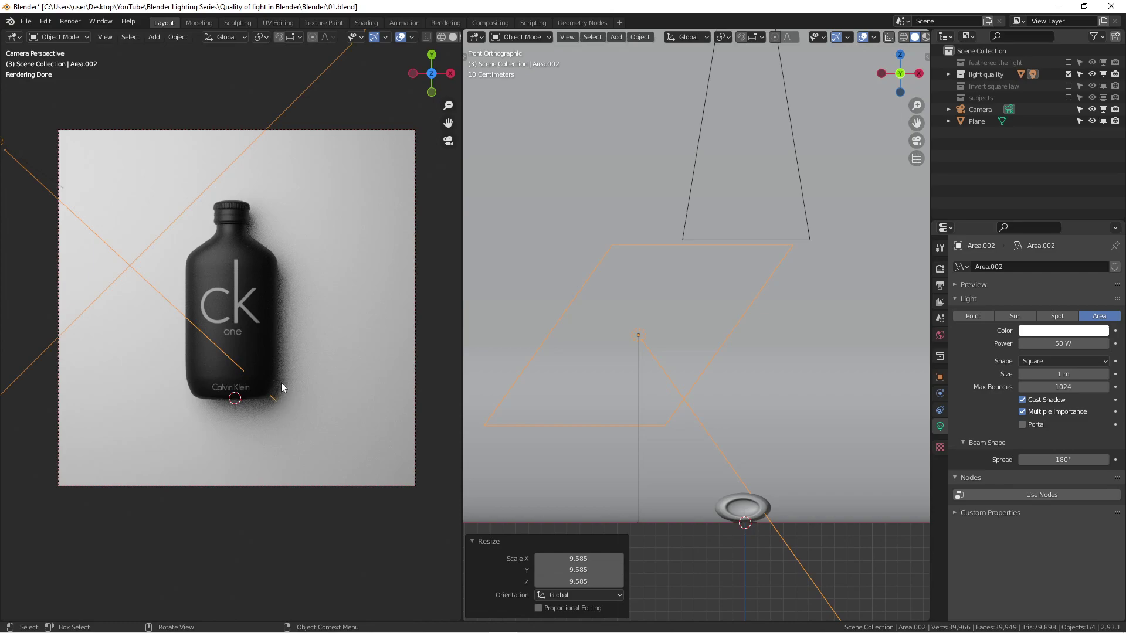
{"action": "key", "text": "s"}
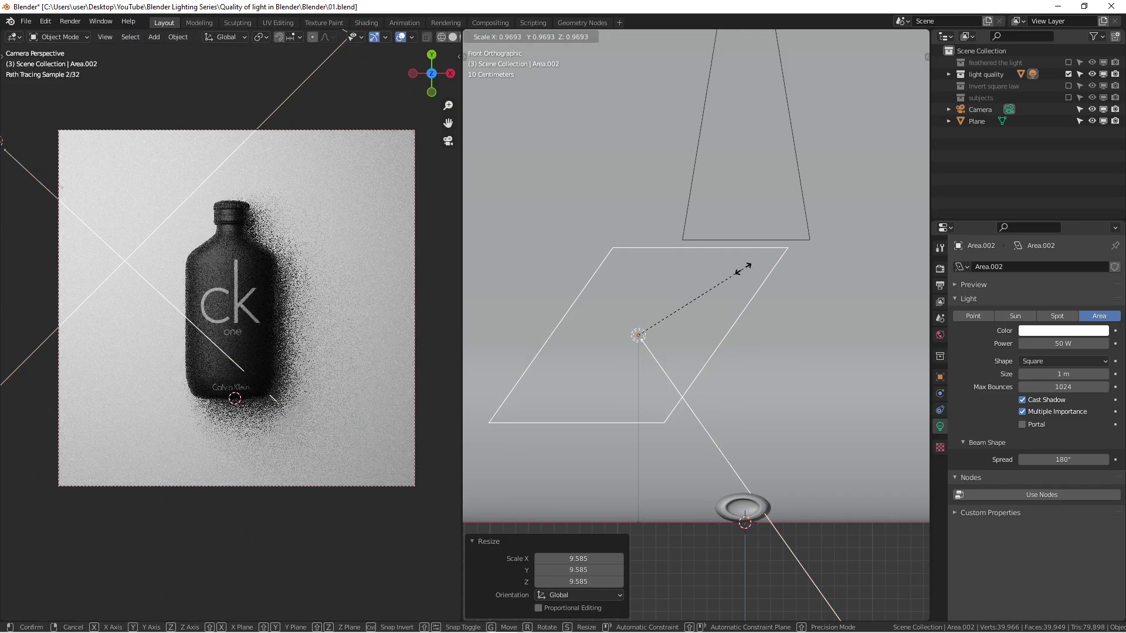
{"action": "left_click", "coordinate": [656, 303]}
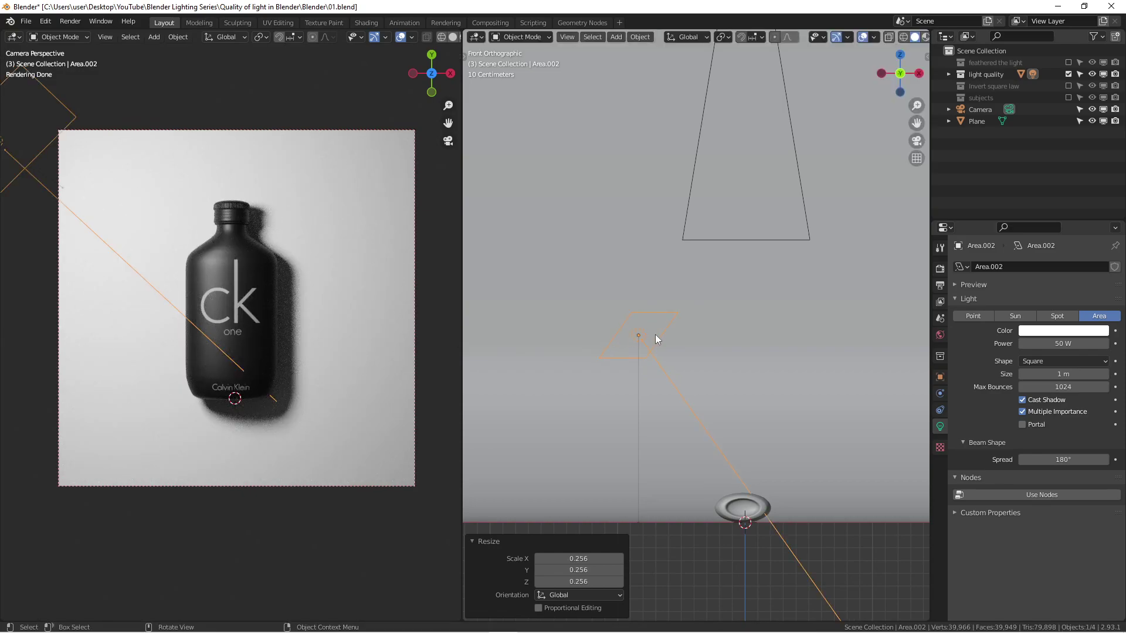
{"action": "key", "text": "s"}
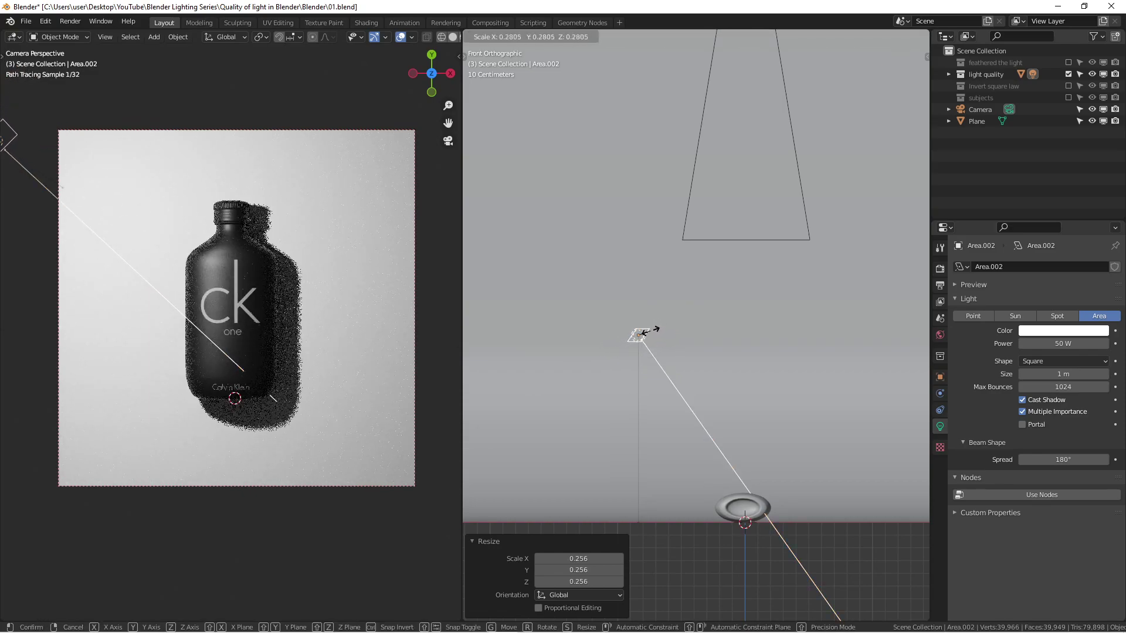
{"action": "left_click", "coordinate": [645, 334]}
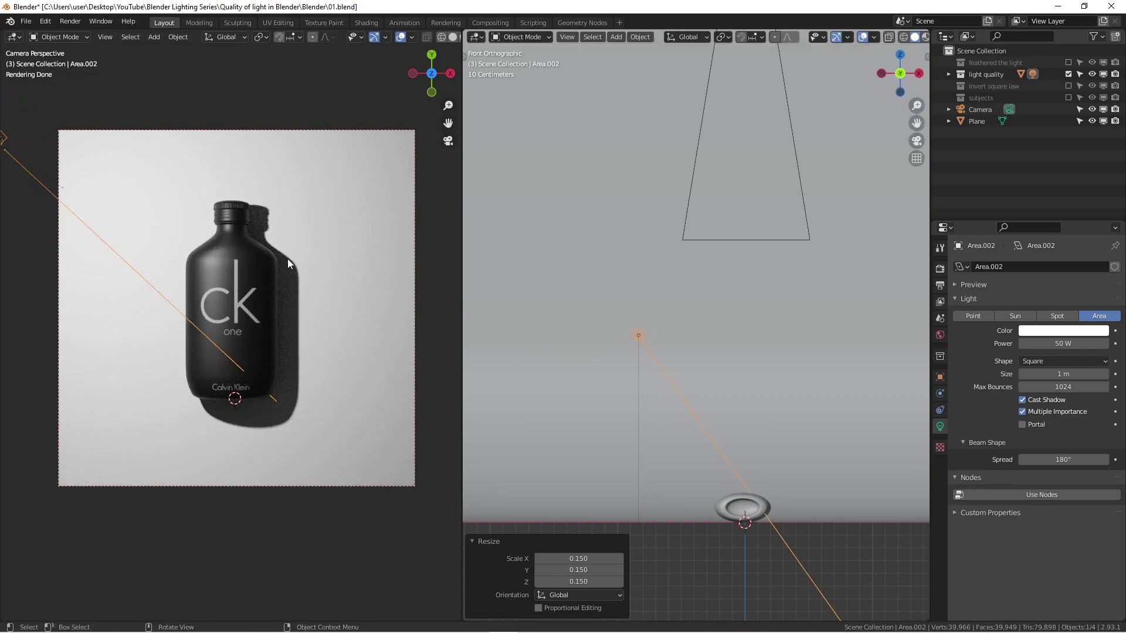
{"action": "scroll", "coordinate": [265, 406], "scroll_direction": "up", "scroll_amount": 5}
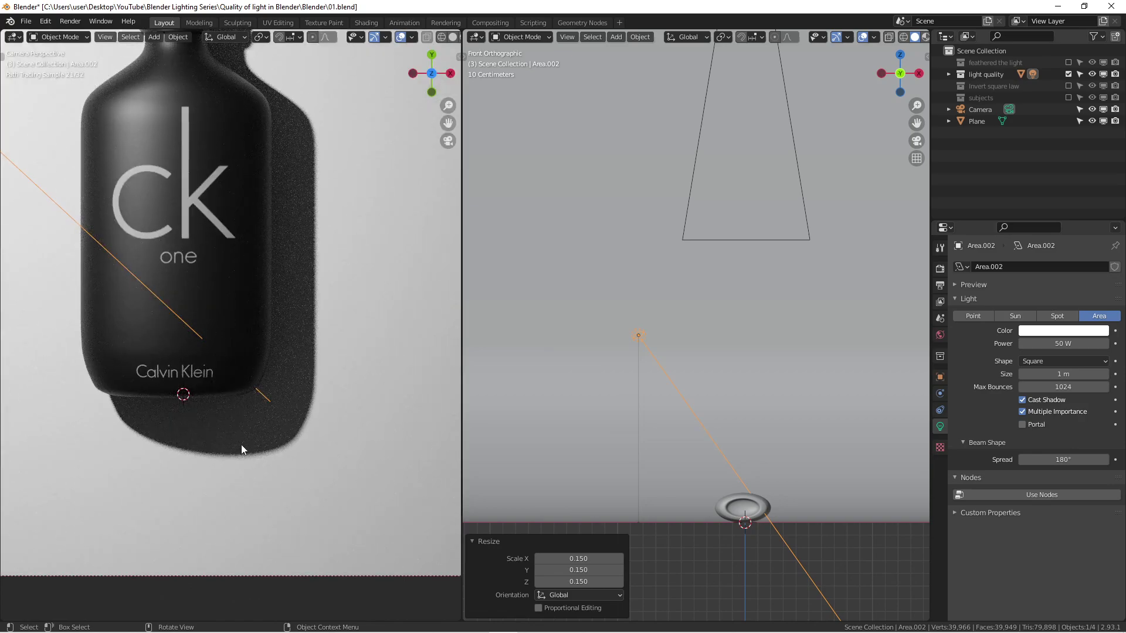
{"action": "scroll", "coordinate": [279, 402], "scroll_direction": "down", "scroll_amount": 5}
{"action": "scroll", "coordinate": [682, 341], "scroll_direction": "up", "scroll_amount": 3}
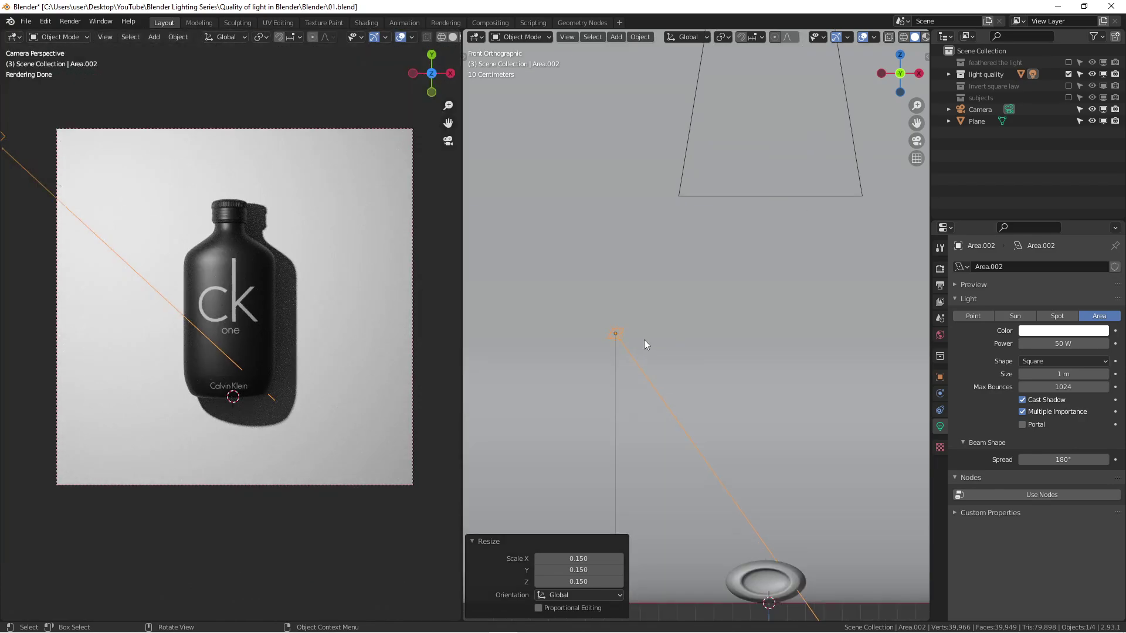
- Enlarge the tiny area light about 17.7 times to soften the shadow
{"action": "key", "text": "s"}
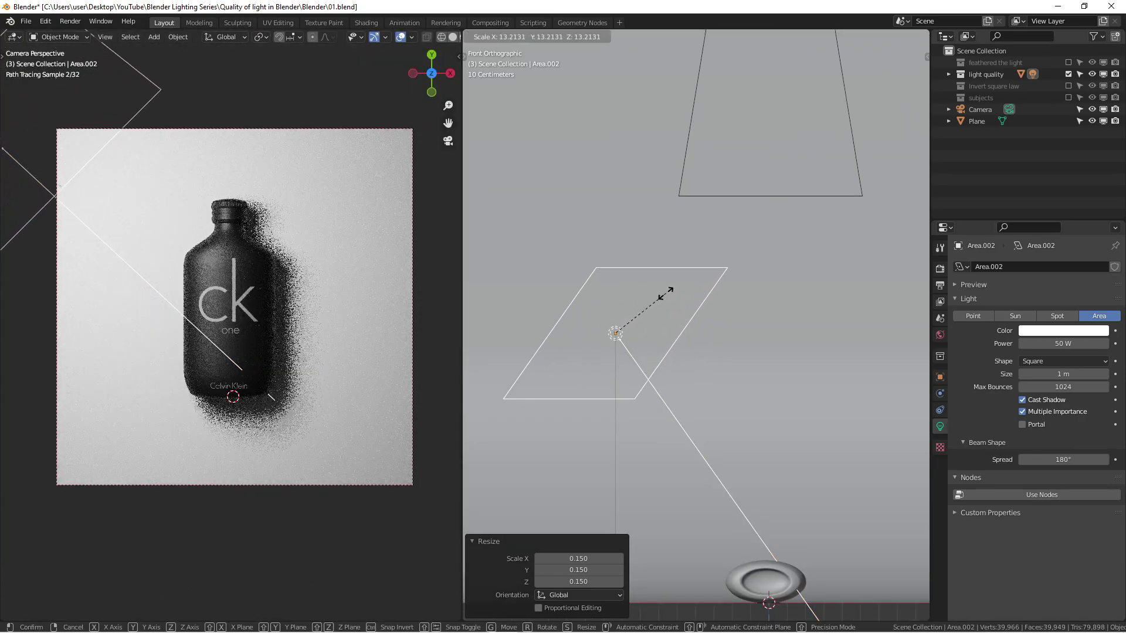
{"action": "left_click", "coordinate": [684, 280]}
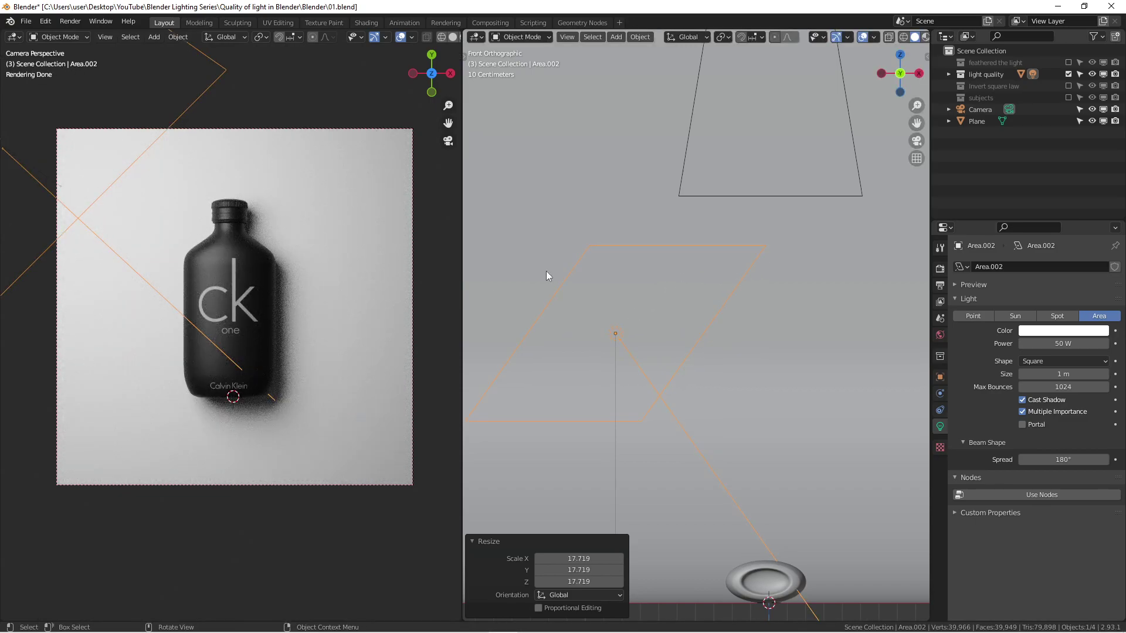
{"action": "scroll", "coordinate": [337, 265], "scroll_direction": "down", "scroll_amount": 1}
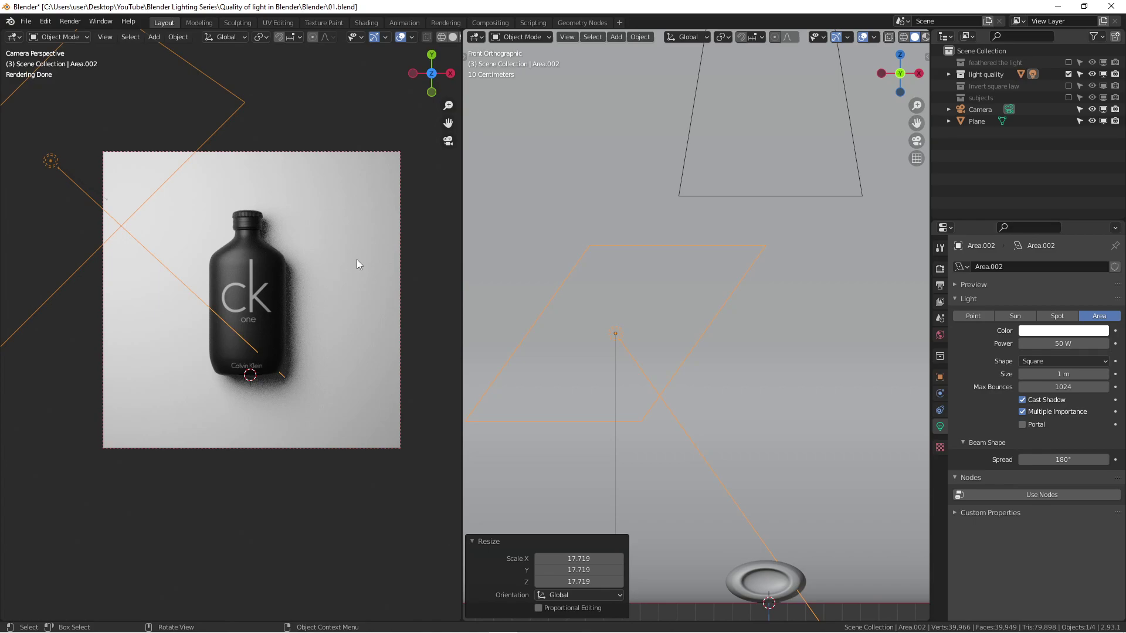
{"action": "scroll", "coordinate": [650, 291], "scroll_direction": "down", "scroll_amount": 2}
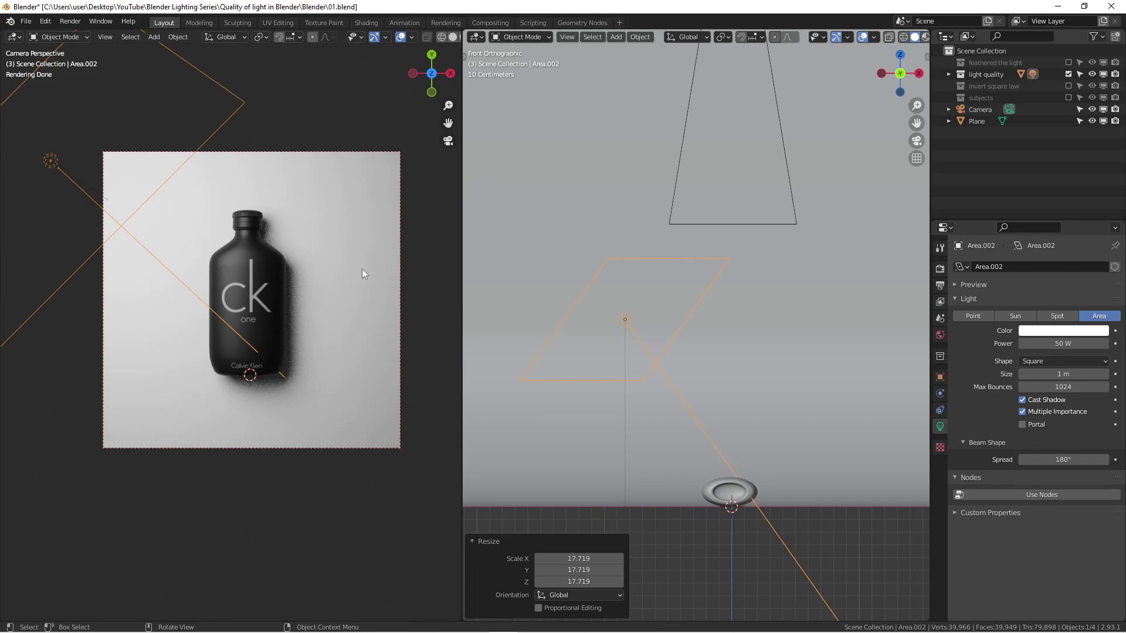
{"action": "scroll", "coordinate": [361, 268], "scroll_direction": "down", "scroll_amount": 1}
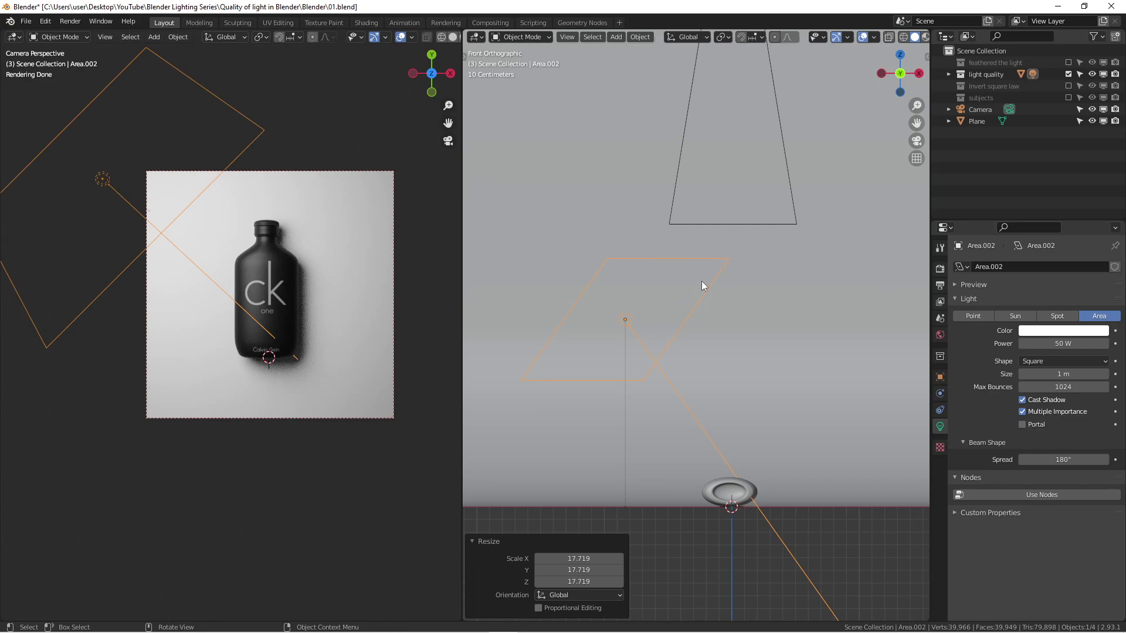
- Fine-tune the area light's size with scales of 0.884 and then 0.738
{"action": "key", "text": "s"}
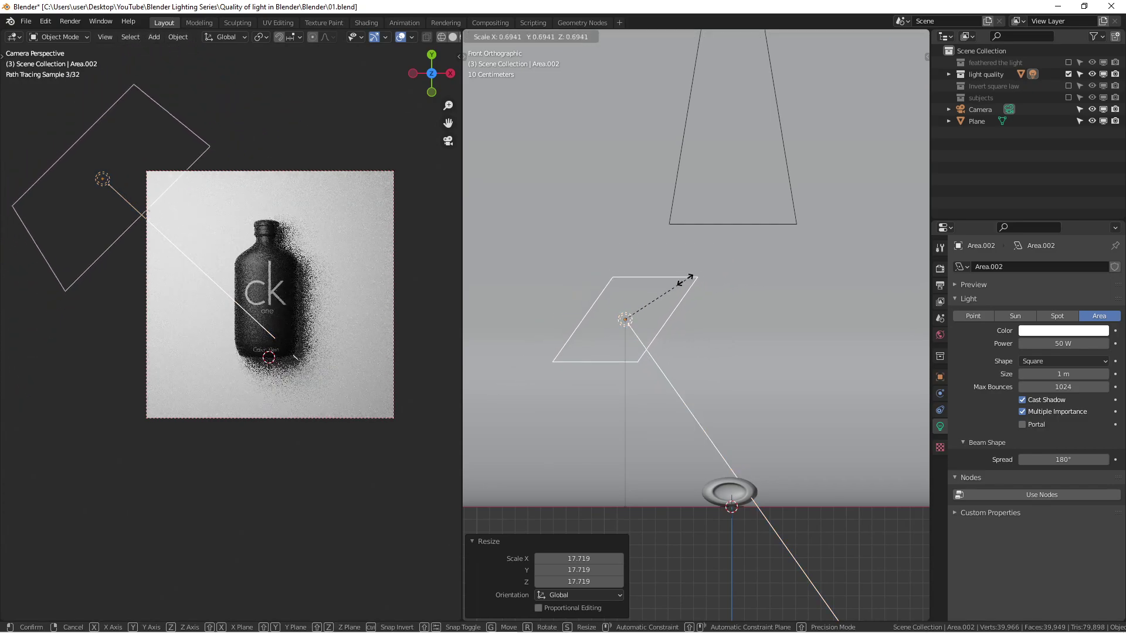
{"action": "left_click", "coordinate": [705, 273]}
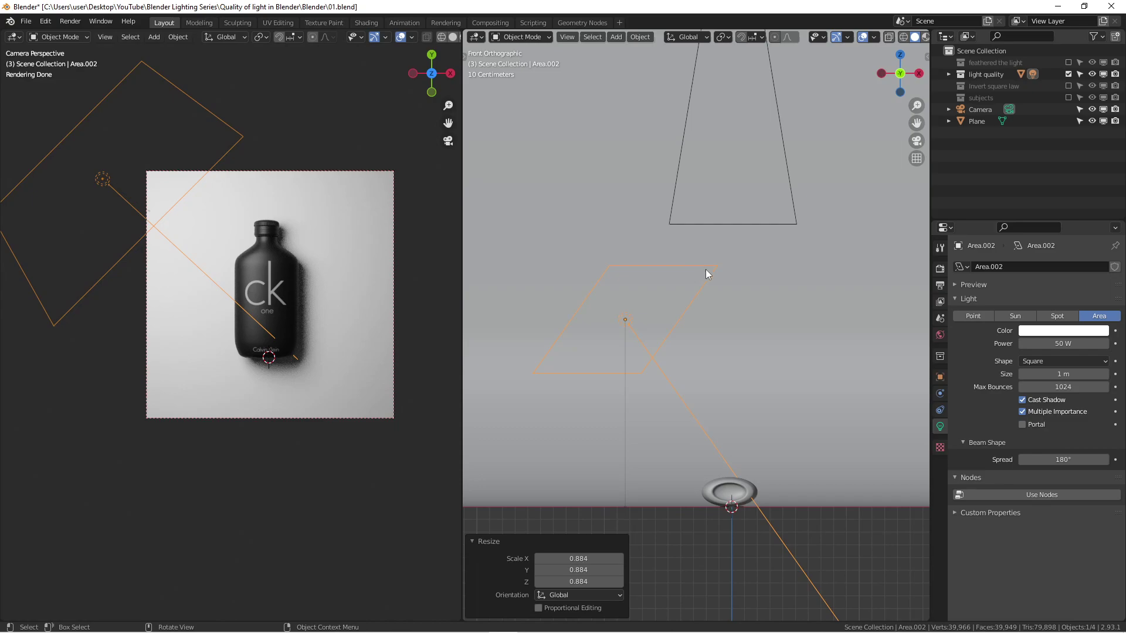
{"action": "key", "text": "s"}
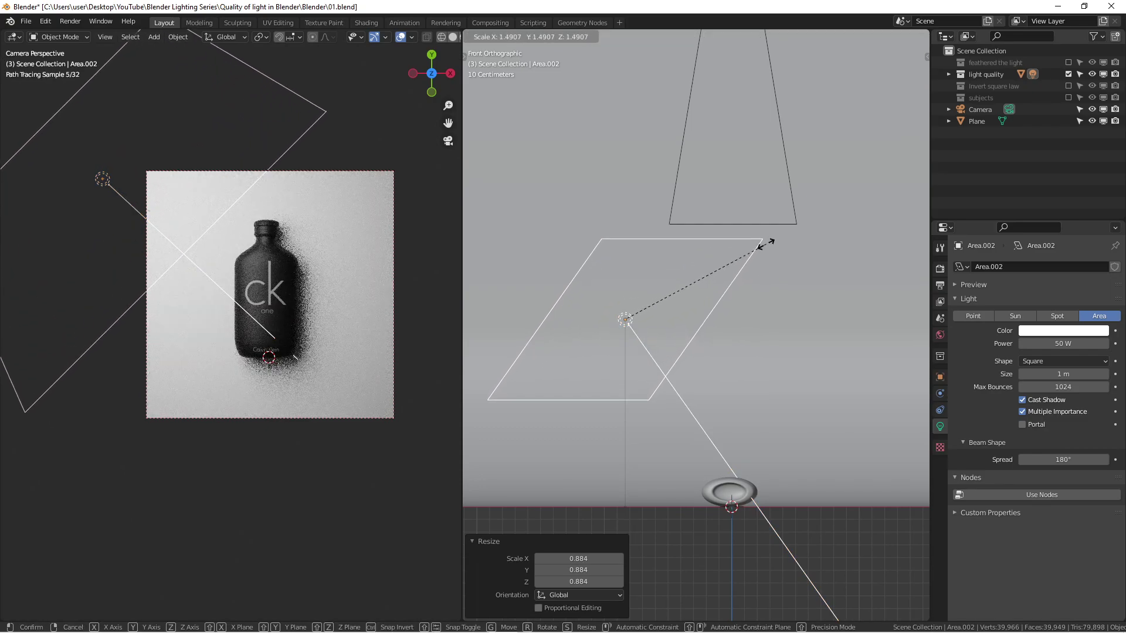
{"action": "left_click", "coordinate": [687, 270]}
{"action": "scroll", "coordinate": [639, 315], "scroll_direction": "up", "scroll_amount": 3}
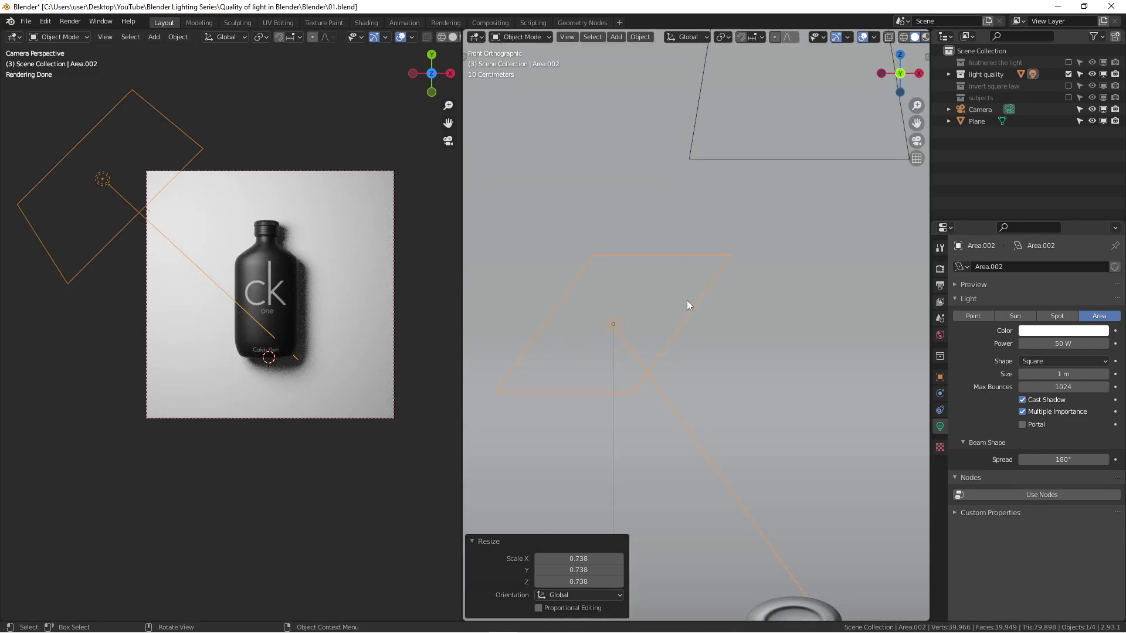
{"action": "scroll", "coordinate": [652, 305], "scroll_direction": "down", "scroll_amount": 3}
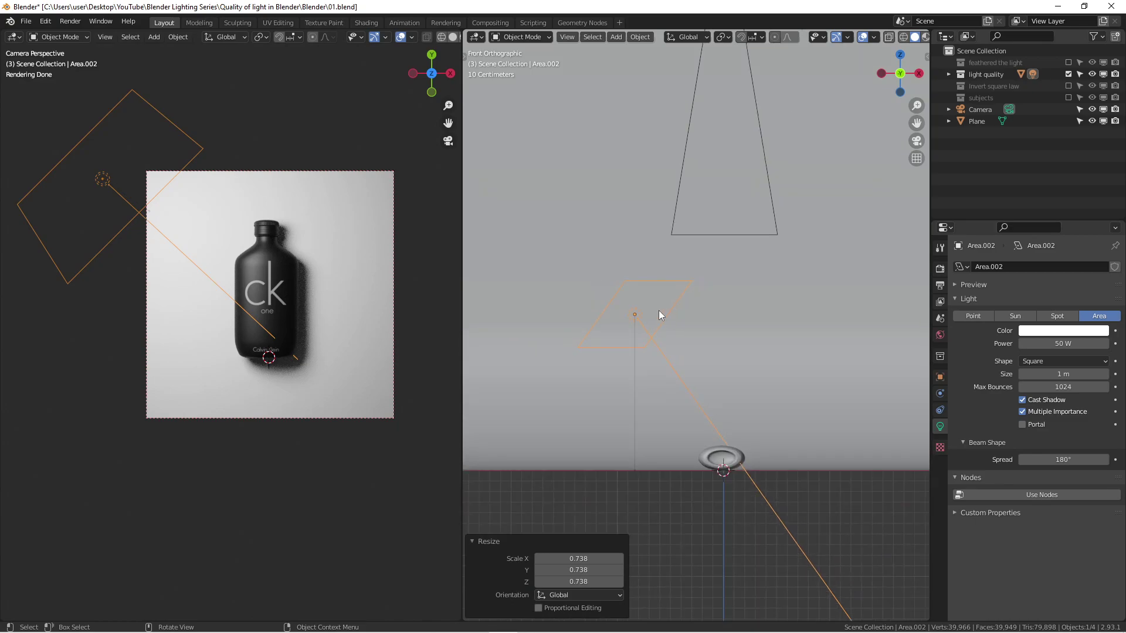
{"action": "scroll", "coordinate": [327, 289], "scroll_direction": "up", "scroll_amount": 2}
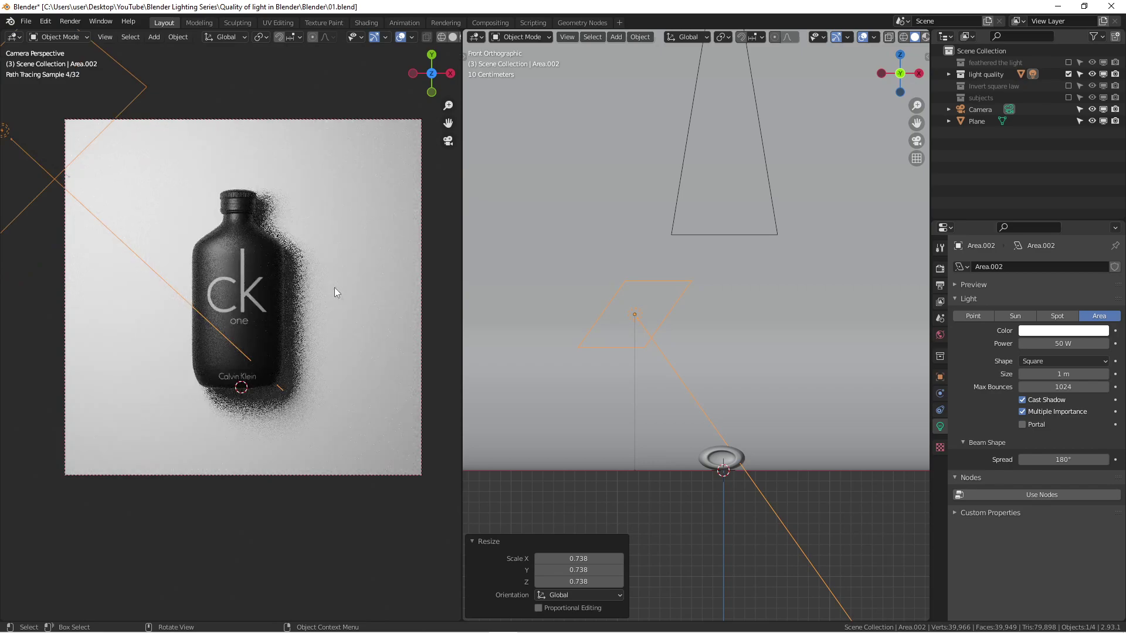
{"action": "scroll", "coordinate": [660, 314], "scroll_direction": "up", "scroll_amount": 1}
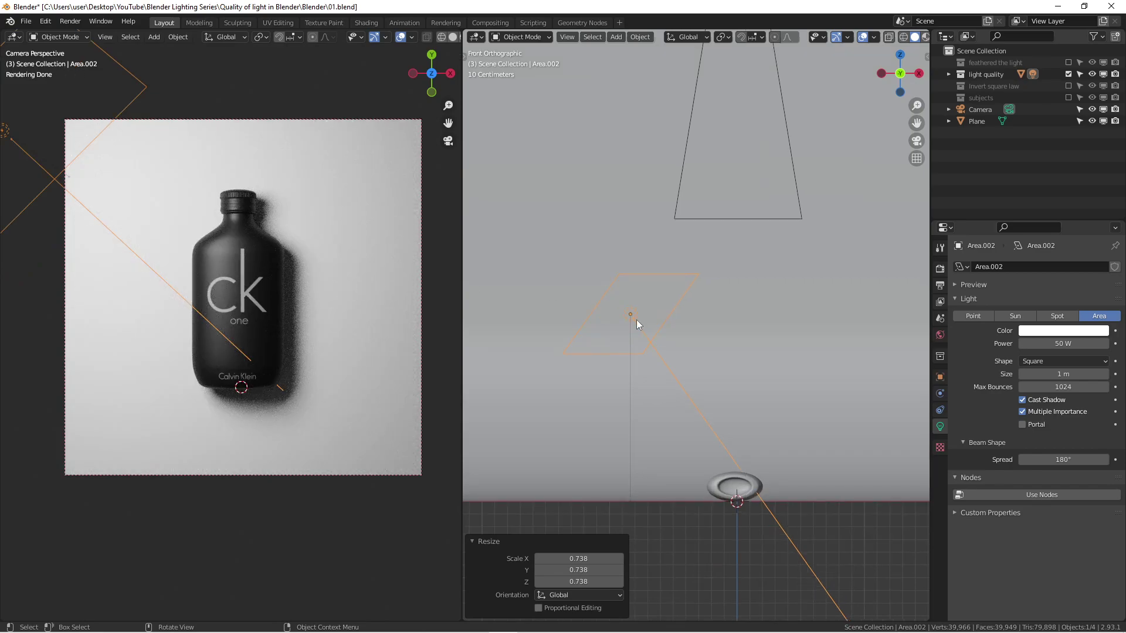
{"action": "scroll", "coordinate": [293, 368], "scroll_direction": "up", "scroll_amount": 2}
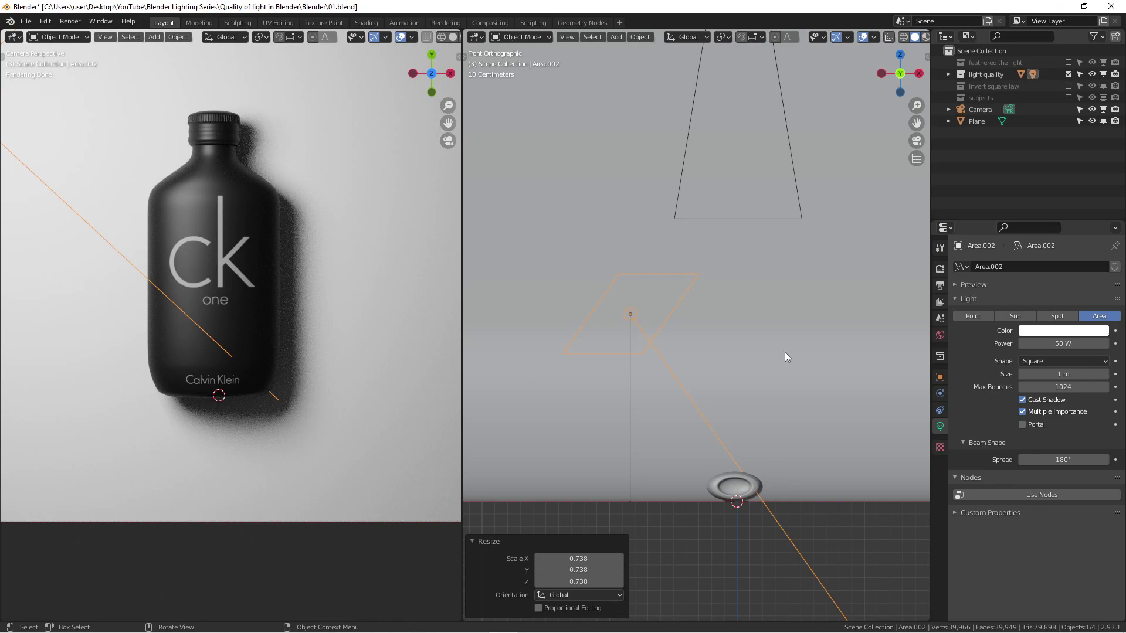
- Orbit around the sweep and bottle, then select the backdrop plane
{"action": "middle_click_drag", "start_coordinate": [782, 353], "coordinate": [704, 382]}
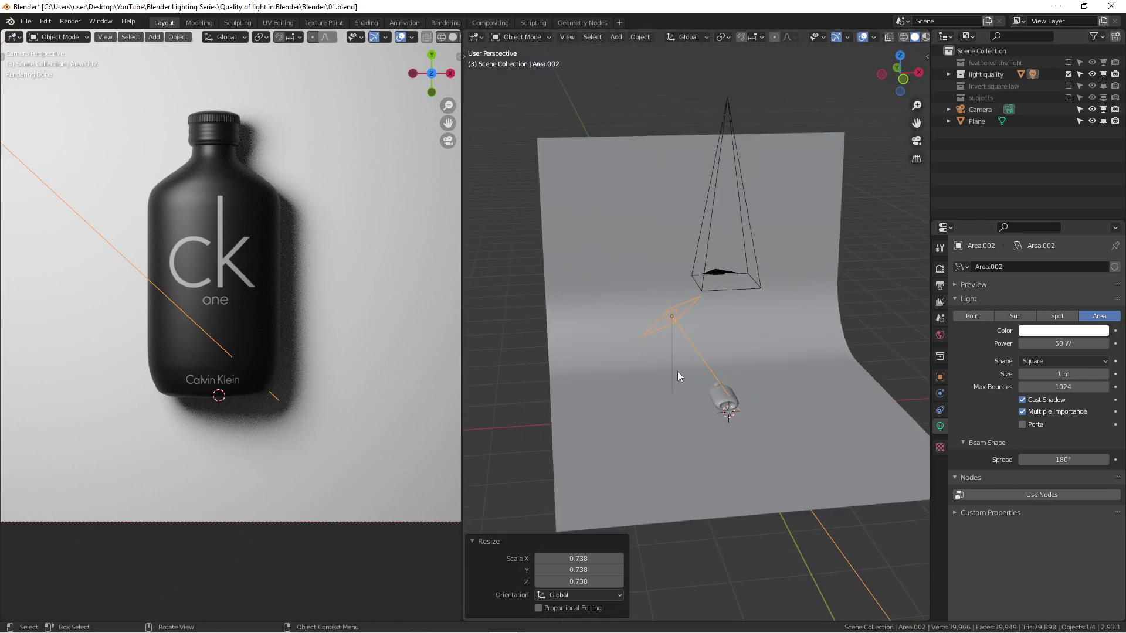
{"action": "scroll", "coordinate": [688, 328], "scroll_direction": "up", "scroll_amount": 3}
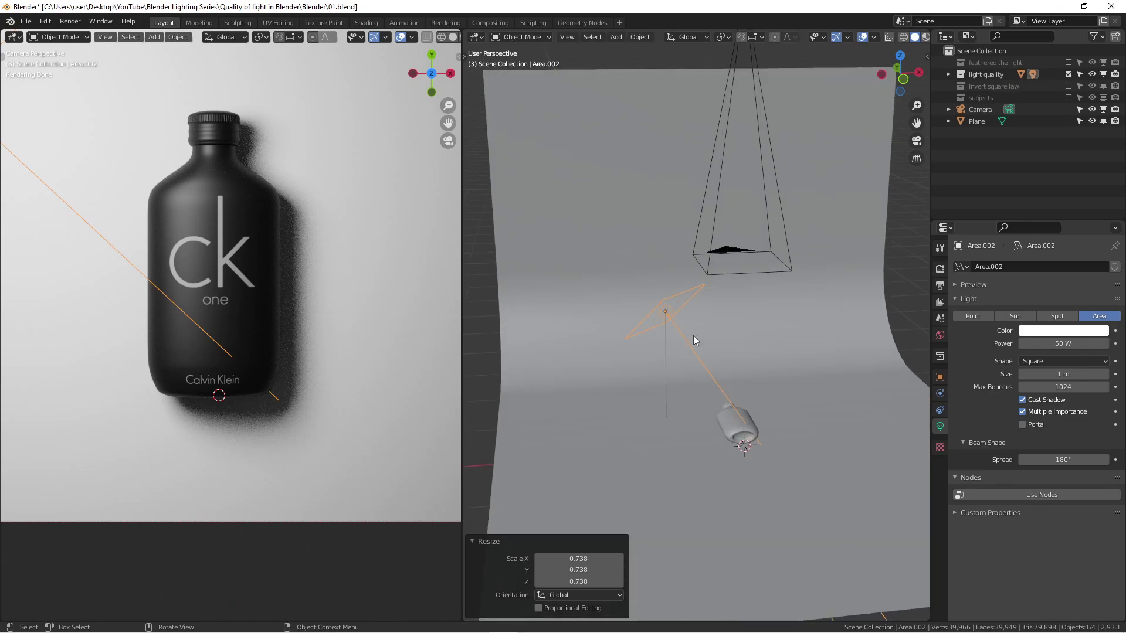
{"action": "middle_click_drag", "start_coordinate": [701, 337], "coordinate": [666, 317]}
{"action": "middle_click_drag", "start_coordinate": [741, 401], "coordinate": [730, 376]}
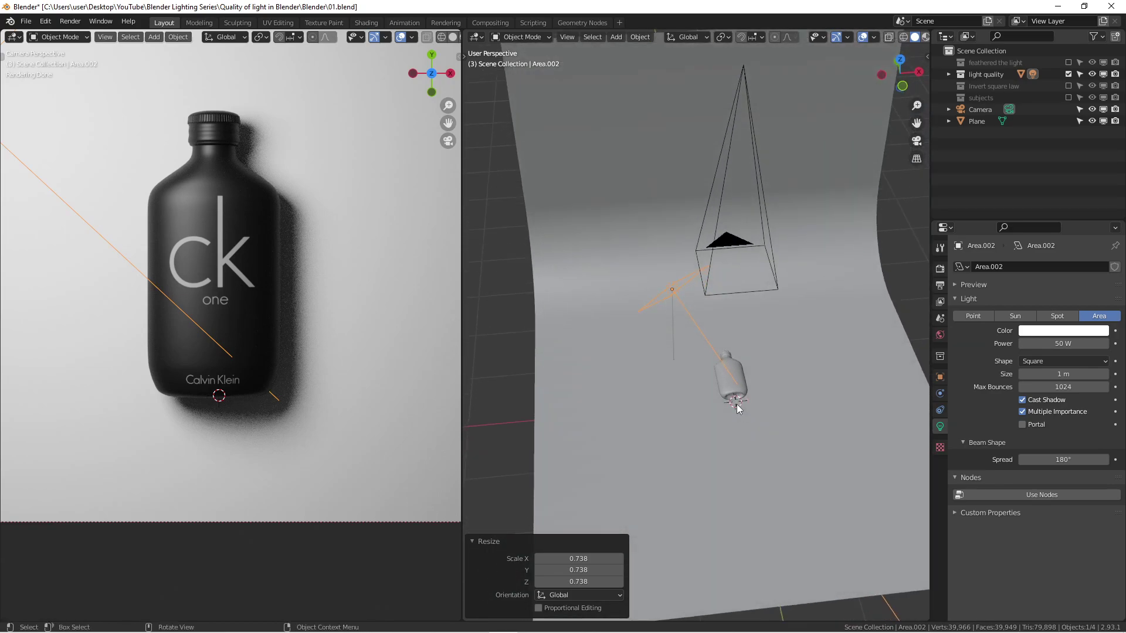
{"action": "middle_click_drag", "start_coordinate": [689, 330], "coordinate": [593, 325]}
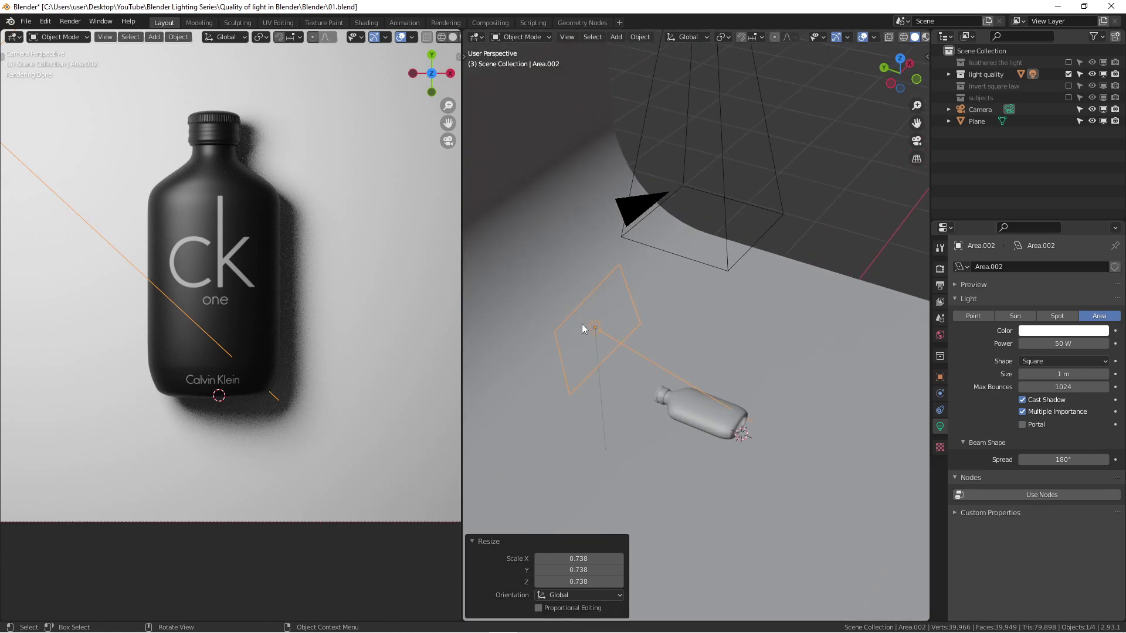
{"action": "mouse_move", "coordinate": [604, 323]}
{"action": "middle_mouse_down"}
{"action": "mouse_move", "coordinate": [591, 356]}
{"action": "mouse_move", "coordinate": [605, 307]}
{"action": "middle_mouse_up"}
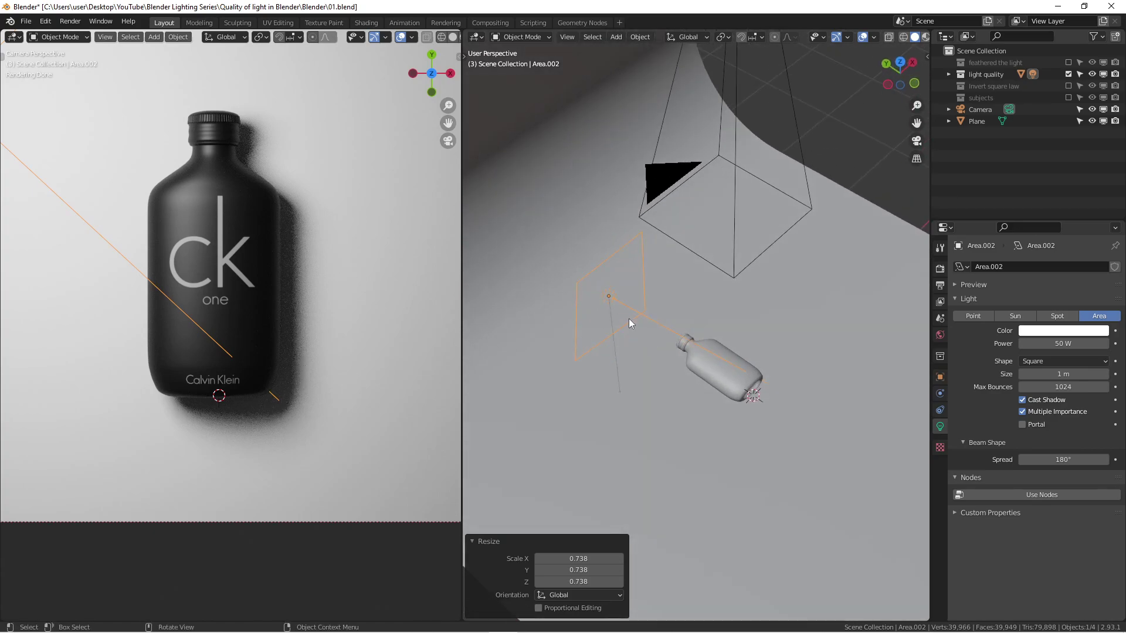
{"action": "left_click", "coordinate": [610, 297]}
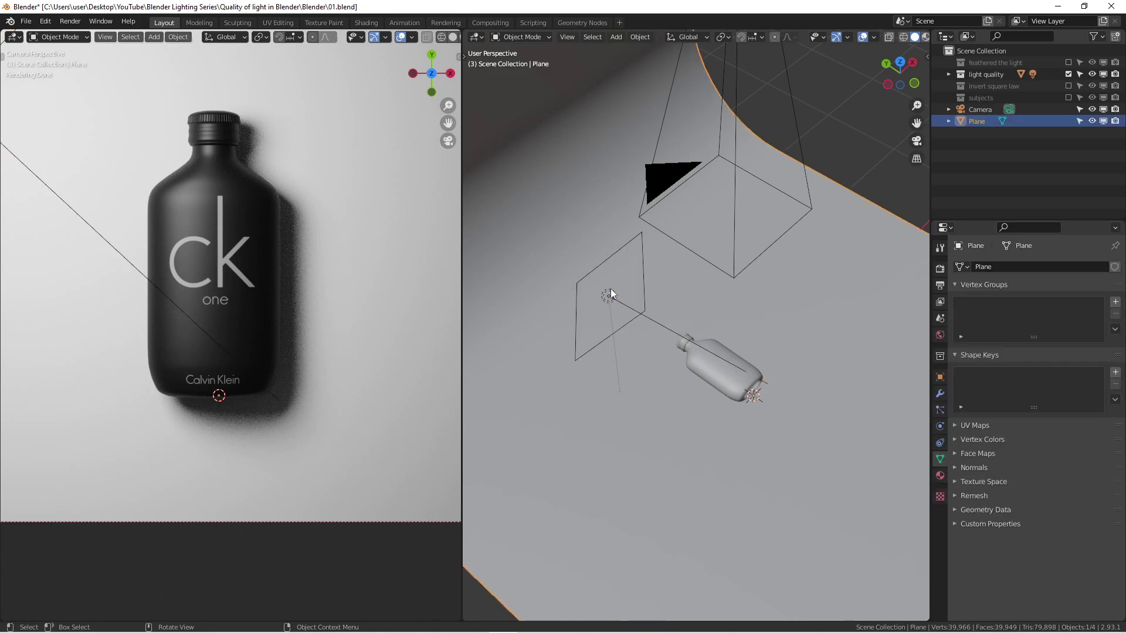
- Select area light Area.002 and frame it in the front orthographic view
{"action": "middle_click_drag", "start_coordinate": [733, 371], "coordinate": [762, 387]}
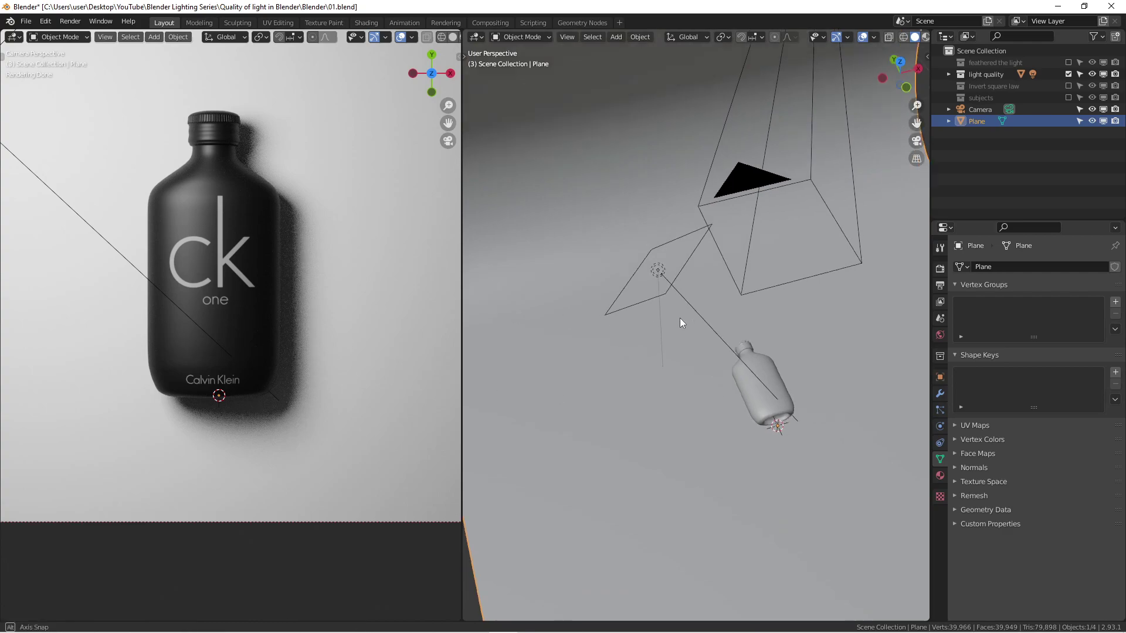
{"action": "middle_click_drag", "start_coordinate": [677, 318], "coordinate": [679, 280]}
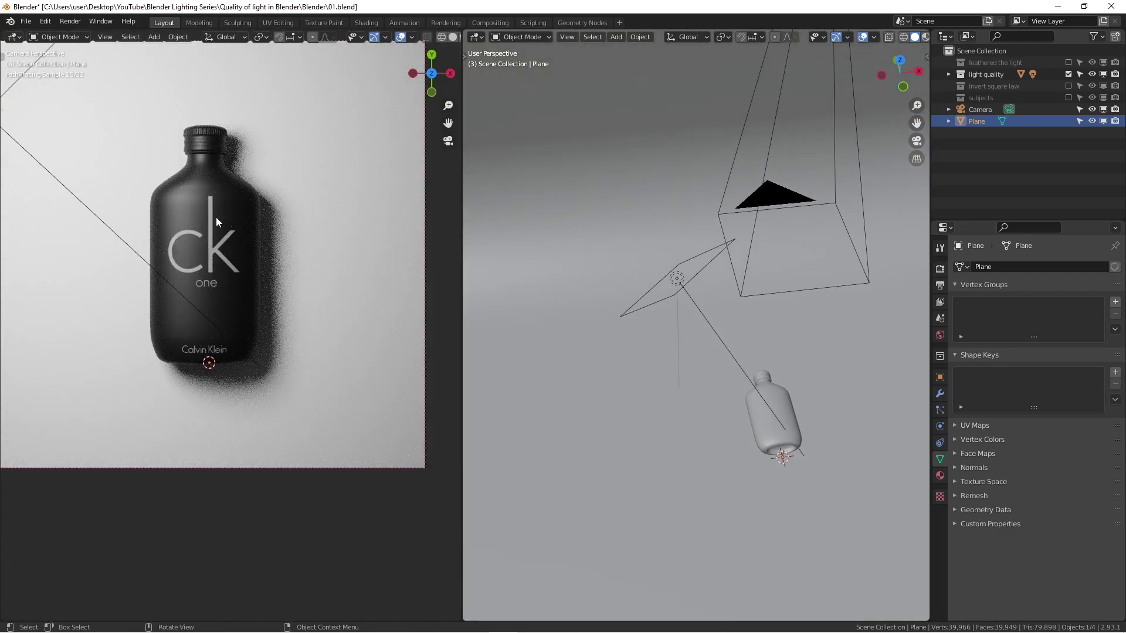
{"action": "scroll", "coordinate": [216, 217], "scroll_direction": "down", "scroll_amount": 2}
{"action": "left_click", "coordinate": [680, 285]}
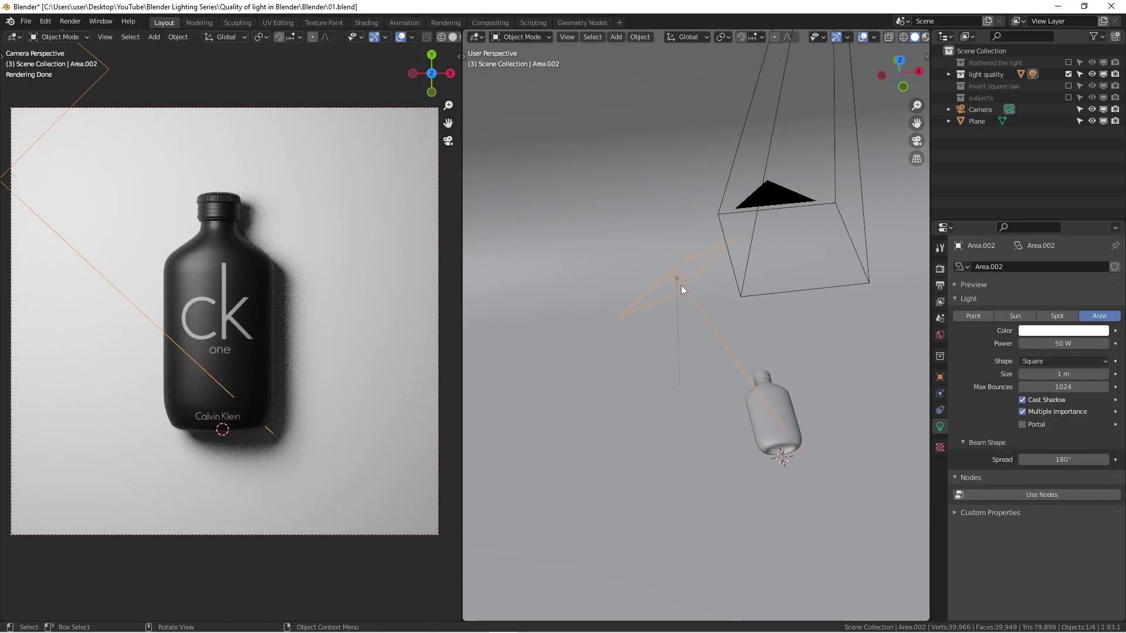
{"action": "key", "text": "KP_1"}
{"action": "scroll", "coordinate": [703, 305], "scroll_direction": "down", "scroll_amount": 2}
{"action": "middle_click_drag", "start_coordinate": [697, 342], "coordinate": [625, 285], "text": "shift"}
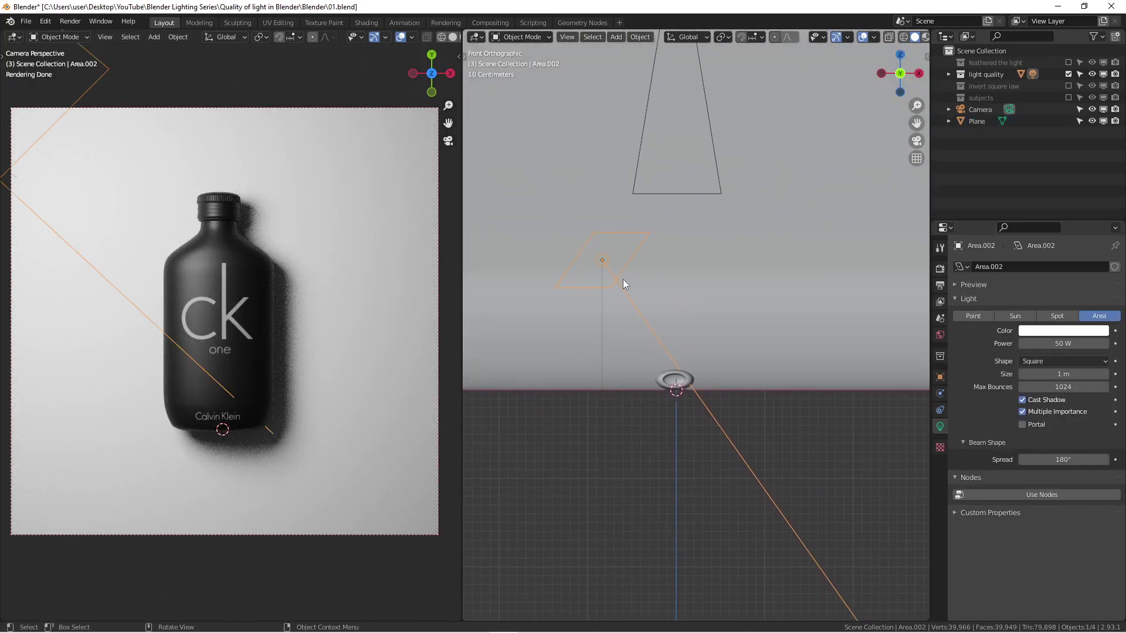
- Lower the area light 0.815 m along Z and fit the camera frame in view
{"action": "key", "text": "g"}
{"action": "key", "text": "z"}
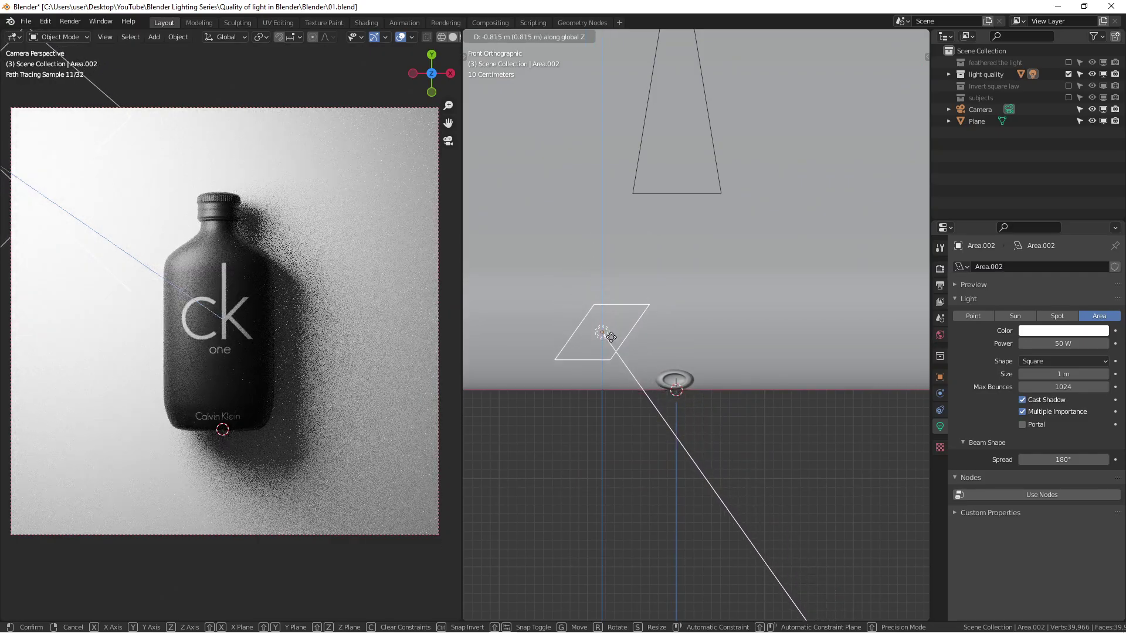
{"action": "left_click", "coordinate": [612, 338]}
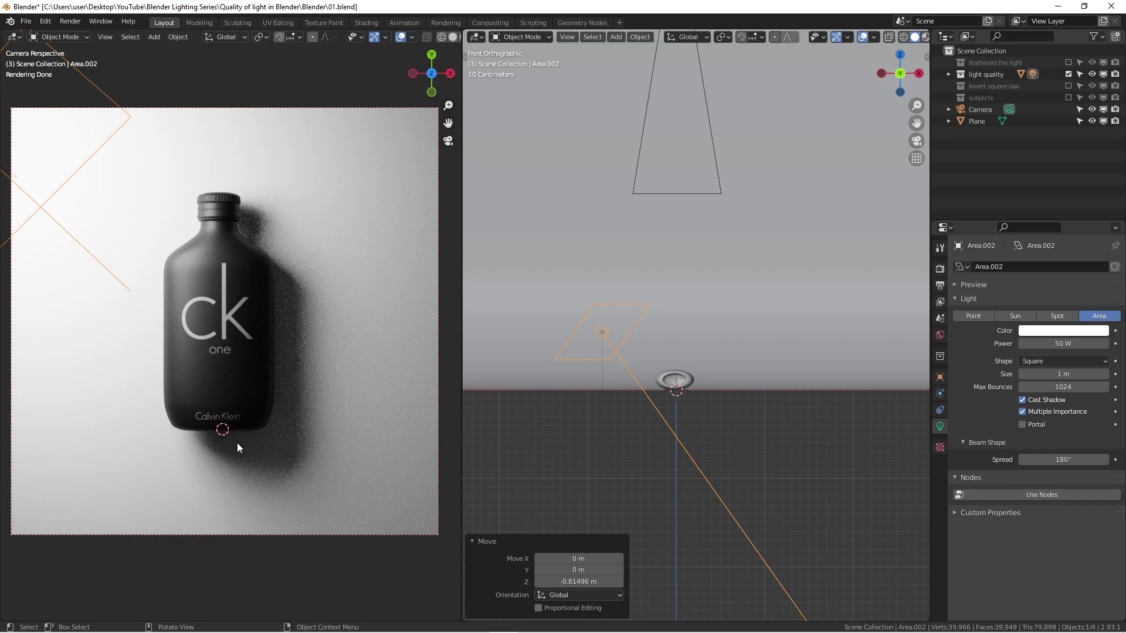
{"action": "scroll", "coordinate": [267, 462], "scroll_direction": "up", "scroll_amount": 3}
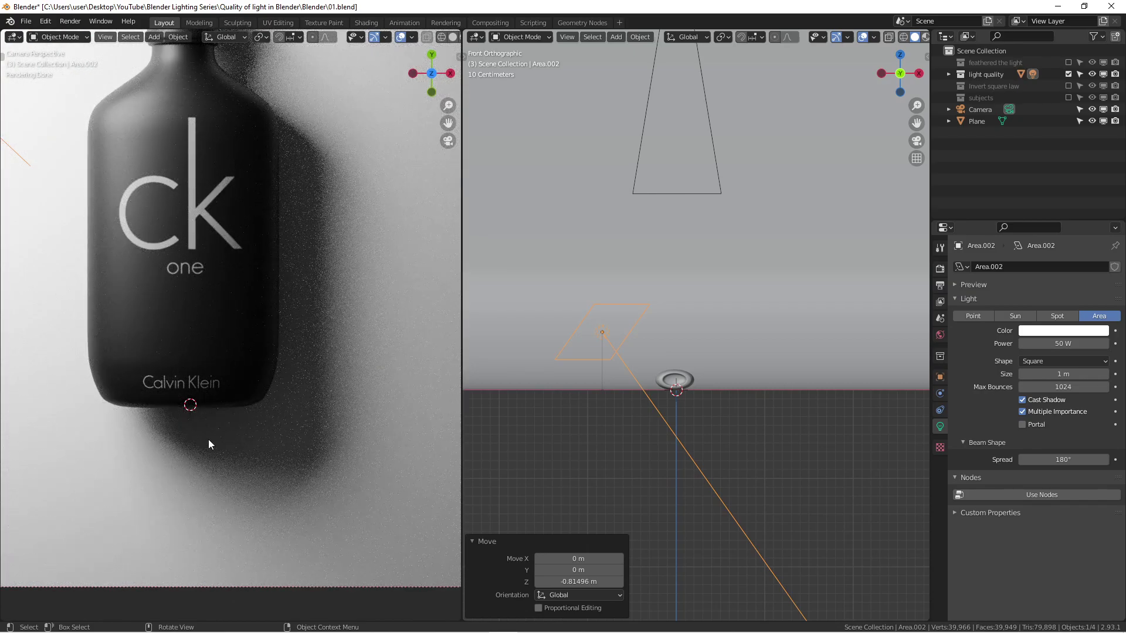
{"action": "key", "text": "Home"}
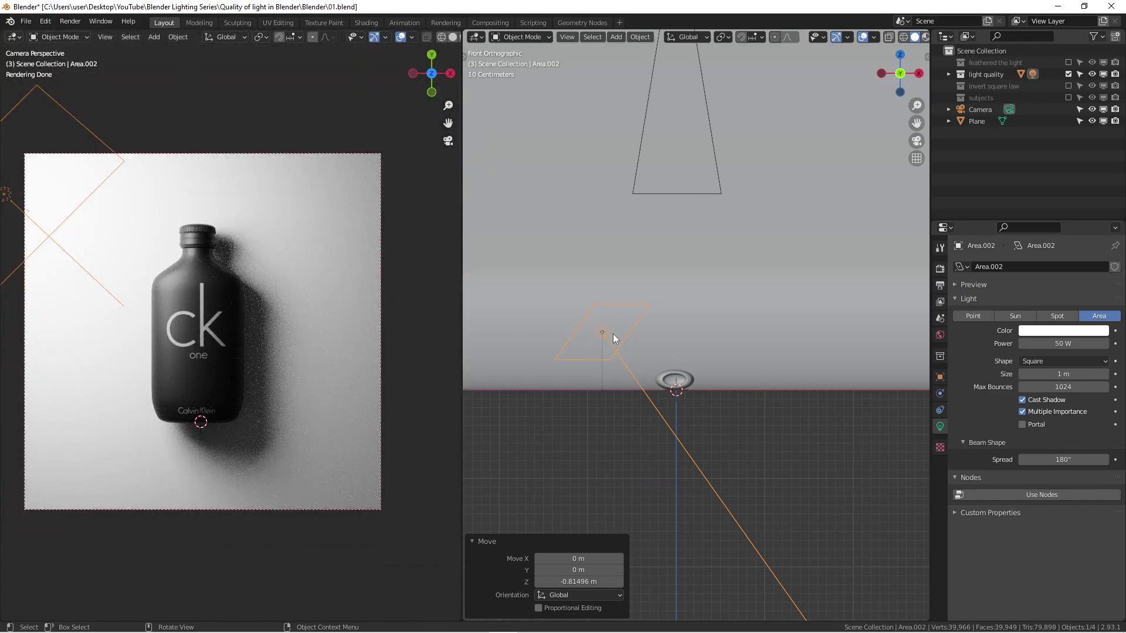
- Raise the area light 1.0469 m along Z, then deselect it
{"action": "key", "text": "g"}
{"action": "key", "text": "z"}
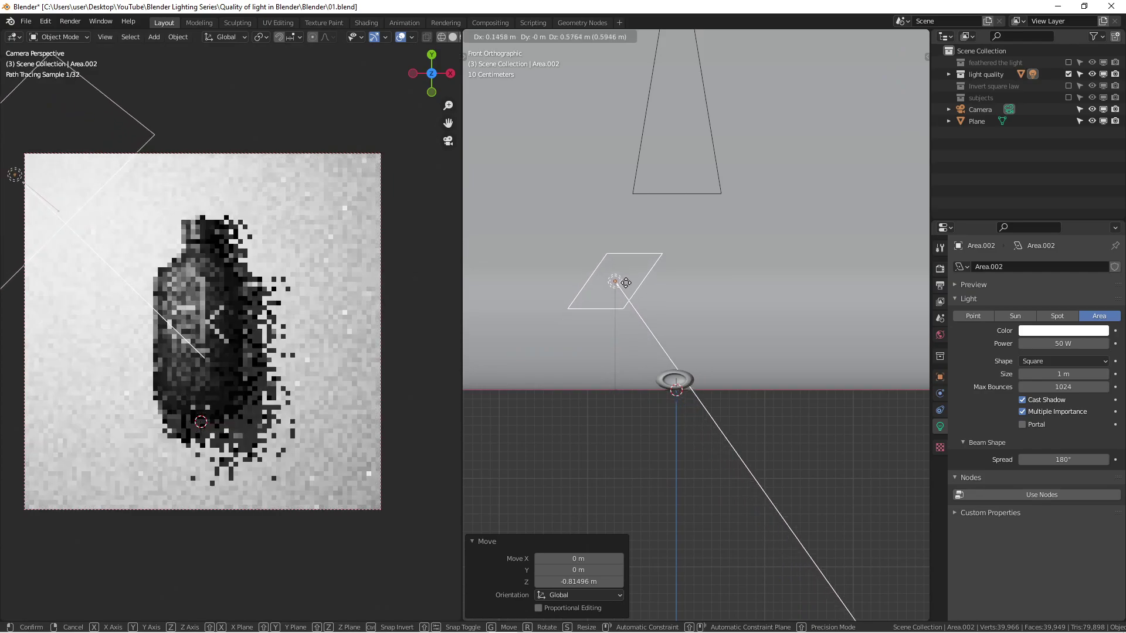
{"action": "left_click", "coordinate": [637, 241]}
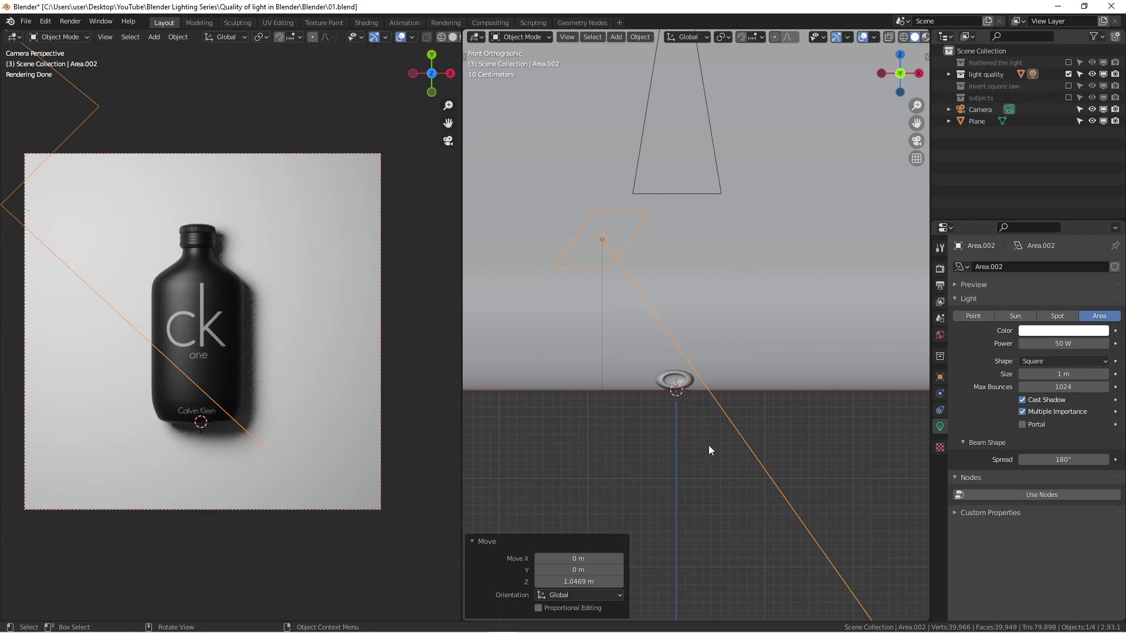
{"action": "left_click", "coordinate": [670, 440]}
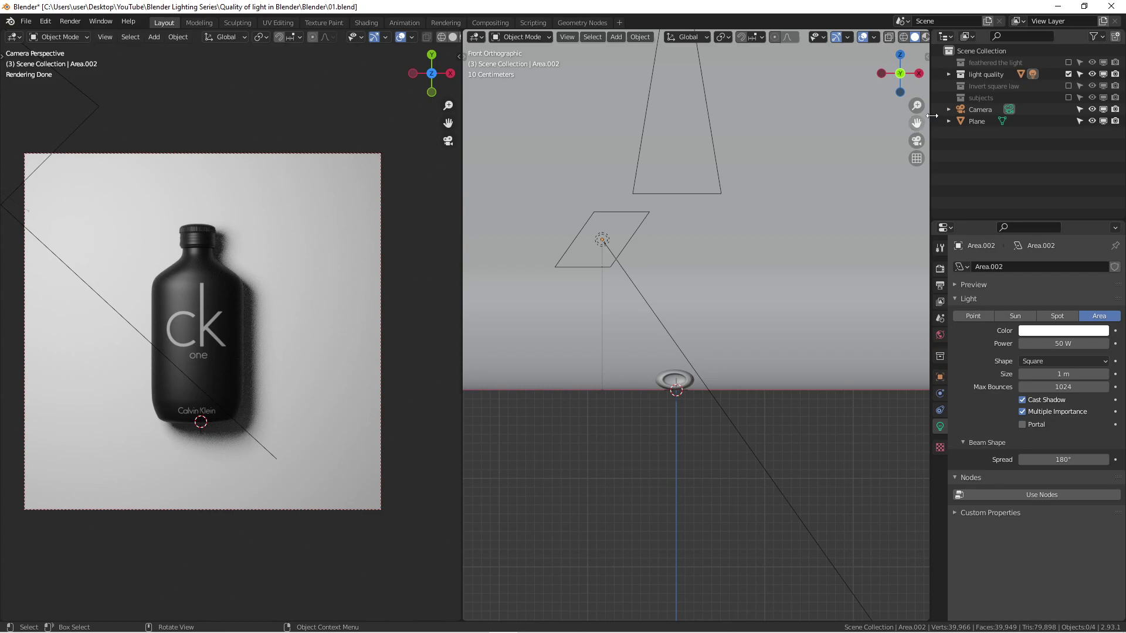
- Exclude the light quality collection and include the Invert square law collection
{"action": "left_click", "coordinate": [1068, 75]}
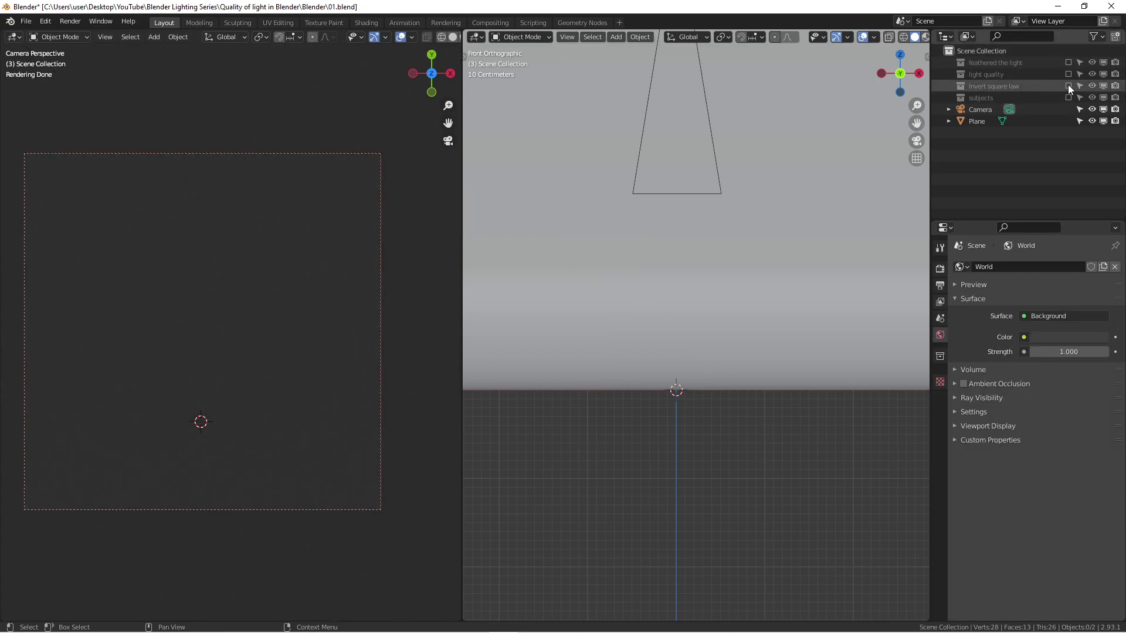
{"action": "left_click", "coordinate": [1069, 85]}
{"action": "scroll", "coordinate": [591, 204], "scroll_direction": "down", "scroll_amount": 5}
{"action": "middle_click_drag", "start_coordinate": [590, 203], "coordinate": [736, 222], "text": "shift"}
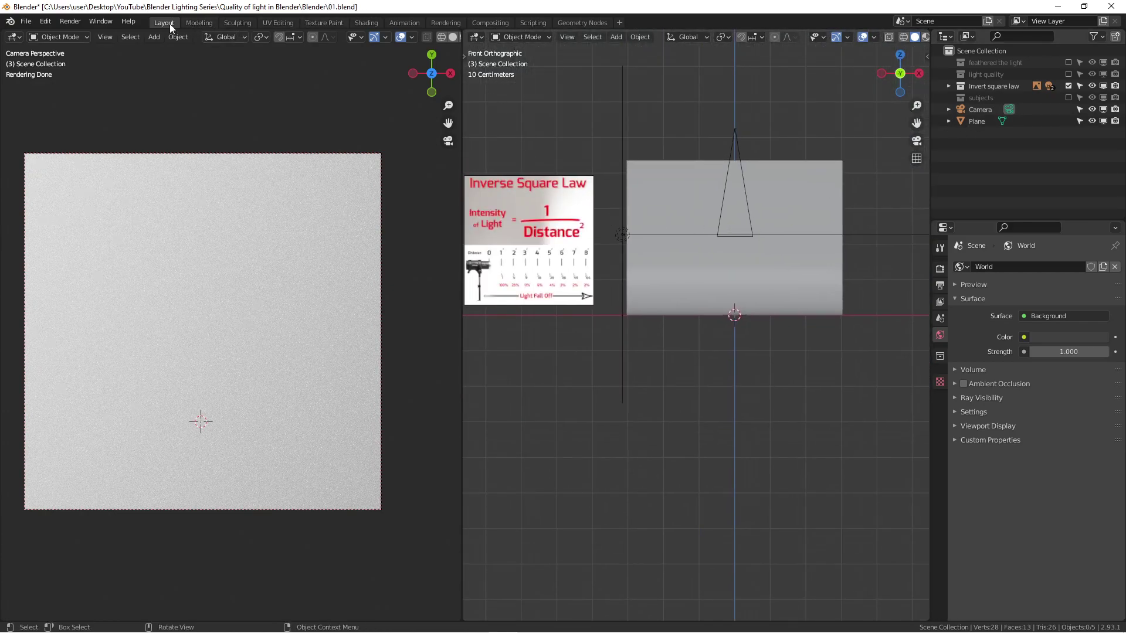
- Merge the camera view into the front view and frame the backdrop with the chart
{"action": "left_click_drag", "start_coordinate": [464, 35], "coordinate": [246, 183]}
{"action": "scroll", "coordinate": [309, 168], "scroll_direction": "down", "scroll_amount": 1}
{"action": "middle_click_drag", "start_coordinate": [309, 168], "coordinate": [474, 280], "text": "shift"}
{"action": "scroll", "coordinate": [473, 276], "scroll_direction": "up", "scroll_amount": 3}
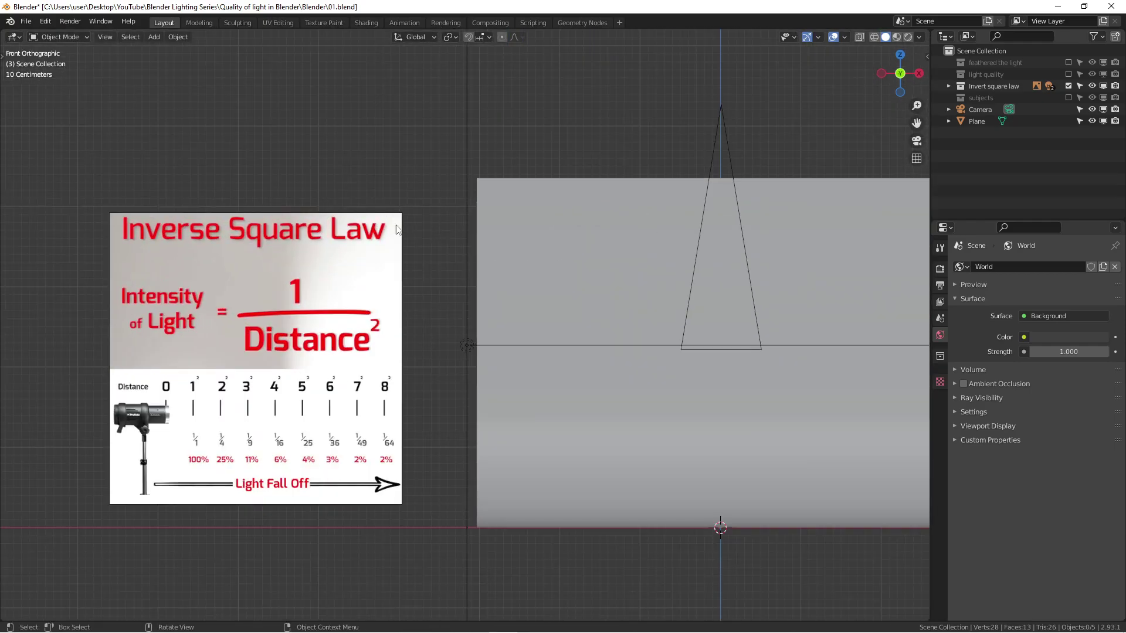
{"action": "scroll", "coordinate": [497, 207], "scroll_direction": "down", "scroll_amount": 1}
{"action": "middle_click_drag", "start_coordinate": [497, 207], "coordinate": [476, 217], "text": "shift"}
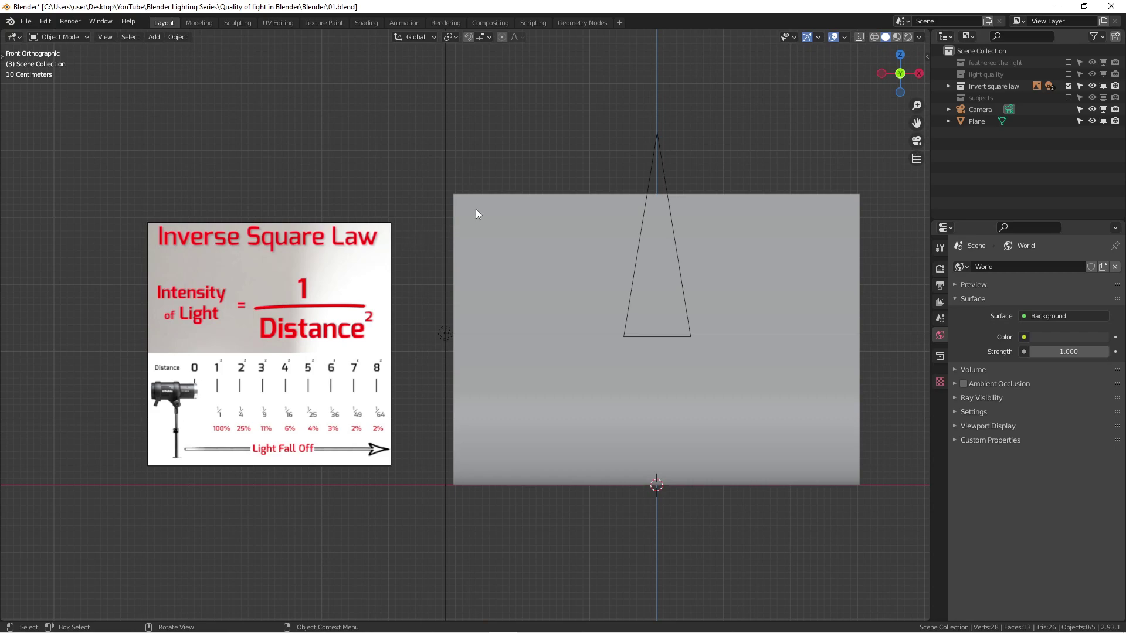
- Include the subjects bottles, switch to Rendered shading, and hide the Area.004 light
{"action": "left_click", "coordinate": [948, 86]}
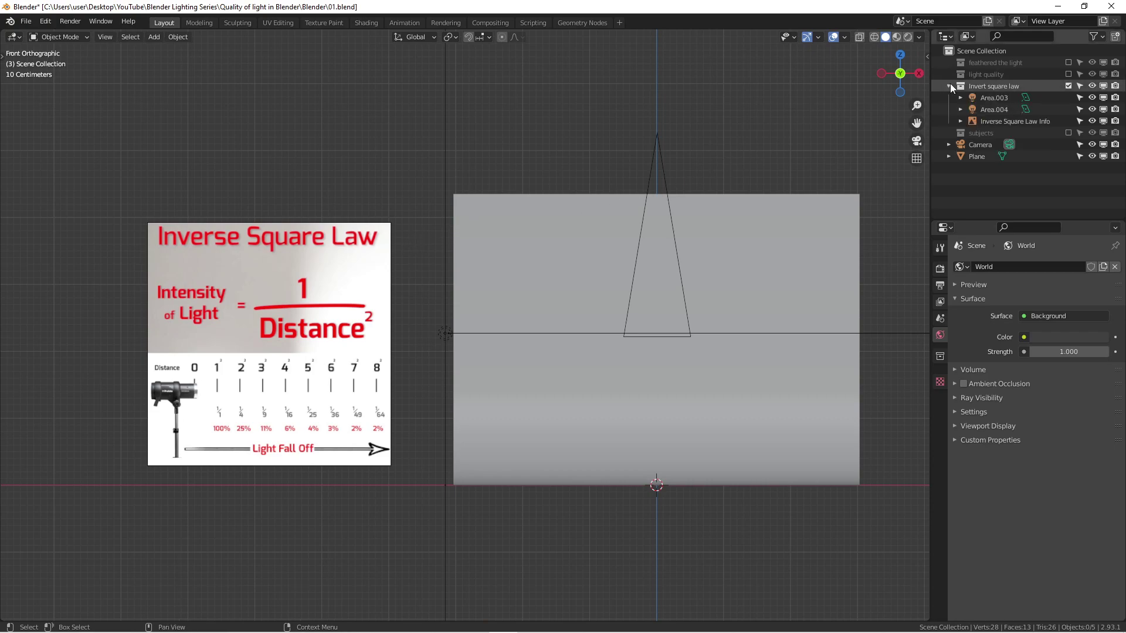
{"action": "left_click", "coordinate": [1067, 133]}
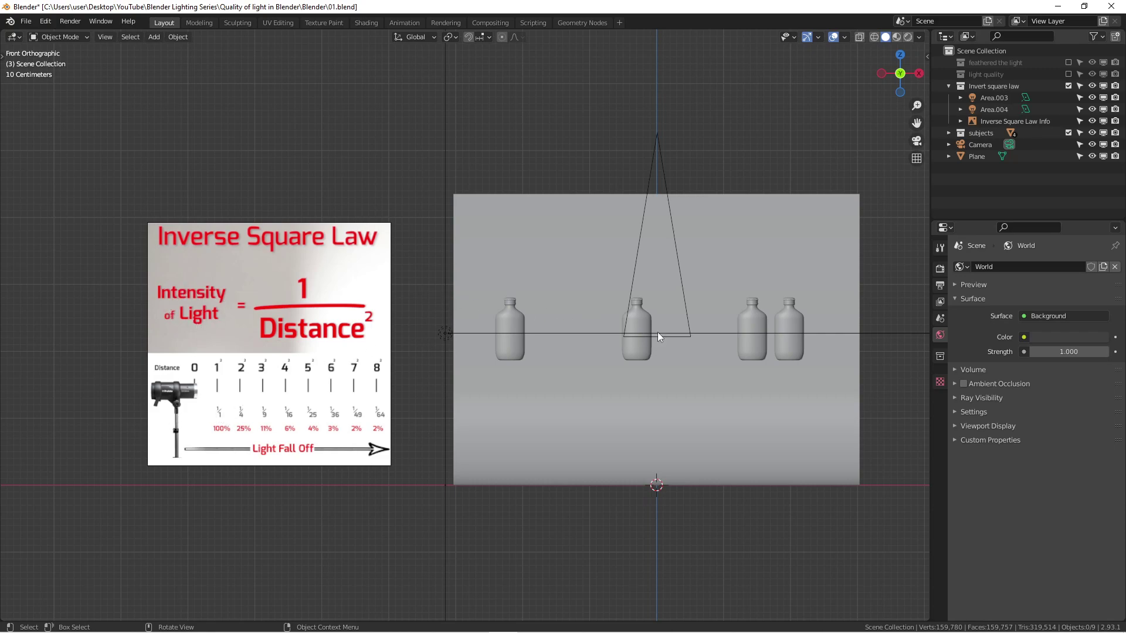
{"action": "left_click", "coordinate": [908, 37]}
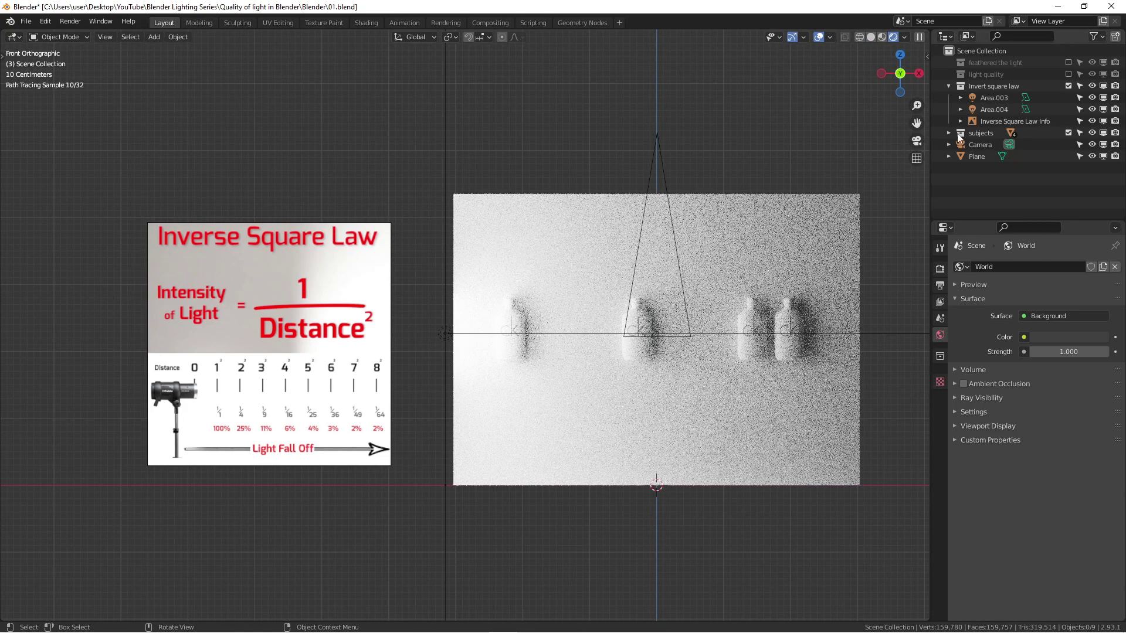
{"action": "left_click", "coordinate": [1092, 109]}
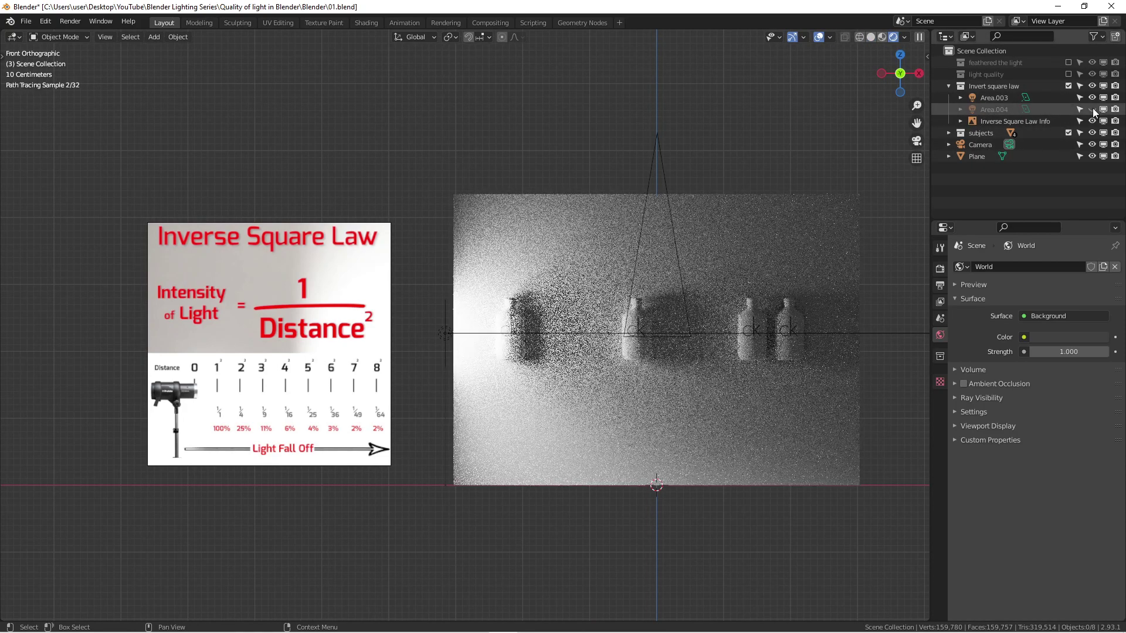
{"action": "scroll", "coordinate": [645, 281], "scroll_direction": "down", "scroll_amount": 2}
{"action": "middle_click_drag", "start_coordinate": [664, 291], "coordinate": [627, 261], "text": "shift"}
{"action": "scroll", "coordinate": [626, 265], "scroll_direction": "up", "scroll_amount": 1}
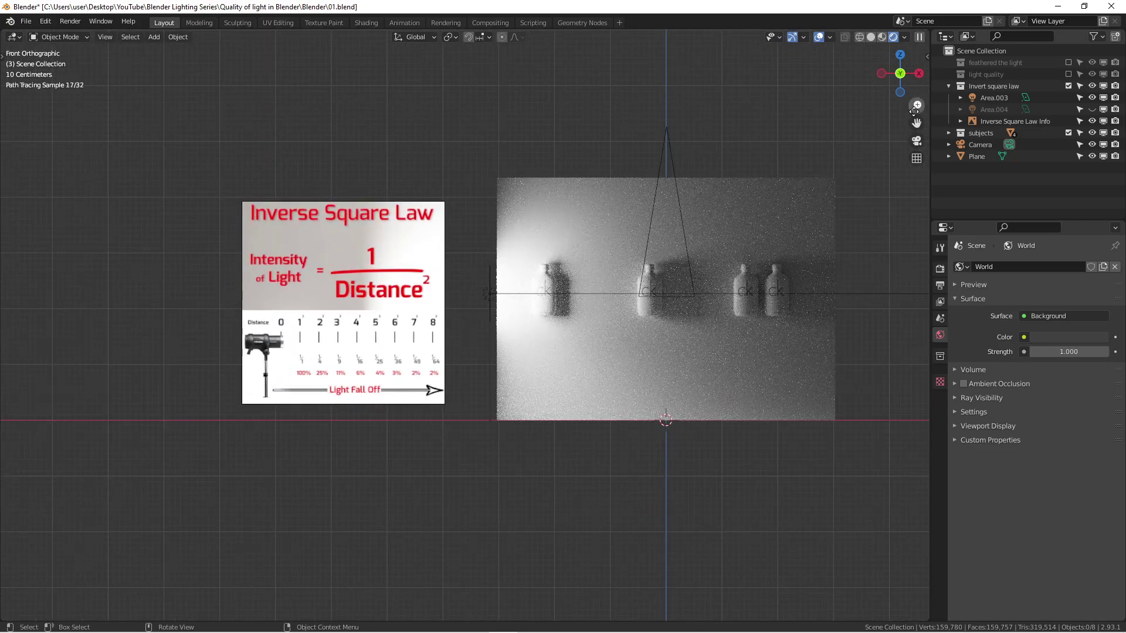
- Exclude the subjects collection to remove the bottles and return to front orthographic view
{"action": "left_click", "coordinate": [1069, 133]}
{"action": "middle_click_drag", "start_coordinate": [530, 312], "coordinate": [484, 281], "text": "shift"}
{"action": "scroll", "coordinate": [322, 276], "scroll_direction": "up", "scroll_amount": 4}
{"action": "key", "text": "KP_1"}
{"action": "scroll", "coordinate": [358, 275], "scroll_direction": "down", "scroll_amount": 2}
{"action": "scroll", "coordinate": [485, 280], "scroll_direction": "up", "scroll_amount": 4}
{"action": "scroll", "coordinate": [486, 281], "scroll_direction": "down", "scroll_amount": 3}
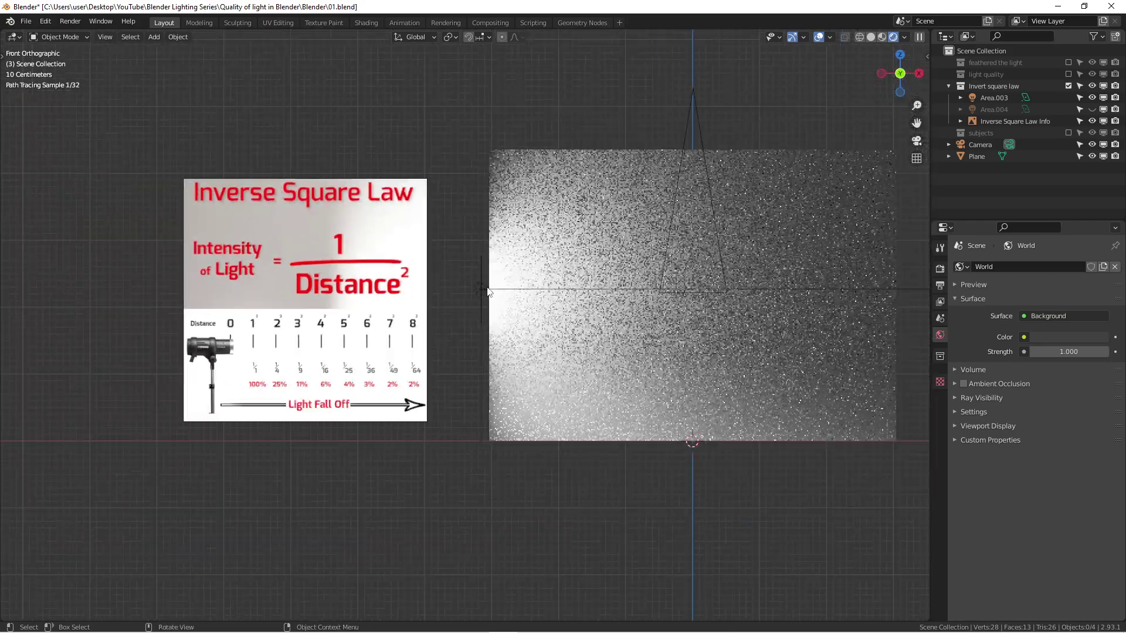
{"action": "scroll", "coordinate": [537, 258], "scroll_direction": "down", "scroll_amount": 2}
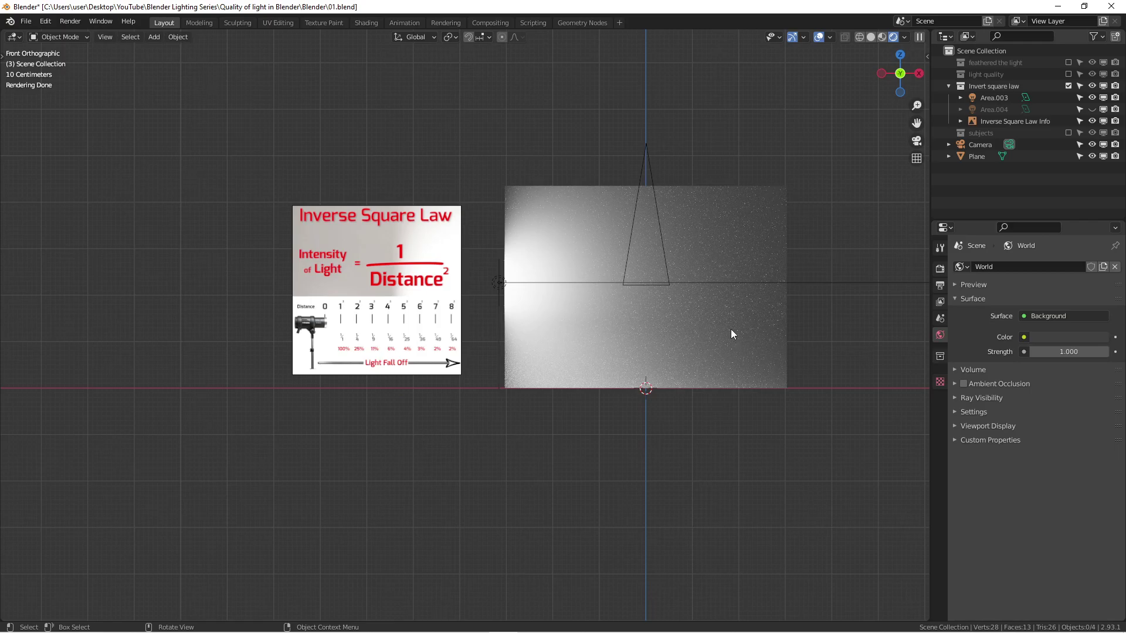
{"action": "scroll", "coordinate": [611, 311], "scroll_direction": "up", "scroll_amount": 3}
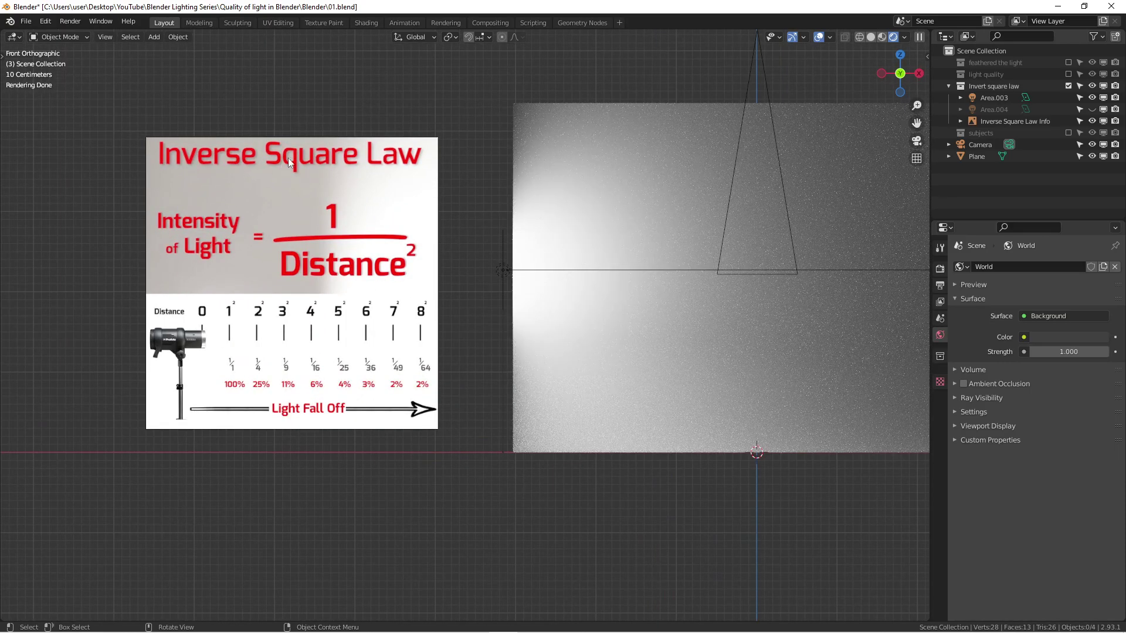
{"action": "scroll", "coordinate": [319, 234], "scroll_direction": "down", "scroll_amount": 2}
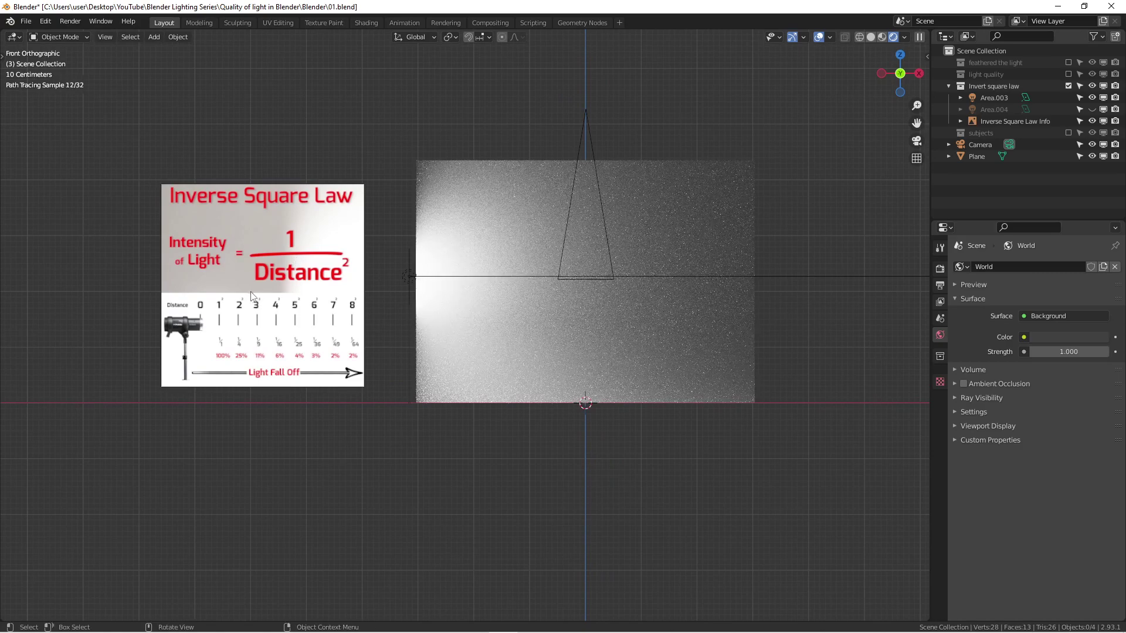
{"action": "scroll", "coordinate": [251, 294], "scroll_direction": "up", "scroll_amount": 1}
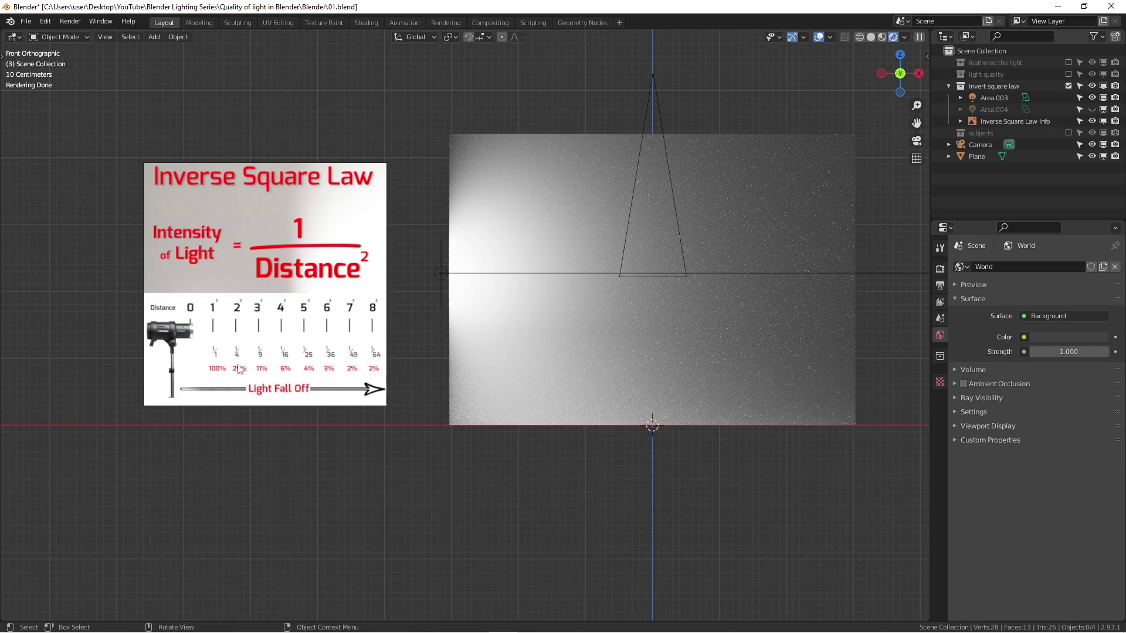
- Zoom and pan around the Inverse Square Law chart and the lit backdrop render
{"action": "scroll", "coordinate": [237, 355], "scroll_direction": "up", "scroll_amount": 3}
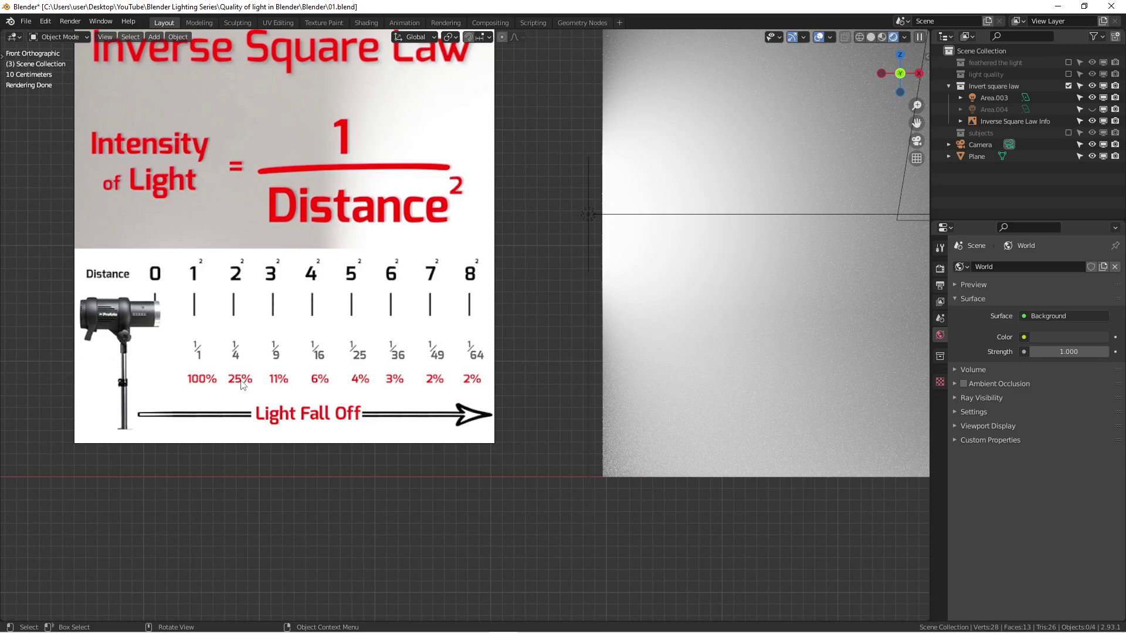
{"action": "scroll", "coordinate": [245, 386], "scroll_direction": "down", "scroll_amount": 3}
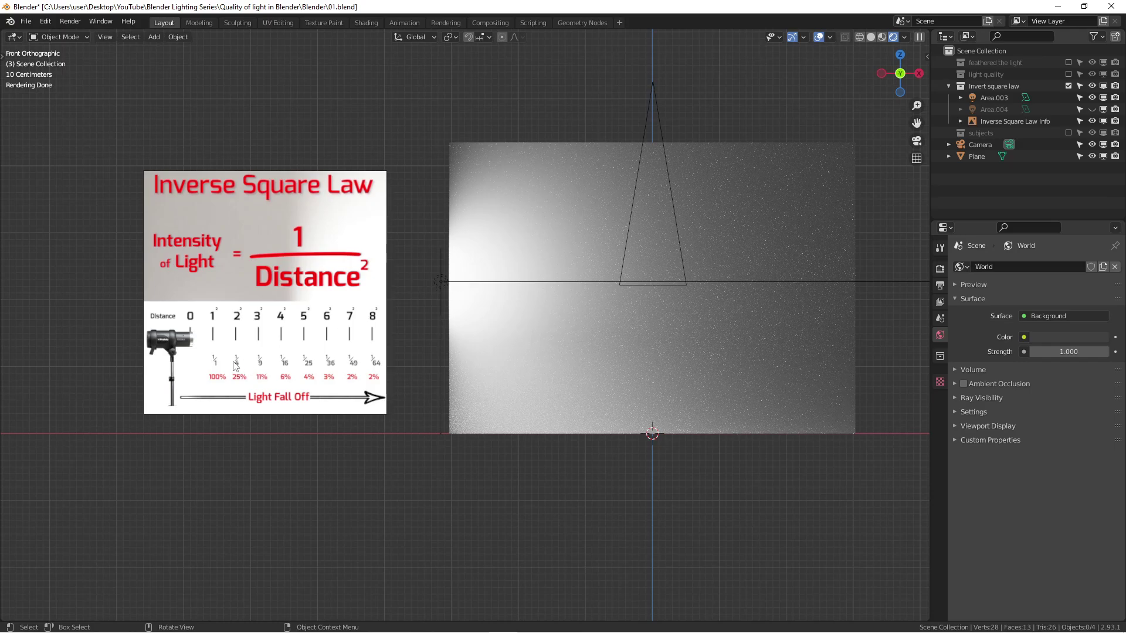
{"action": "scroll", "coordinate": [228, 369], "scroll_direction": "up", "scroll_amount": 1}
{"action": "scroll", "coordinate": [217, 387], "scroll_direction": "up", "scroll_amount": 2}
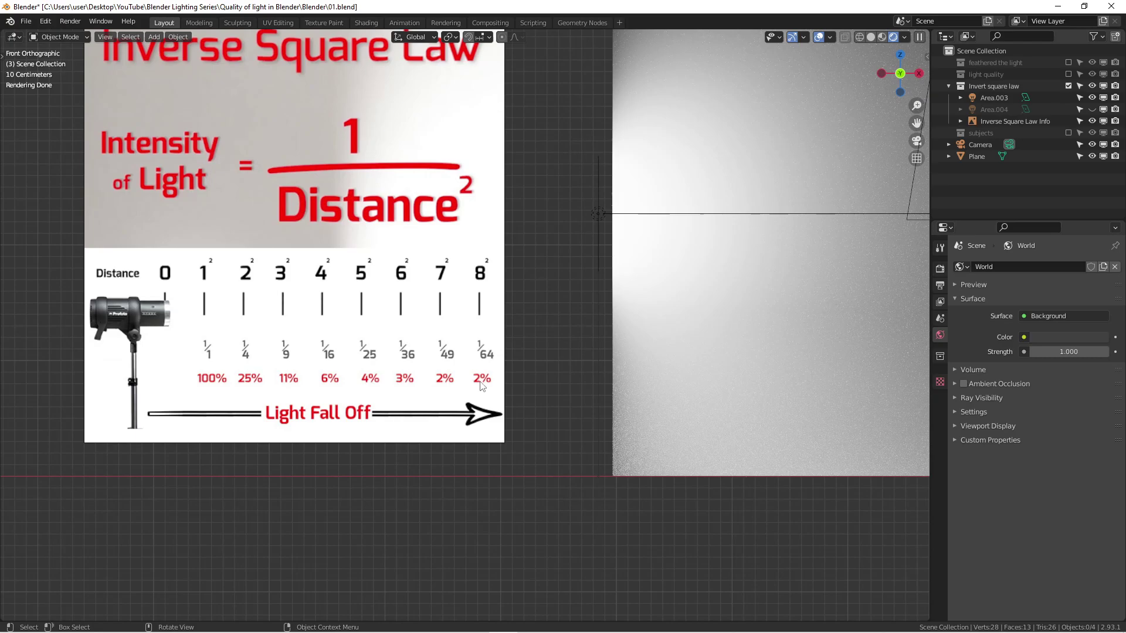
{"action": "scroll", "coordinate": [381, 388], "scroll_direction": "down", "scroll_amount": 1}
{"action": "scroll", "coordinate": [381, 387], "scroll_direction": "down", "scroll_amount": 1}
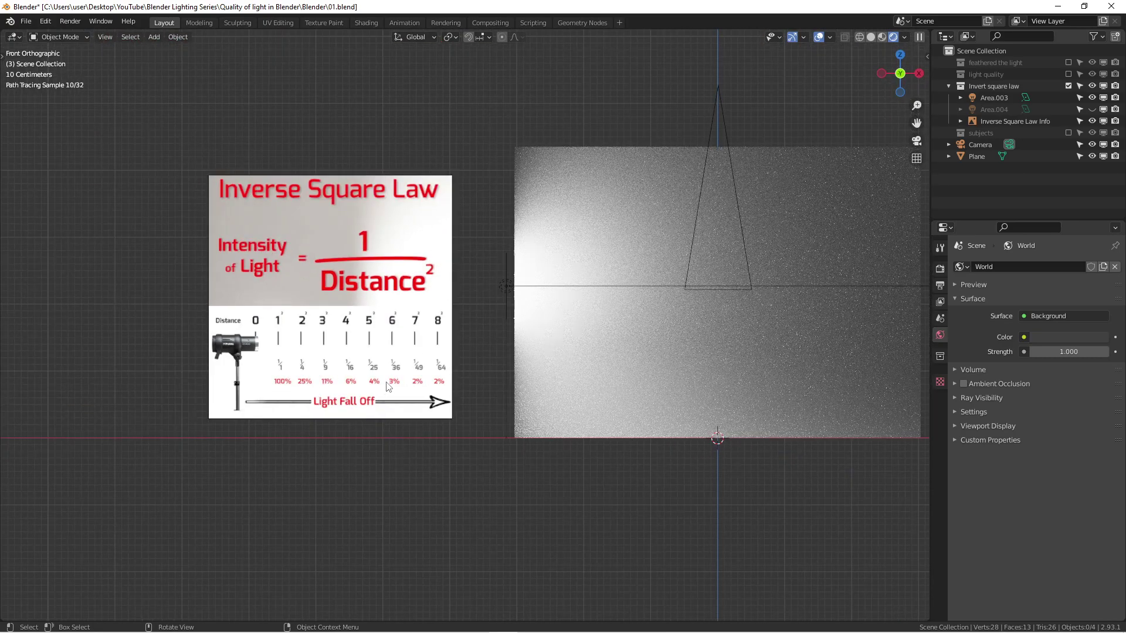
{"action": "scroll", "coordinate": [473, 339], "scroll_direction": "down", "scroll_amount": 1}
{"action": "middle_click_drag", "start_coordinate": [480, 335], "coordinate": [409, 333], "text": "shift"}
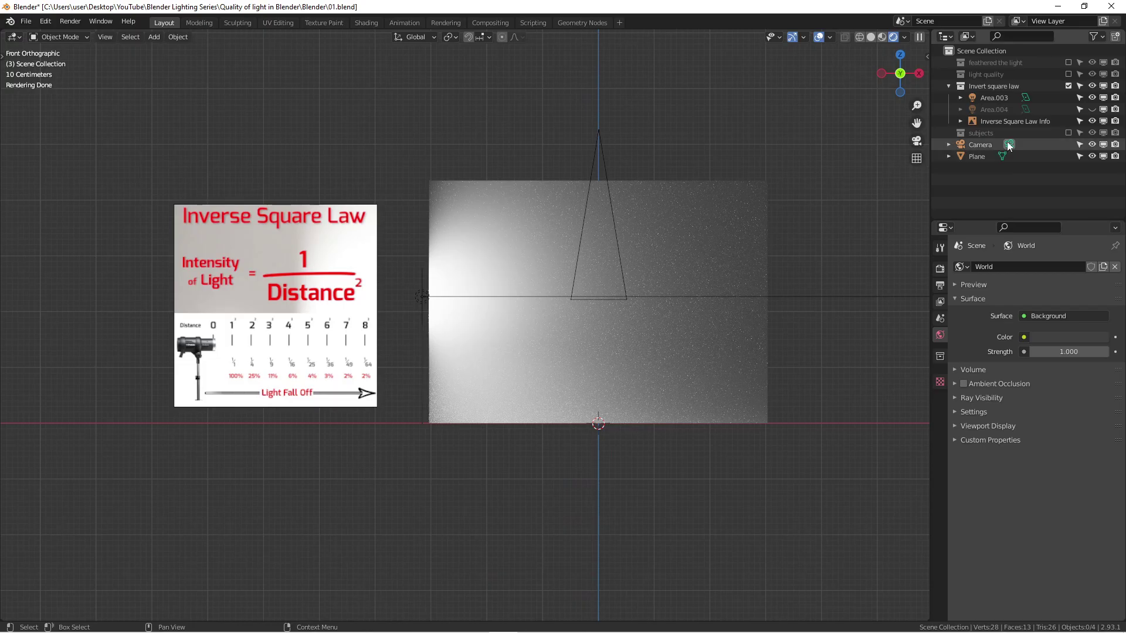
{"action": "left_click", "coordinate": [1067, 133]}
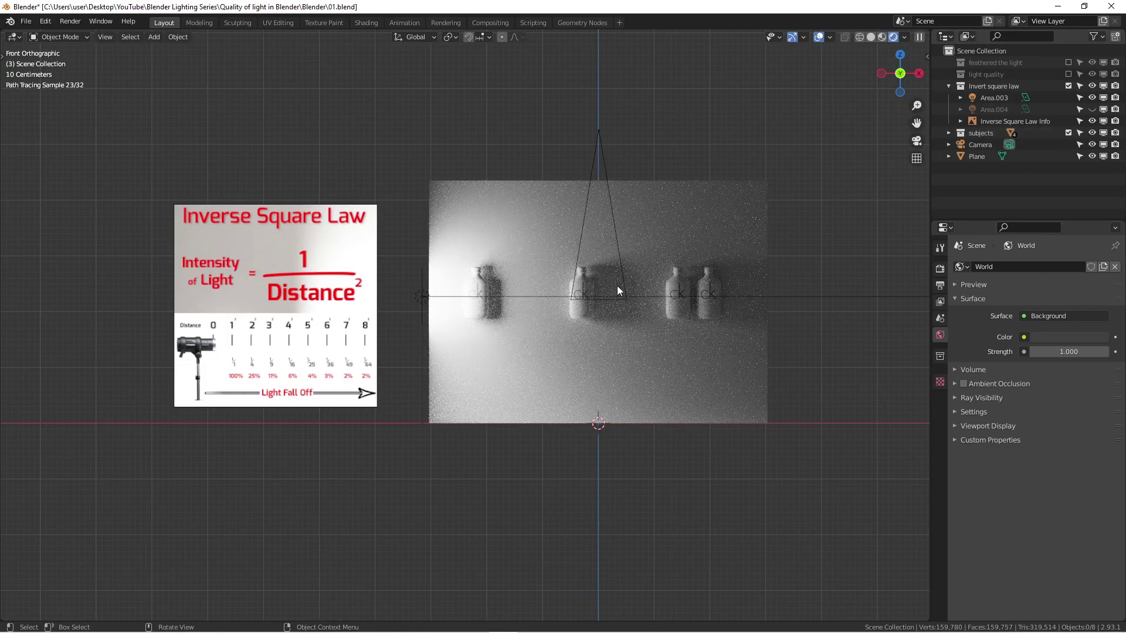
{"action": "scroll", "coordinate": [575, 303], "scroll_direction": "up", "scroll_amount": 3}
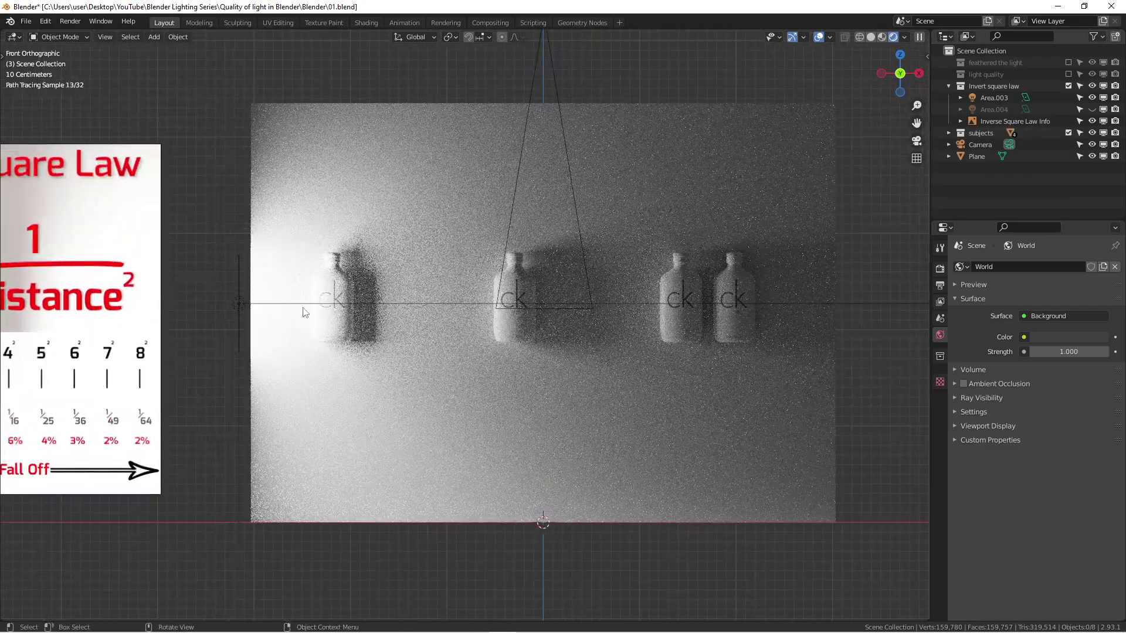
{"action": "scroll", "coordinate": [580, 310], "scroll_direction": "up", "scroll_amount": 2}
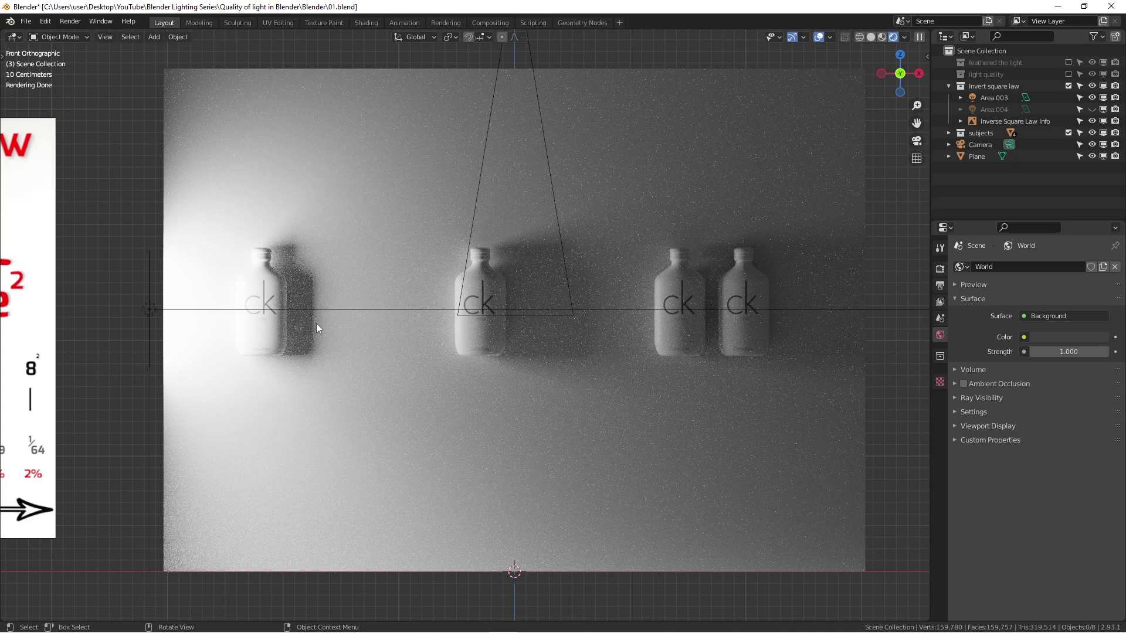
{"action": "scroll", "coordinate": [308, 317], "scroll_direction": "down", "scroll_amount": 2}
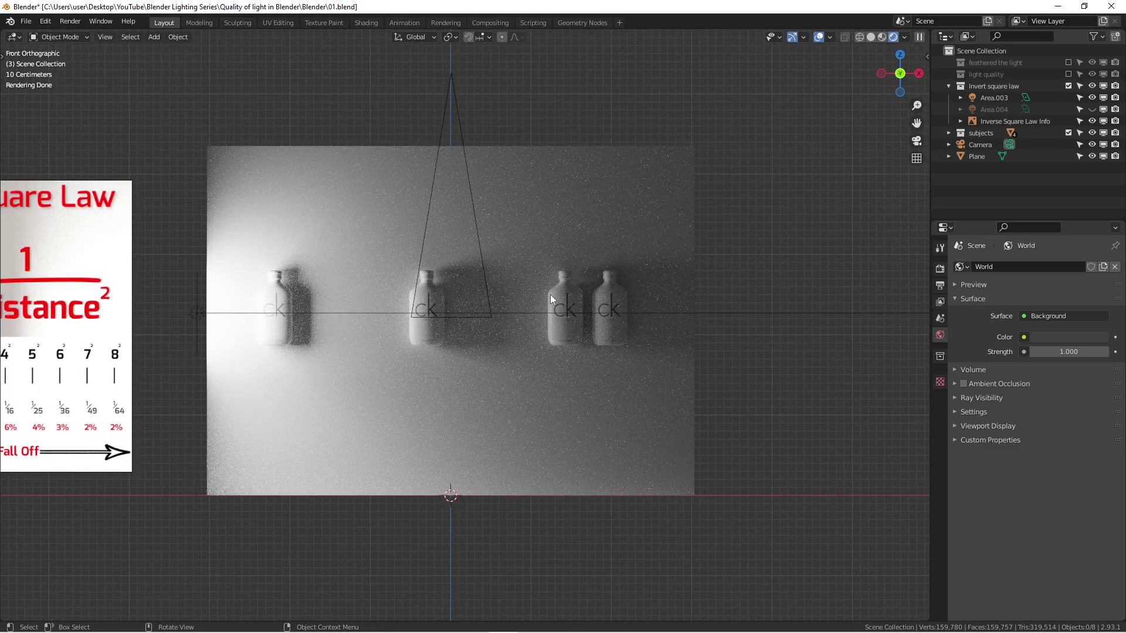
{"action": "middle_click_drag", "start_coordinate": [226, 358], "coordinate": [426, 305], "text": "shift"}
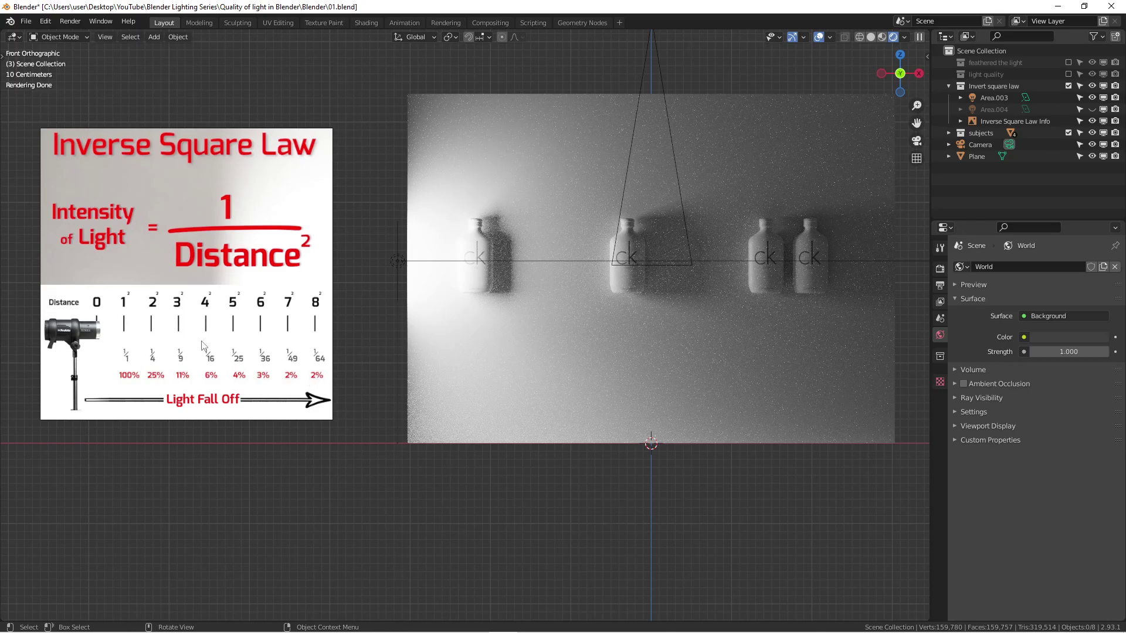
- Frame the camera render and select the middle ck bottle
{"action": "scroll", "coordinate": [626, 254], "scroll_direction": "up", "scroll_amount": 2}
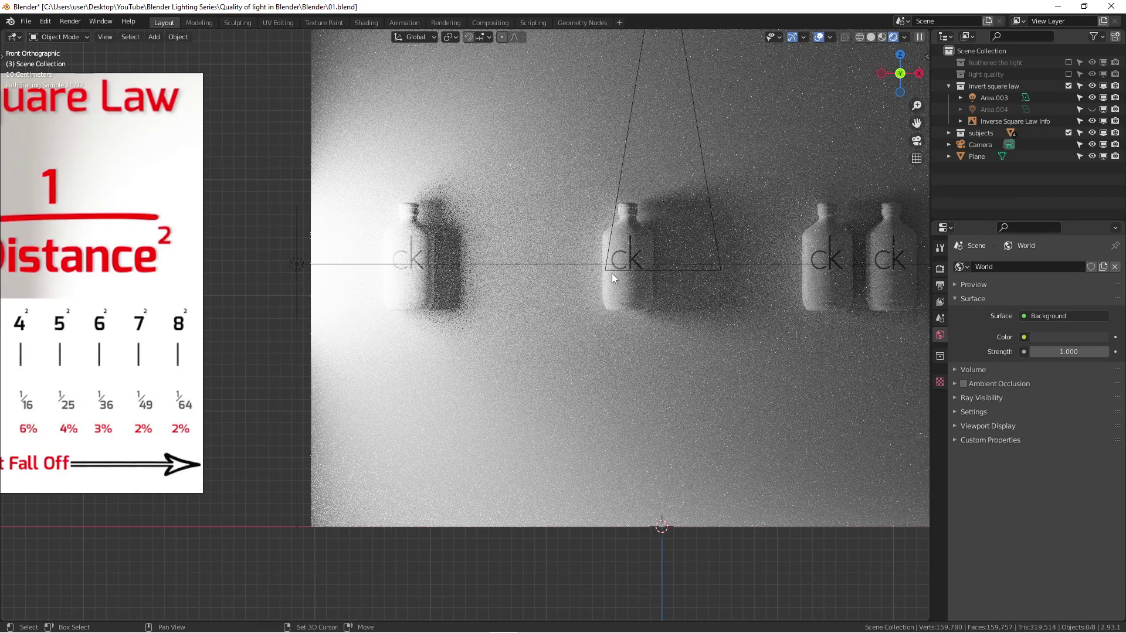
{"action": "middle_click_drag", "start_coordinate": [611, 274], "coordinate": [438, 311], "text": "shift"}
{"action": "scroll", "coordinate": [437, 311], "scroll_direction": "down", "scroll_amount": 2}
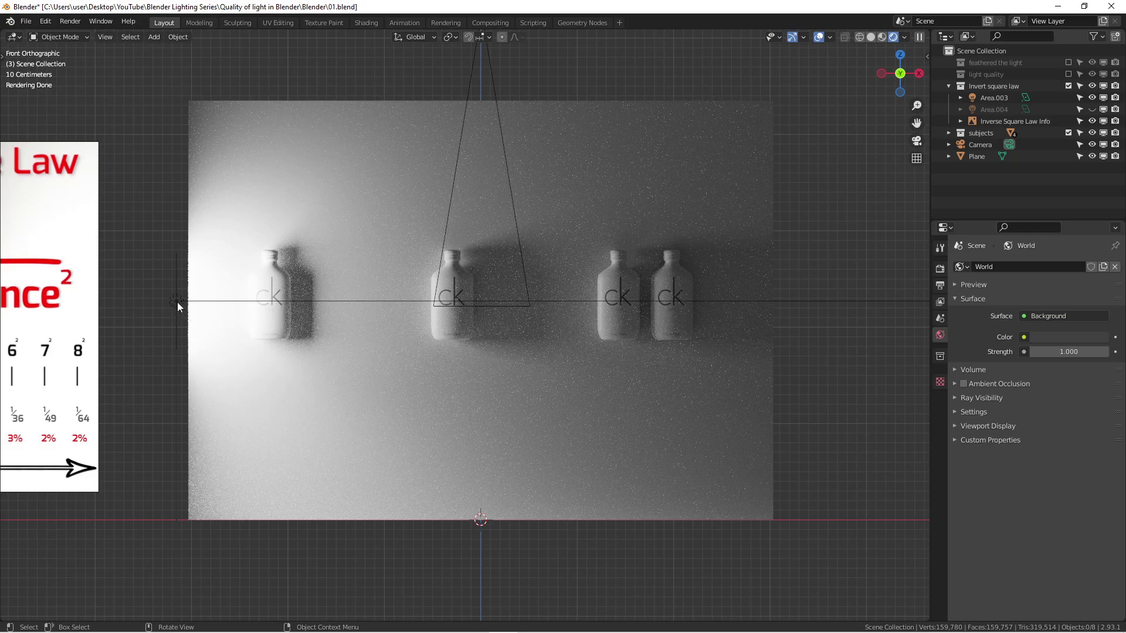
{"action": "scroll", "coordinate": [176, 302], "scroll_direction": "down", "scroll_amount": 1}
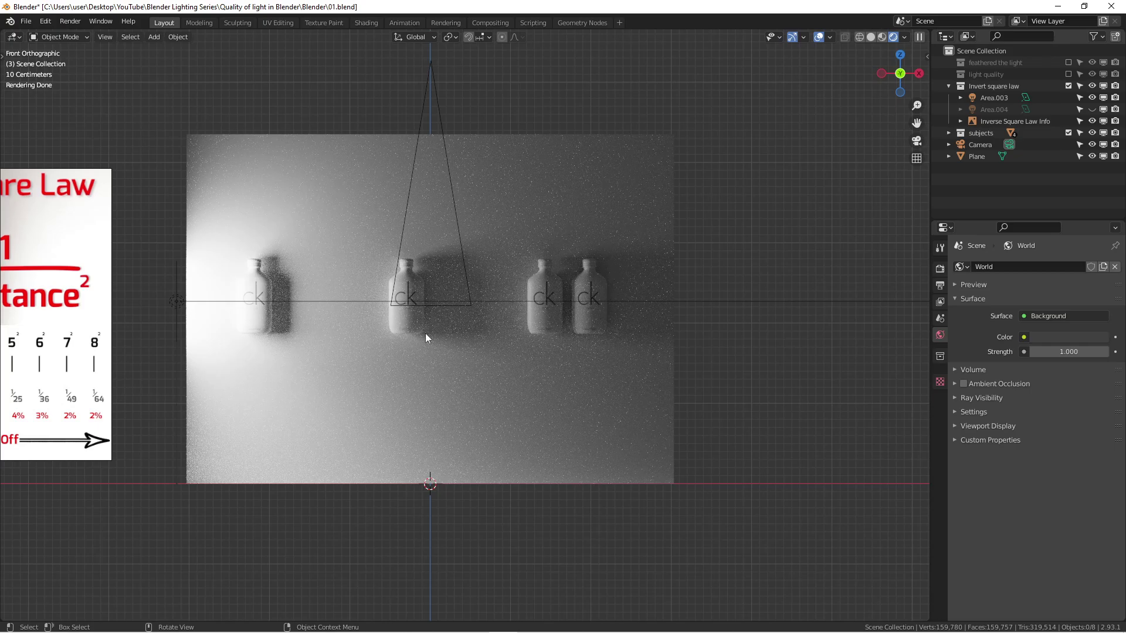
{"action": "scroll", "coordinate": [264, 310], "scroll_direction": "up", "scroll_amount": 4, "text": "ctrl"}
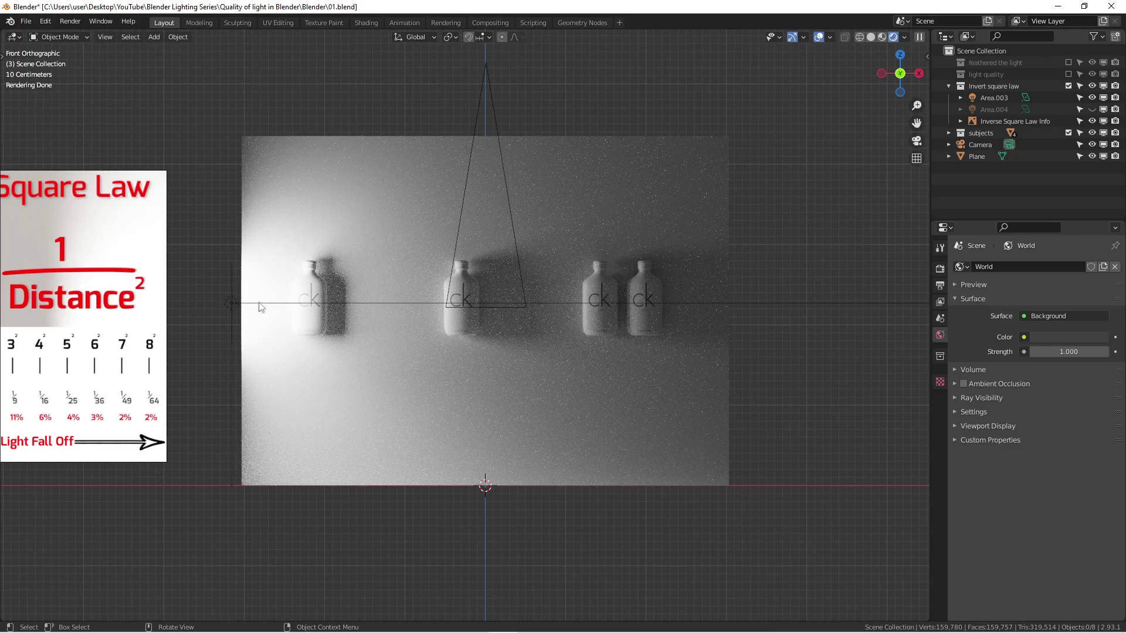
{"action": "scroll", "coordinate": [324, 283], "scroll_direction": "up", "scroll_amount": 1}
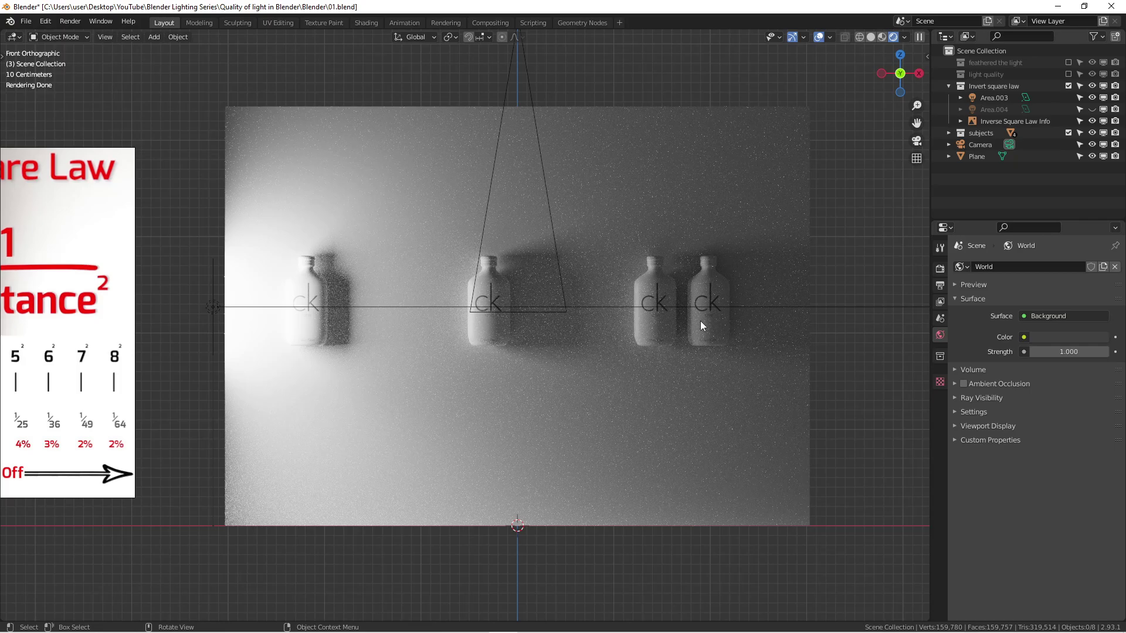
{"action": "scroll", "coordinate": [699, 322], "scroll_direction": "down", "scroll_amount": 1}
{"action": "middle_click_drag", "start_coordinate": [537, 317], "coordinate": [498, 313], "text": "shift"}
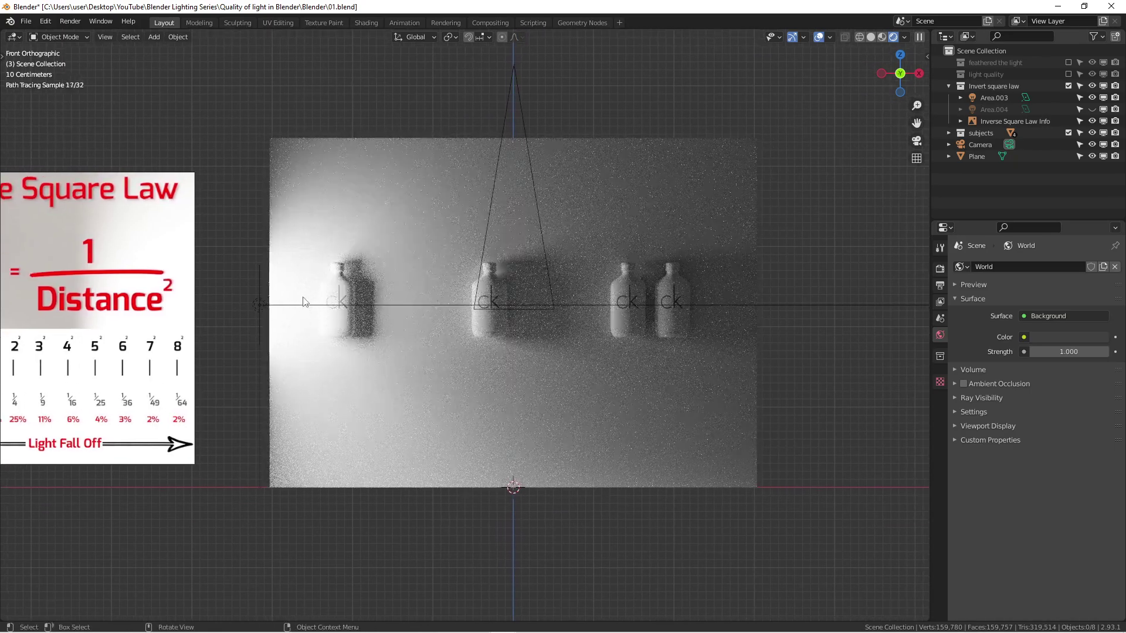
{"action": "left_click", "coordinate": [488, 298]}
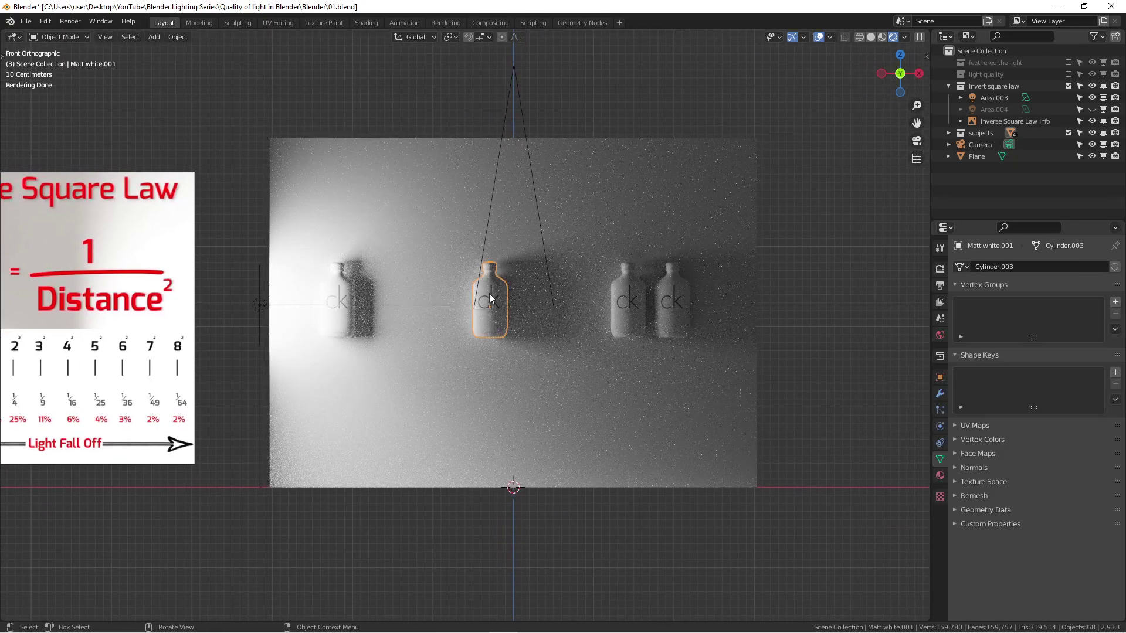
- Move the middle bottle left in two passes until it stands just right of the first bottle
{"action": "key", "text": "g"}
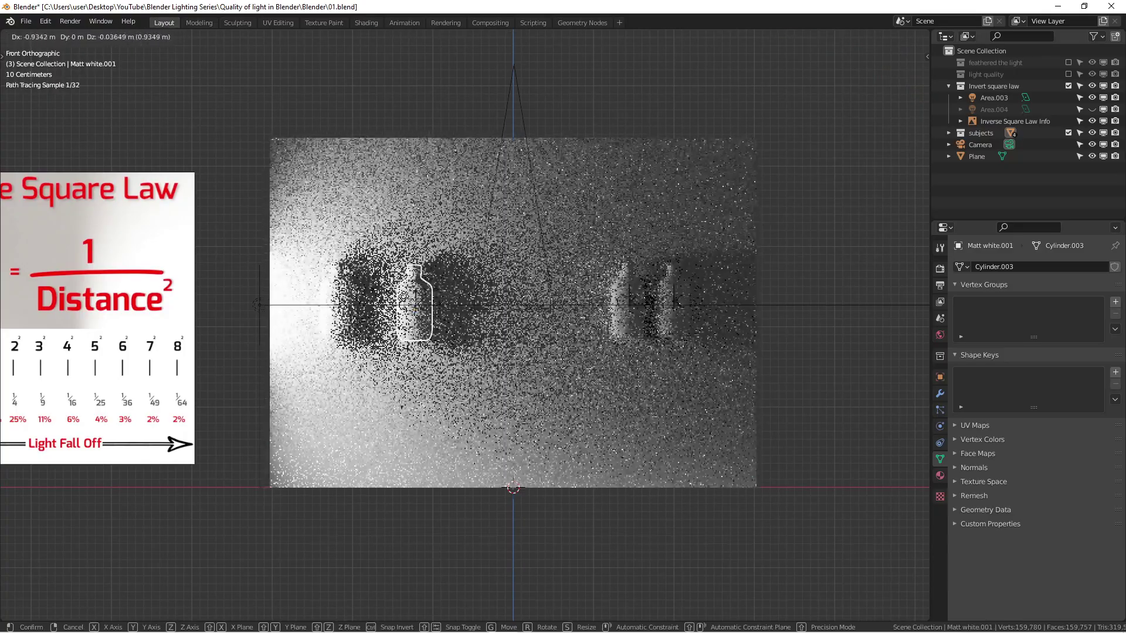
{"action": "left_click", "coordinate": [402, 298]}
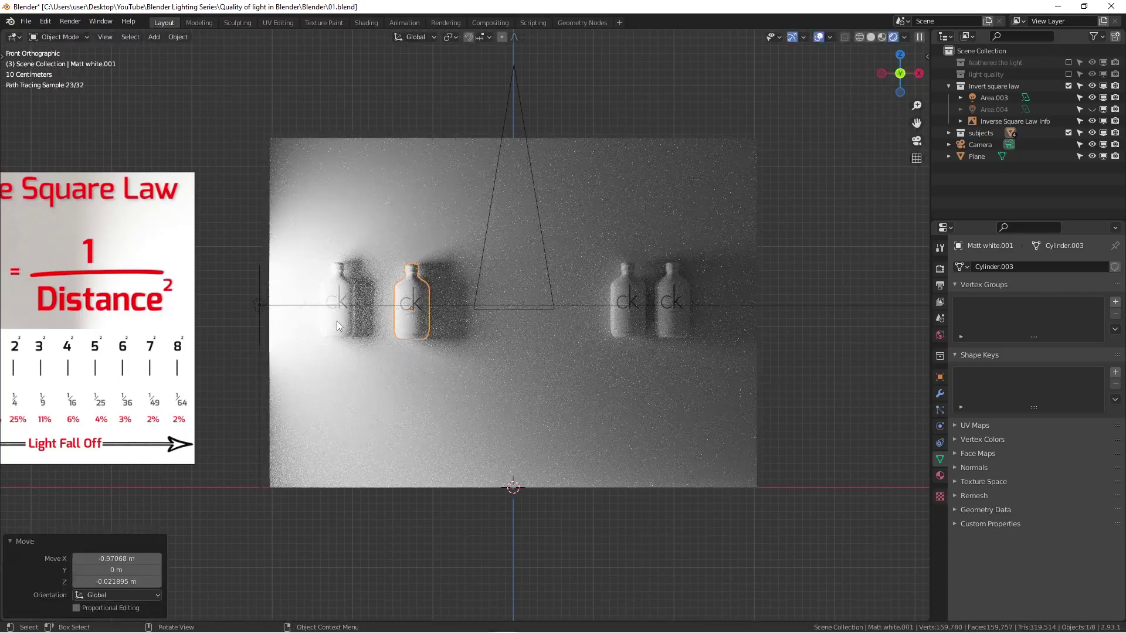
{"action": "left_click", "coordinate": [405, 313], "text": "shift"}
{"action": "left_click", "coordinate": [406, 315], "text": "shift"}
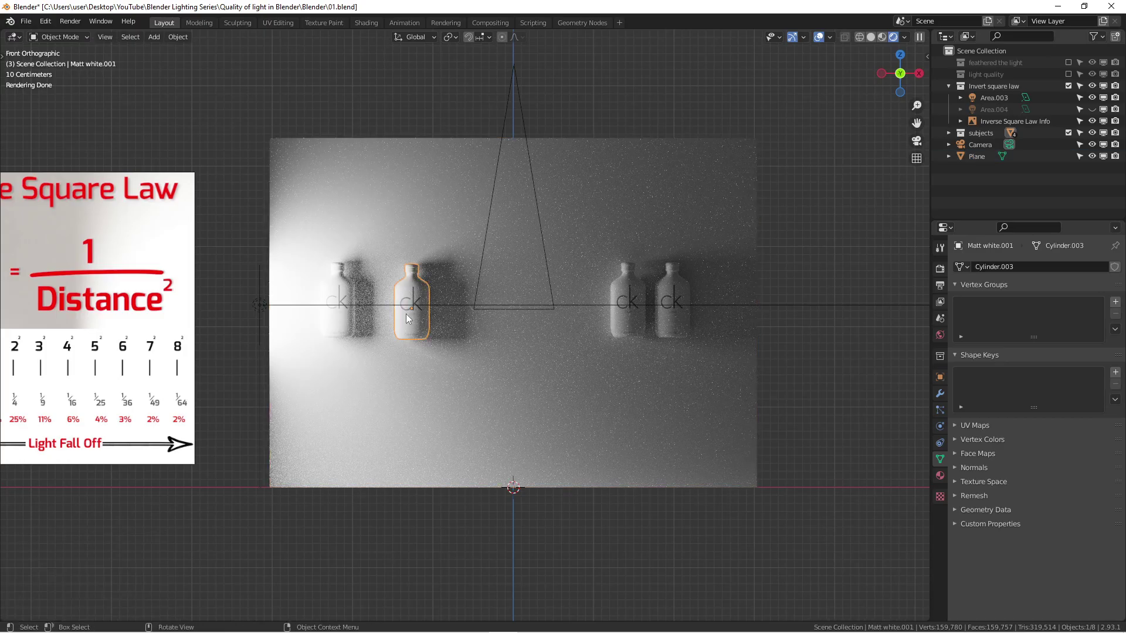
{"action": "key", "text": "g"}
{"action": "left_click", "coordinate": [367, 318]}
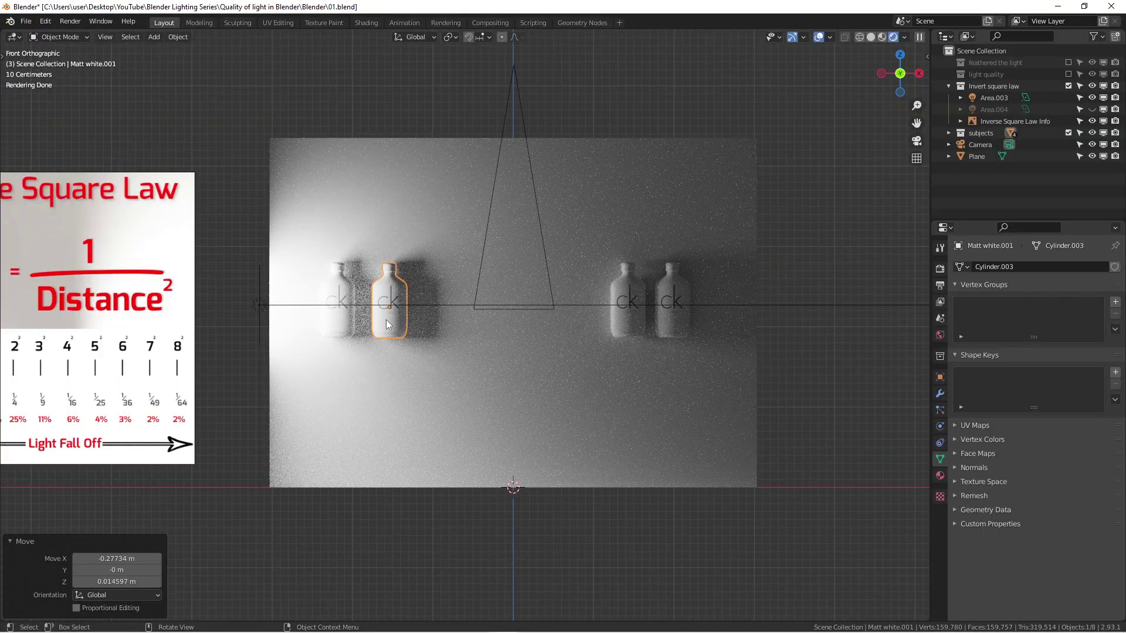
{"action": "scroll", "coordinate": [390, 329], "scroll_direction": "up", "scroll_amount": 4}
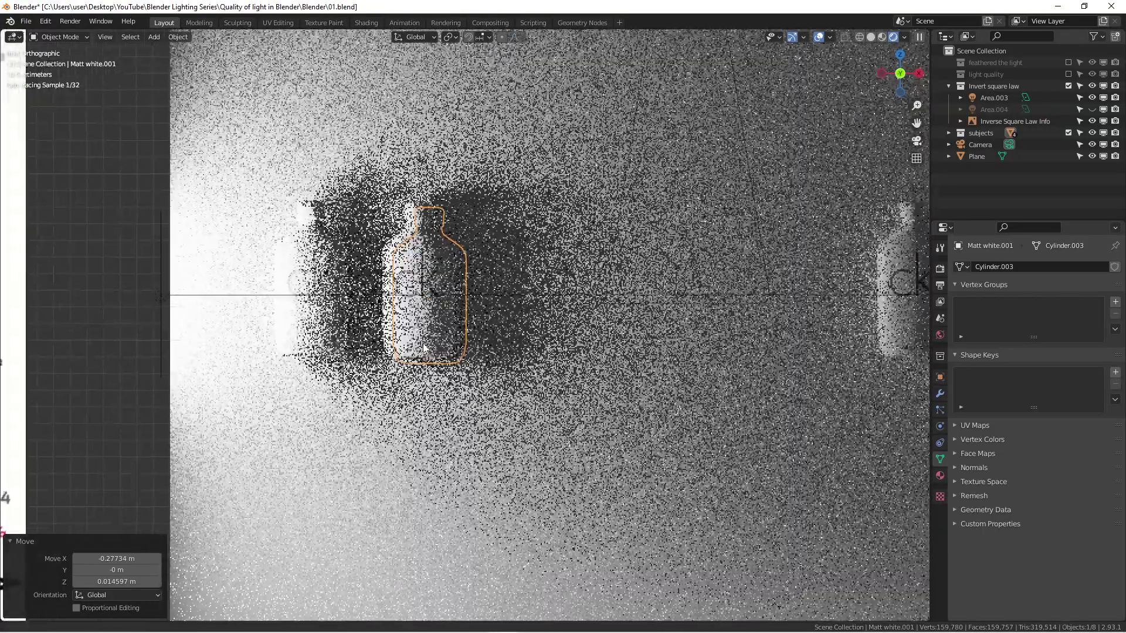
{"action": "scroll", "coordinate": [433, 328], "scroll_direction": "down", "scroll_amount": 5}
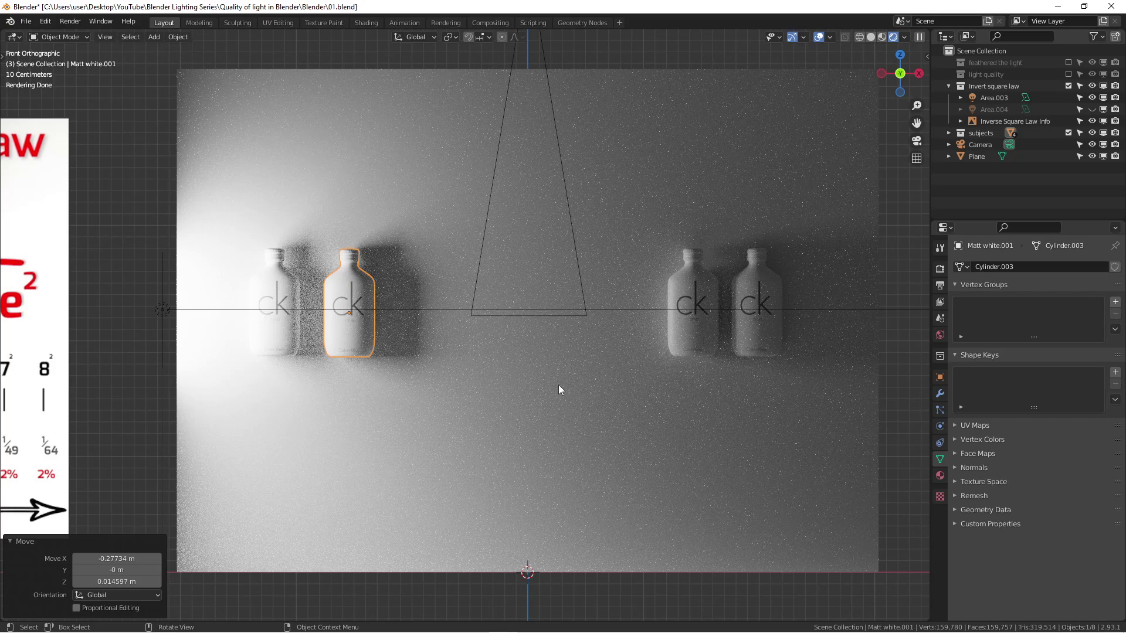
{"action": "scroll", "coordinate": [486, 359], "scroll_direction": "down", "scroll_amount": 1}
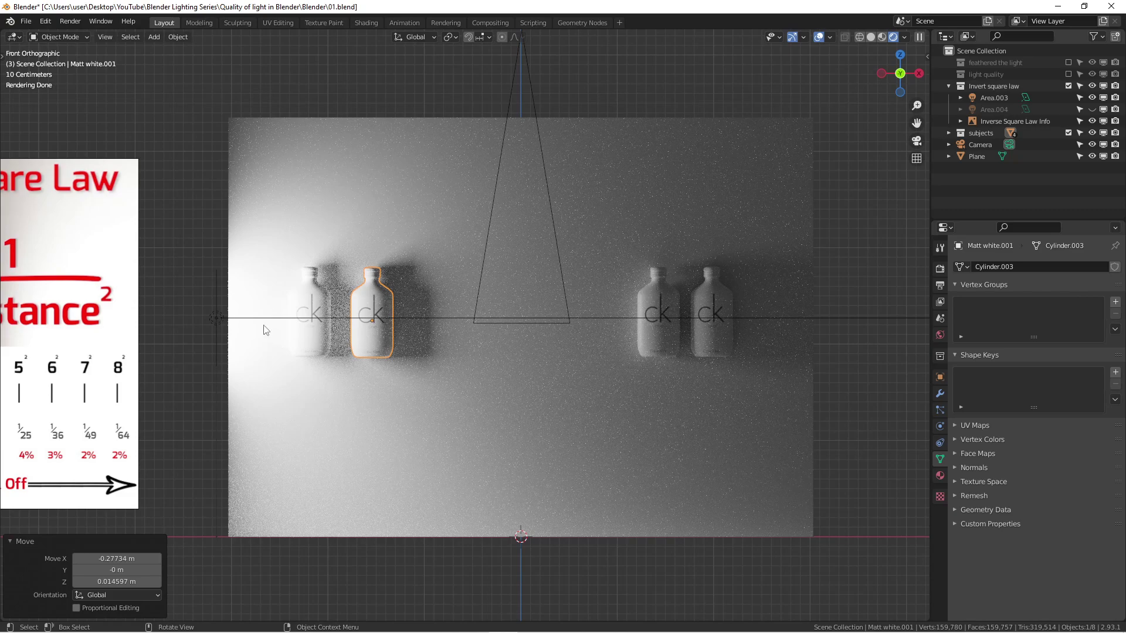
- Inspect the side area light, backdrop plane and the two right-hand bottles one by one, then deselect all
{"action": "left_click", "coordinate": [215, 318]}
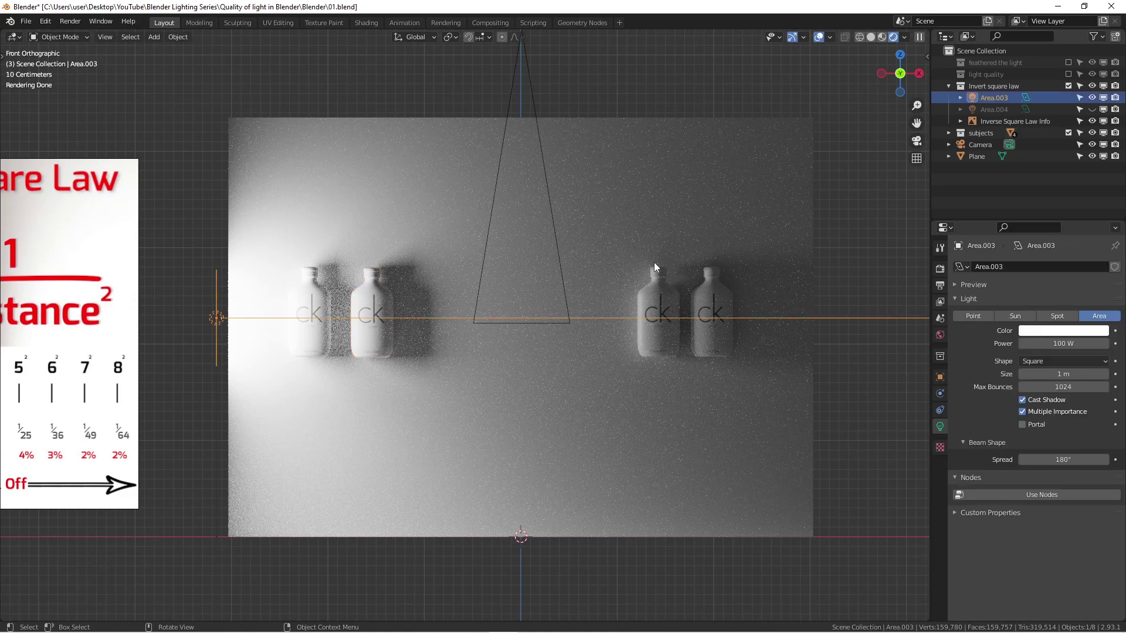
{"action": "left_click", "coordinate": [708, 258]}
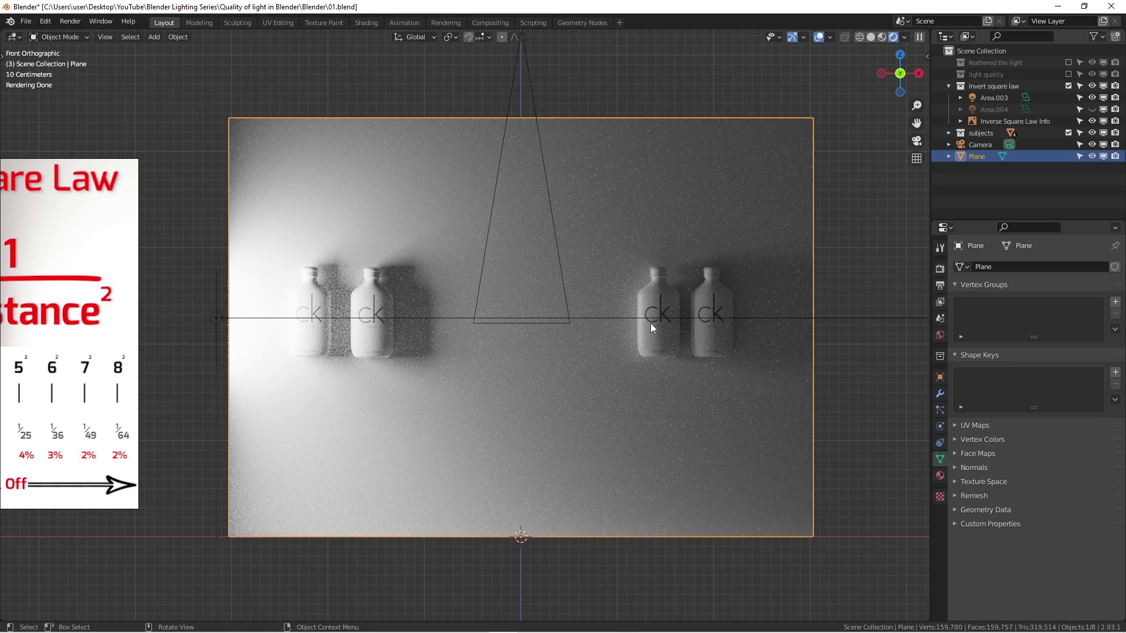
{"action": "left_click", "coordinate": [713, 324]}
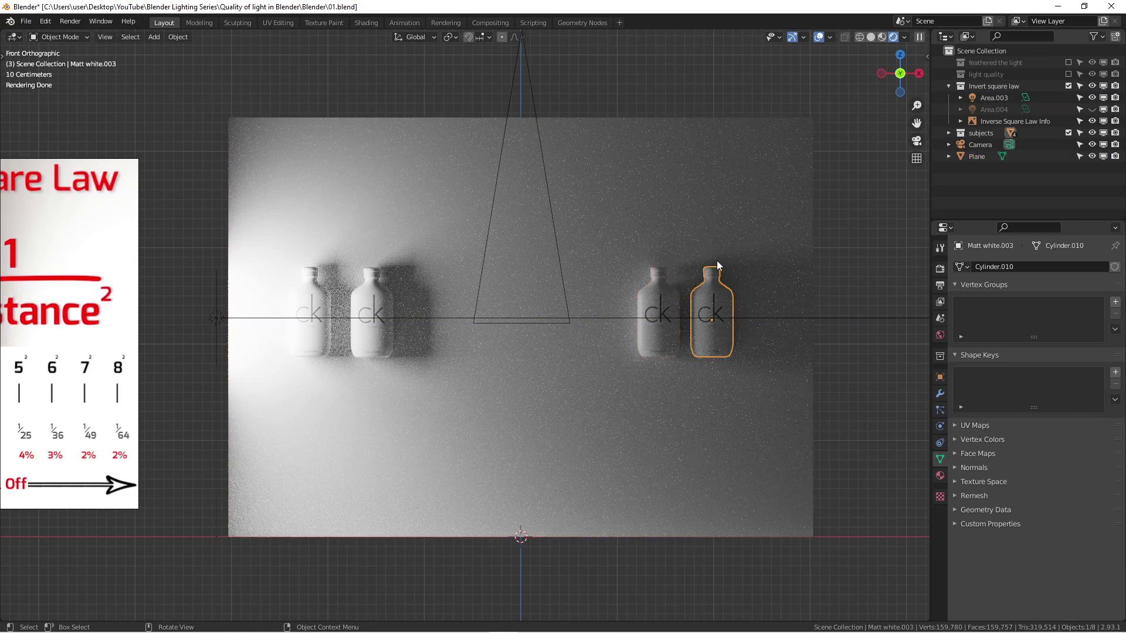
{"action": "left_click", "coordinate": [688, 309]}
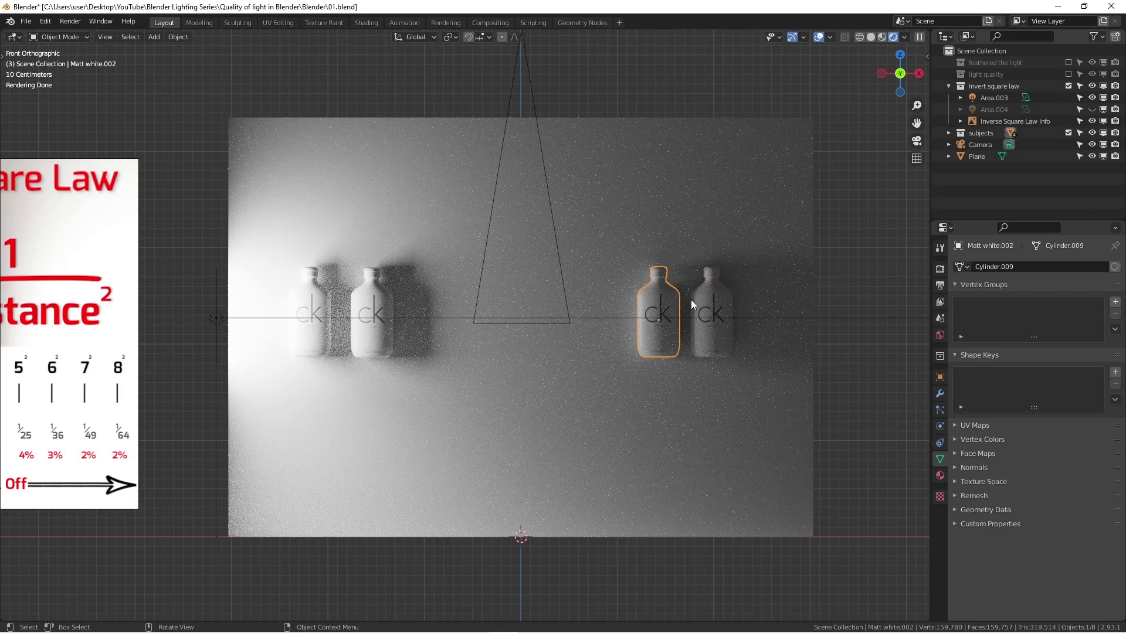
{"action": "left_click", "coordinate": [846, 285]}
- Select the leftmost bottle, then the side area light Area.003, and zoom out
{"action": "left_click", "coordinate": [309, 328]}
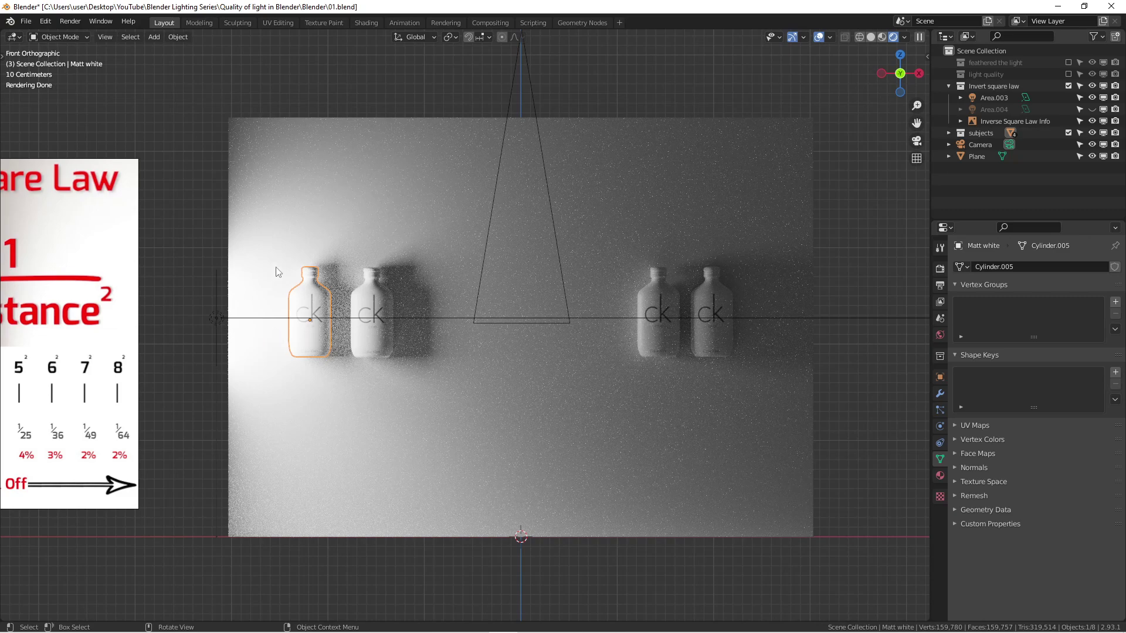
{"action": "left_click", "coordinate": [216, 317]}
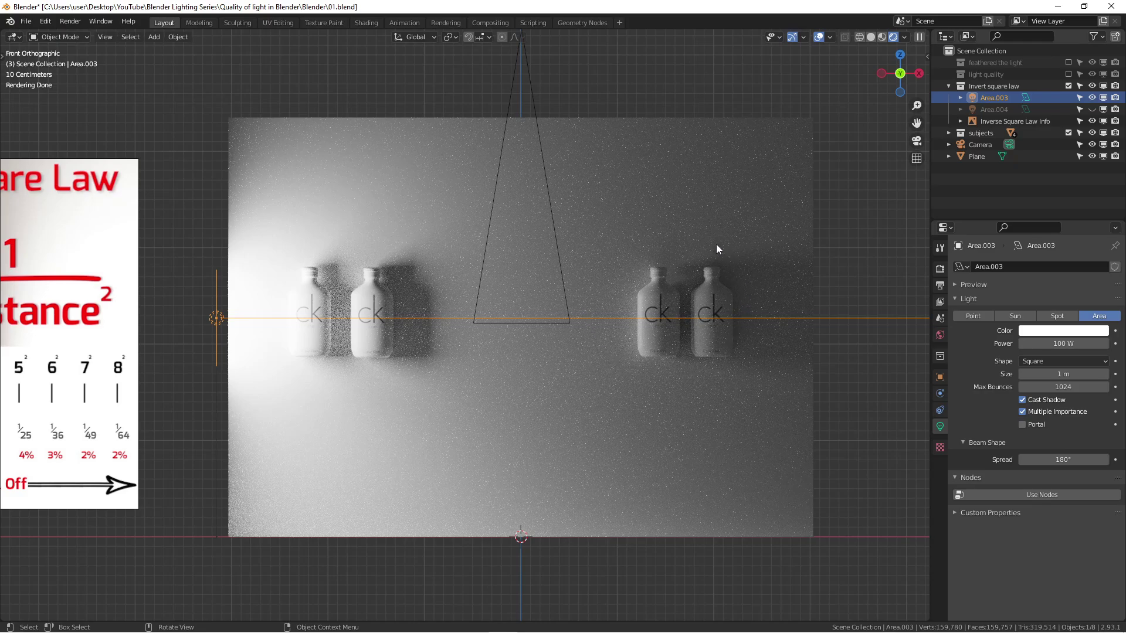
{"action": "scroll", "coordinate": [744, 296], "scroll_direction": "down", "scroll_amount": 2}
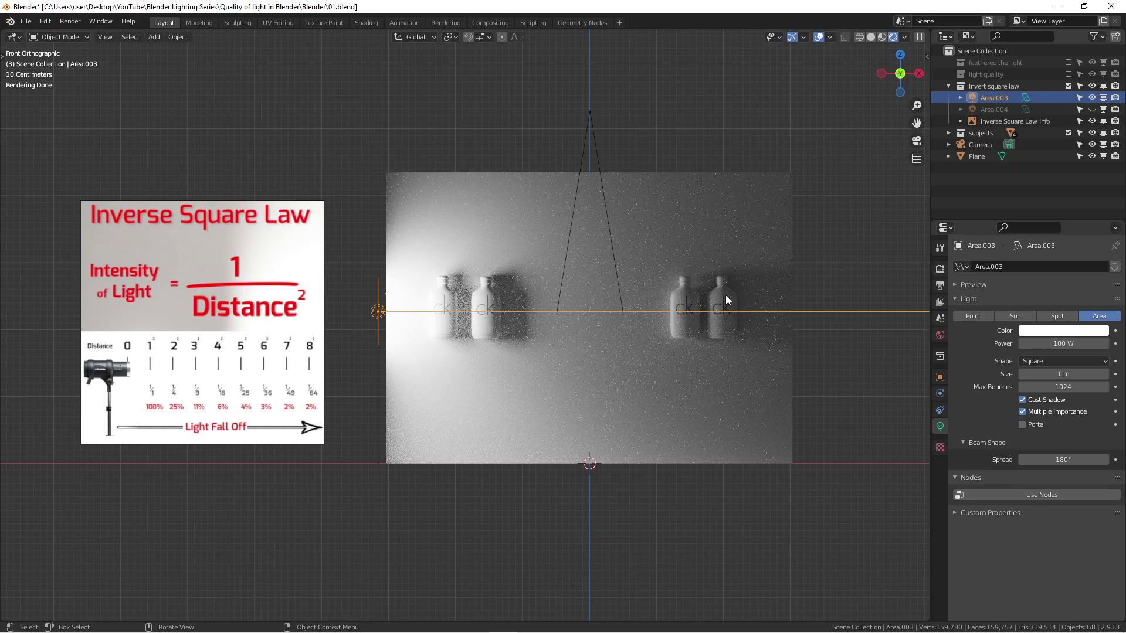
- Show the 1000 W Area.004 light, hide the 100 W Area.003, and select Area.004
{"action": "left_click", "coordinate": [1091, 110]}
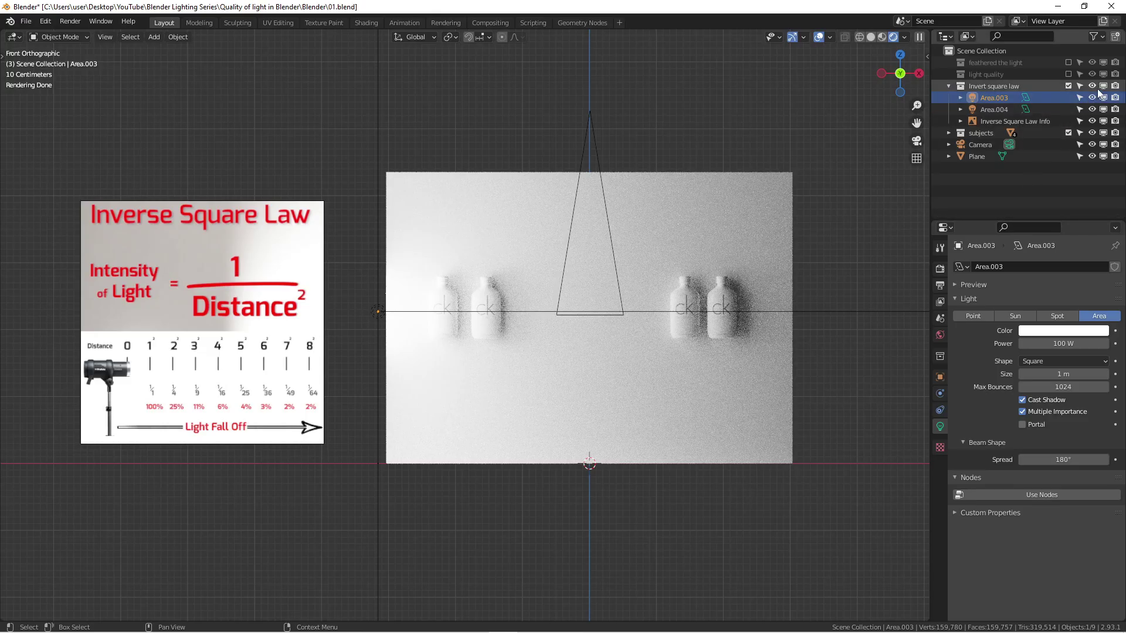
{"action": "left_click", "coordinate": [1091, 98]}
{"action": "middle_click_drag", "start_coordinate": [486, 334], "coordinate": [442, 321]}
{"action": "left_click", "coordinate": [431, 312]}
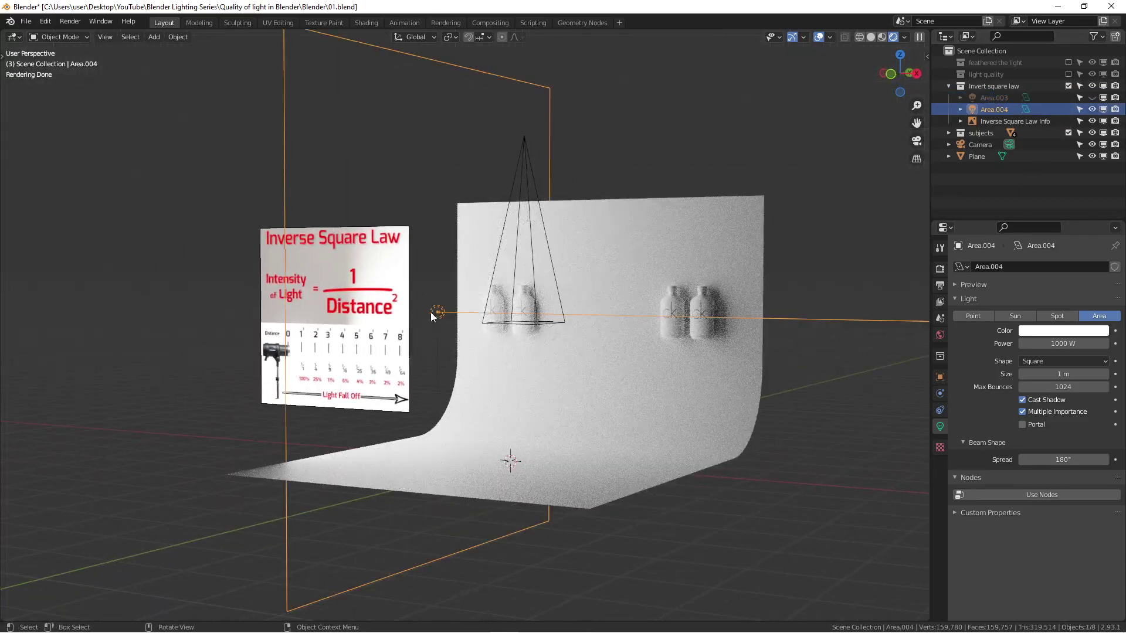
- Frame the four bottles and backdrop in front orthographic view
{"action": "key", "text": "KP_1"}
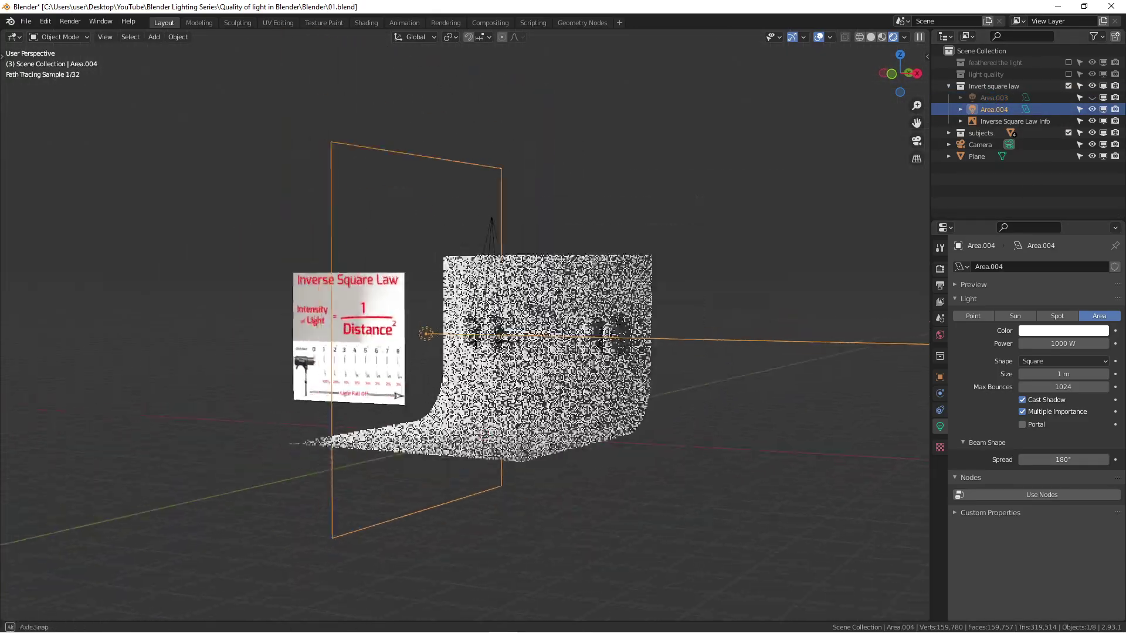
{"action": "scroll", "coordinate": [514, 370], "scroll_direction": "up", "scroll_amount": 5}
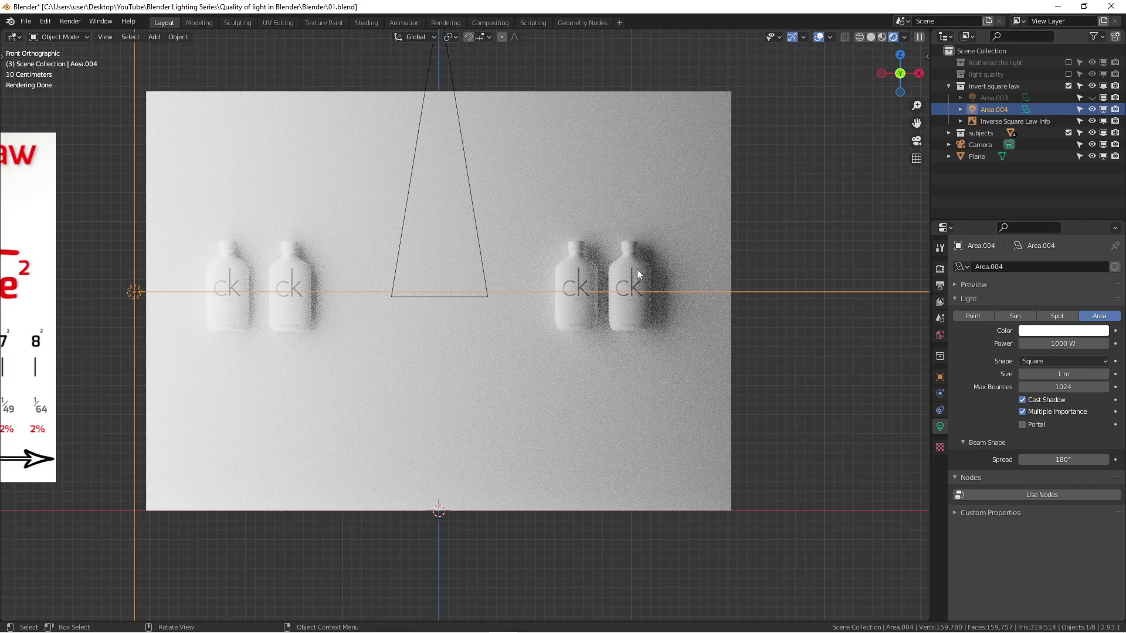
{"action": "scroll", "coordinate": [638, 269], "scroll_direction": "down", "scroll_amount": 2}
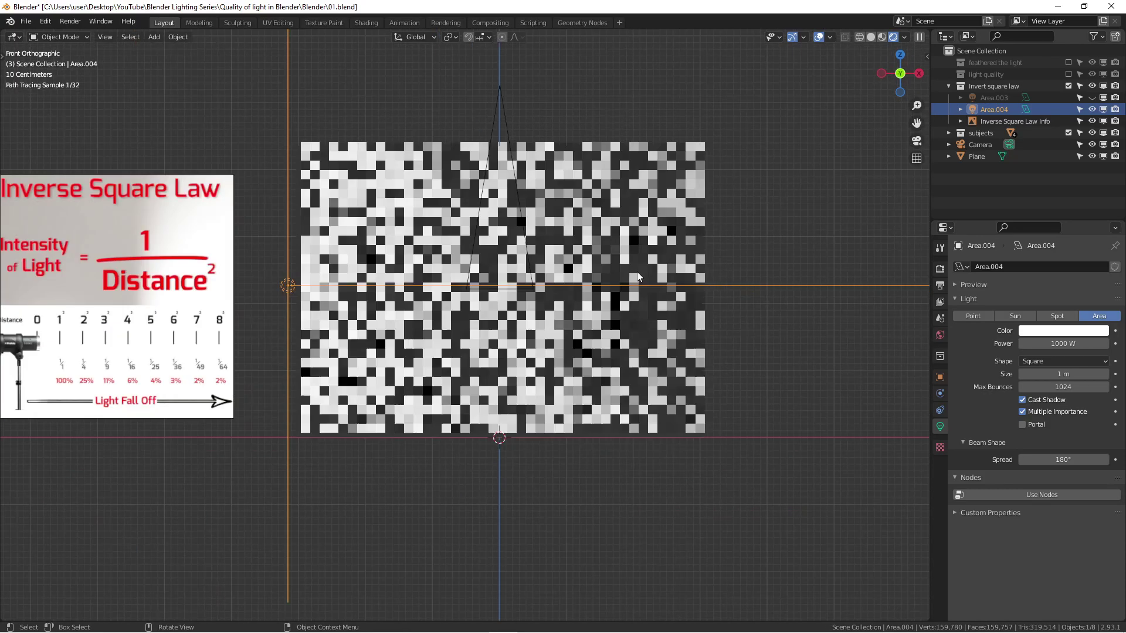
{"action": "middle_click_drag", "start_coordinate": [637, 269], "coordinate": [700, 291], "text": "shift"}
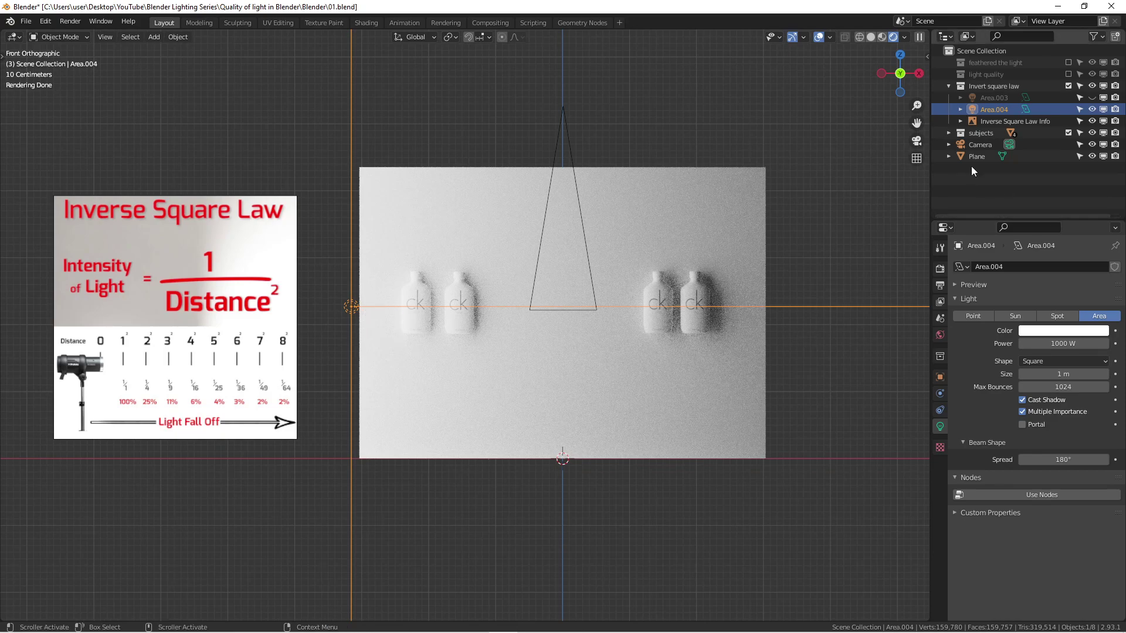
{"action": "left_click", "coordinate": [1091, 109]}
{"action": "left_click", "coordinate": [1091, 98]}
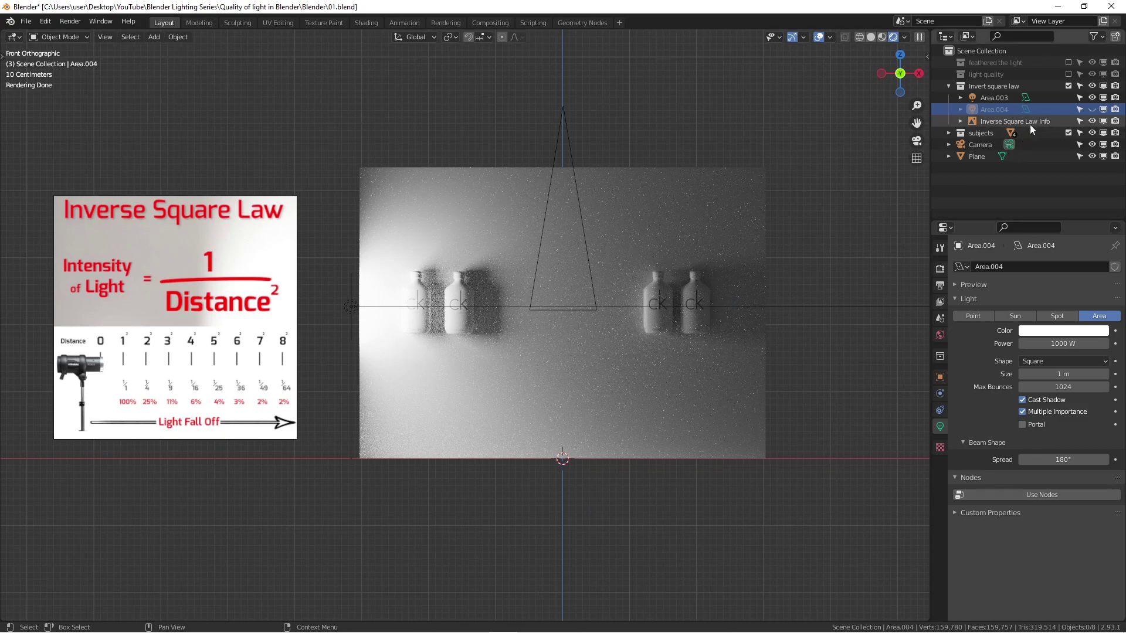
{"action": "left_click", "coordinate": [1091, 109]}
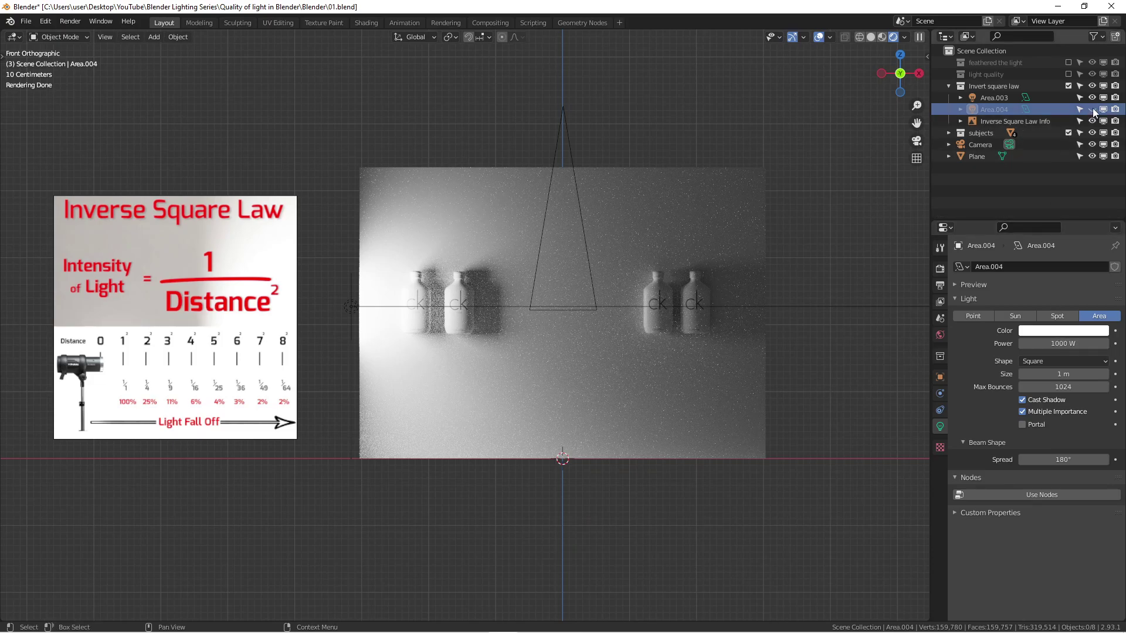
{"action": "left_click", "coordinate": [1091, 97]}
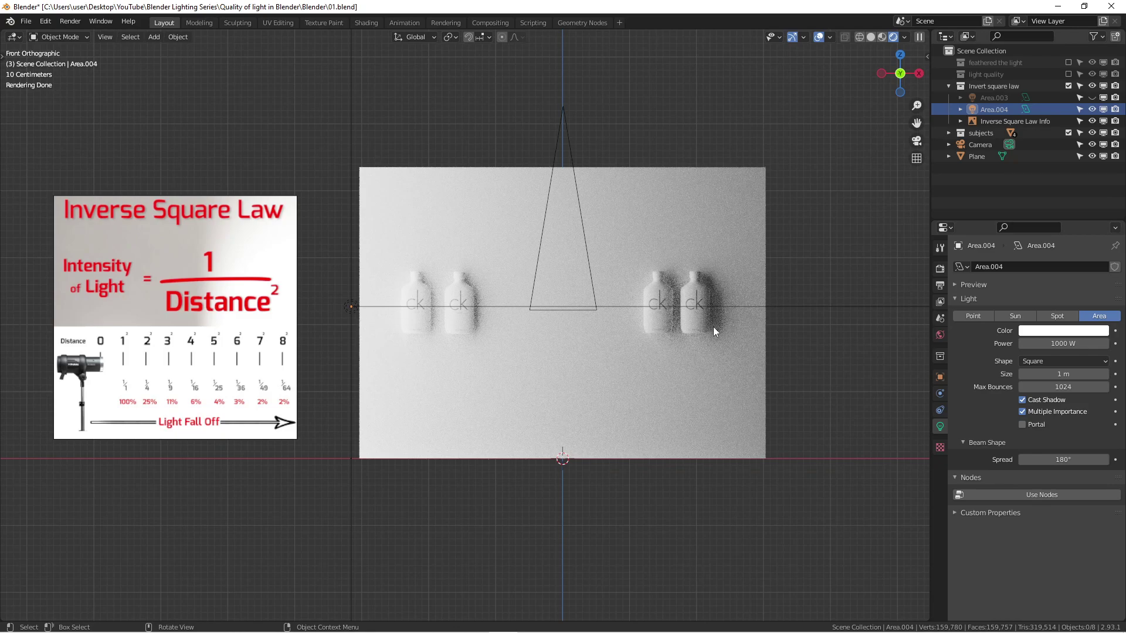
{"action": "left_click", "coordinate": [349, 305]}
{"action": "mouse_move", "coordinate": [349, 305]}
{"action": "middle_mouse_down"}
{"action": "mouse_move", "coordinate": [362, 137]}
{"action": "mouse_move", "coordinate": [312, 317]}
{"action": "mouse_move", "coordinate": [466, 164]}
{"action": "mouse_move", "coordinate": [550, 137]}
{"action": "mouse_move", "coordinate": [446, 309]}
{"action": "middle_mouse_up"}
{"action": "key", "text": "KP_1"}
{"action": "scroll", "coordinate": [635, 306], "scroll_direction": "up", "scroll_amount": 3}
{"action": "scroll", "coordinate": [635, 306], "scroll_direction": "down", "scroll_amount": 3}
{"action": "middle_click_drag", "start_coordinate": [634, 306], "coordinate": [640, 311], "text": "shift"}
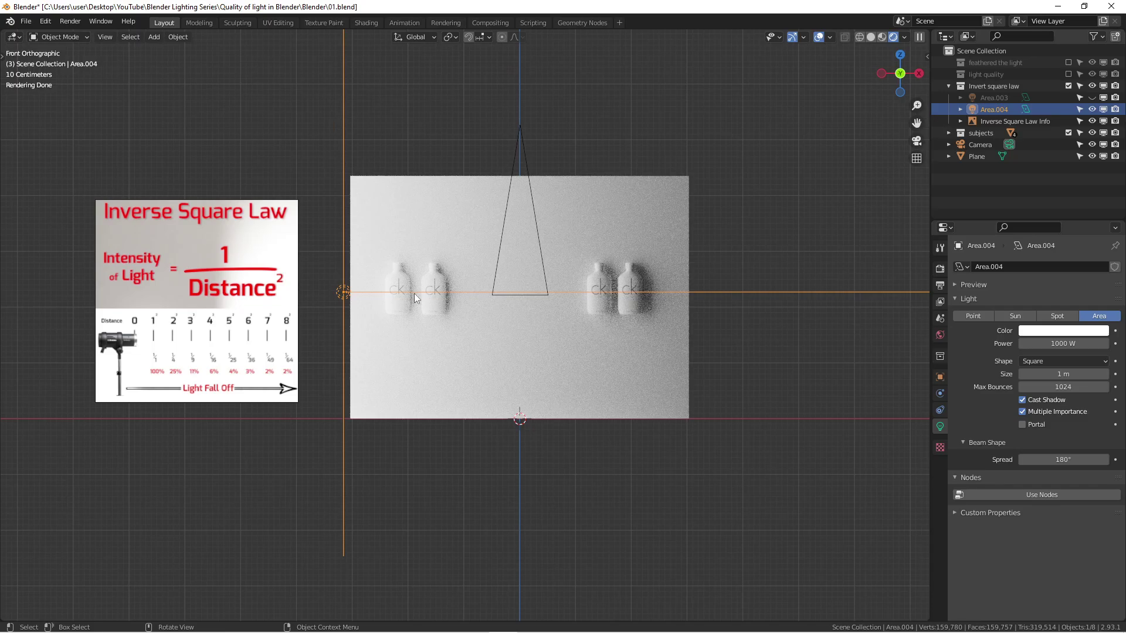
{"action": "middle_click_drag", "start_coordinate": [414, 293], "coordinate": [371, 280]}
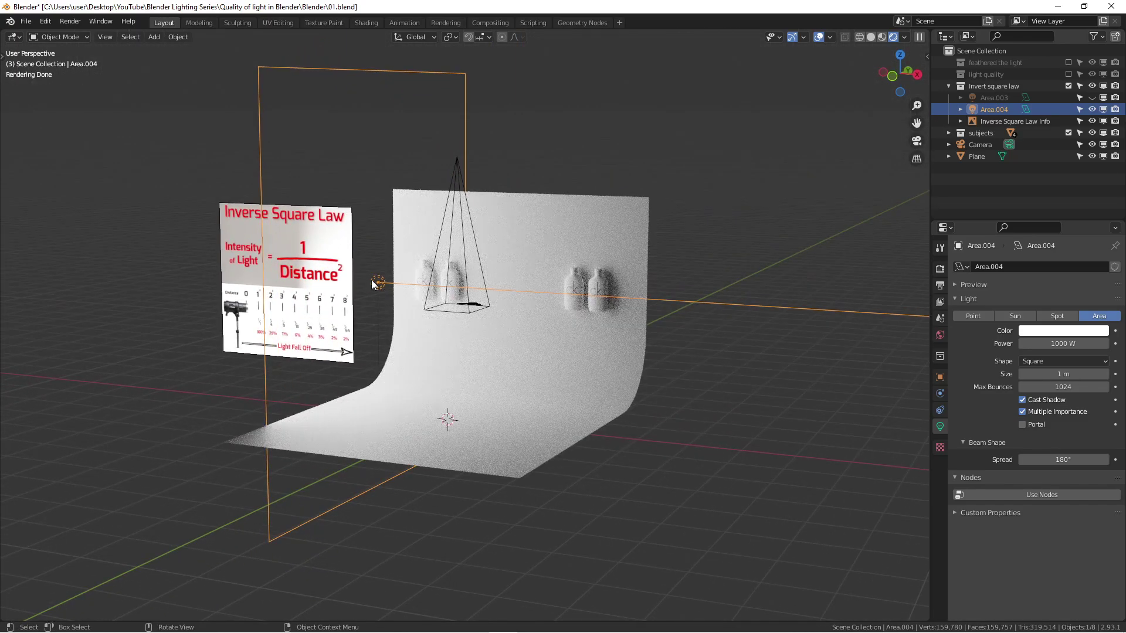
{"action": "mouse_move", "coordinate": [386, 157]}
{"action": "middle_mouse_down"}
{"action": "mouse_move", "coordinate": [365, 291]}
{"action": "mouse_move", "coordinate": [375, 276]}
{"action": "middle_mouse_up"}
{"action": "key", "text": "KP_1"}
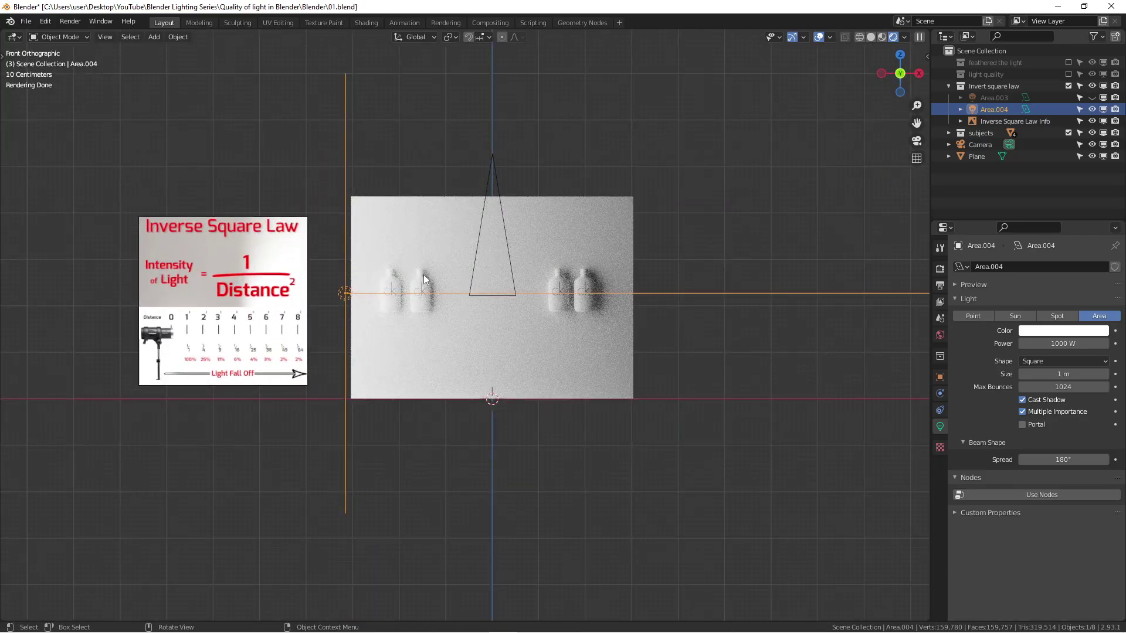
{"action": "scroll", "coordinate": [424, 280], "scroll_direction": "up", "scroll_amount": 3}
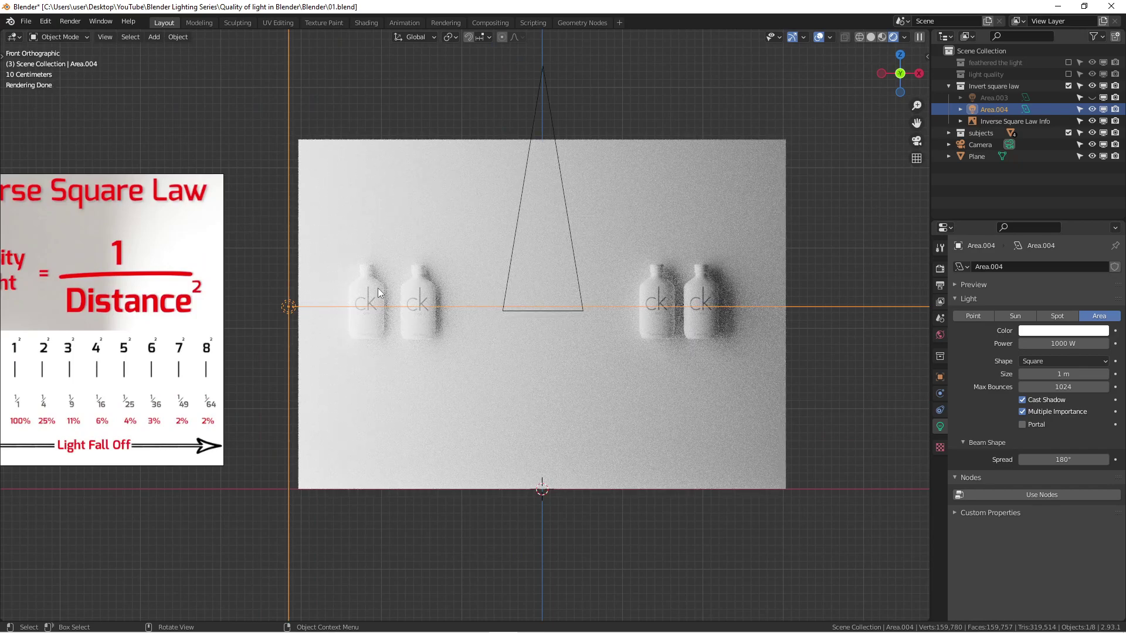
{"action": "scroll", "coordinate": [377, 287], "scroll_direction": "down", "scroll_amount": 2}
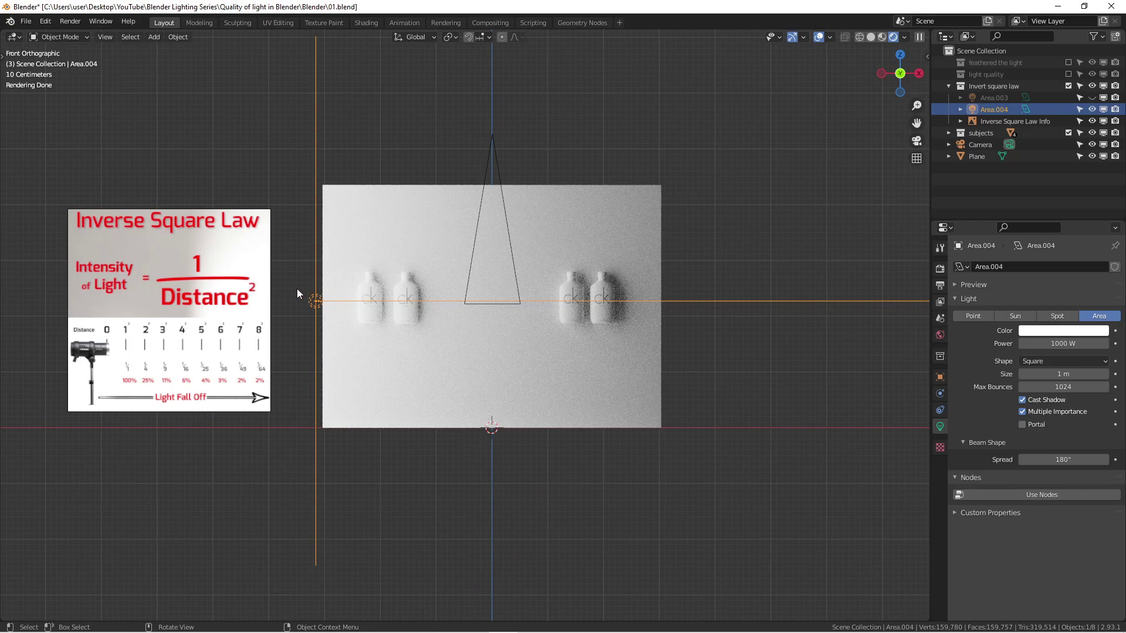
{"action": "scroll", "coordinate": [296, 288], "scroll_direction": "down", "scroll_amount": 1}
{"action": "middle_click_drag", "start_coordinate": [296, 289], "coordinate": [347, 286], "text": "shift"}
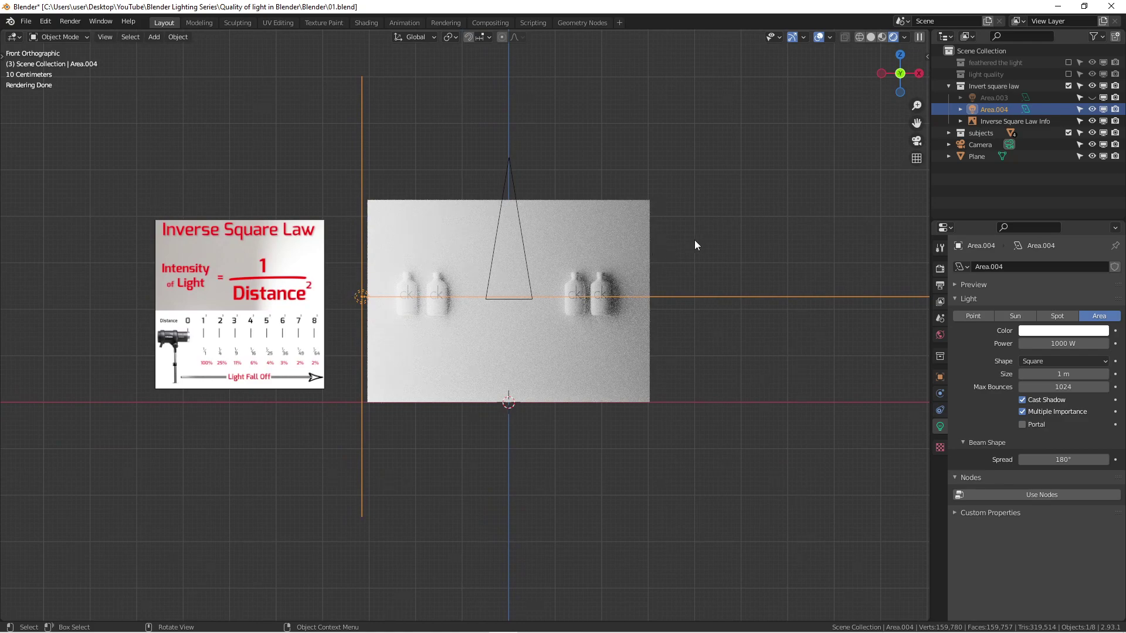
- Exclude 'Invert square law' and 'subjects', include 'feathered the light', and hide Area.001
{"action": "left_click", "coordinate": [948, 86]}
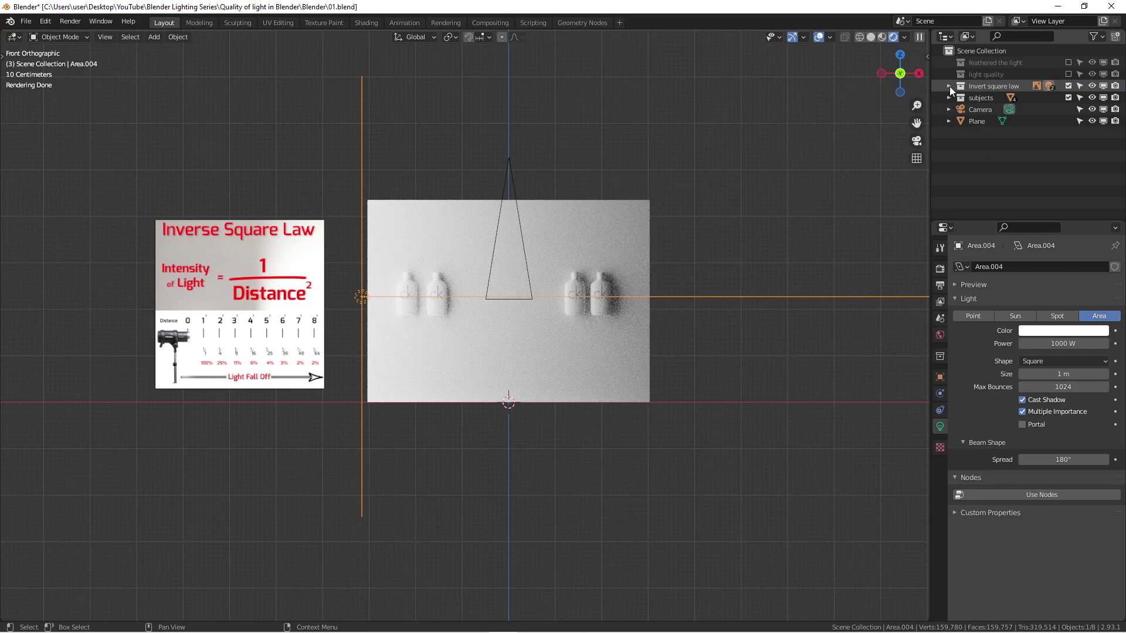
{"action": "left_click", "coordinate": [1067, 87]}
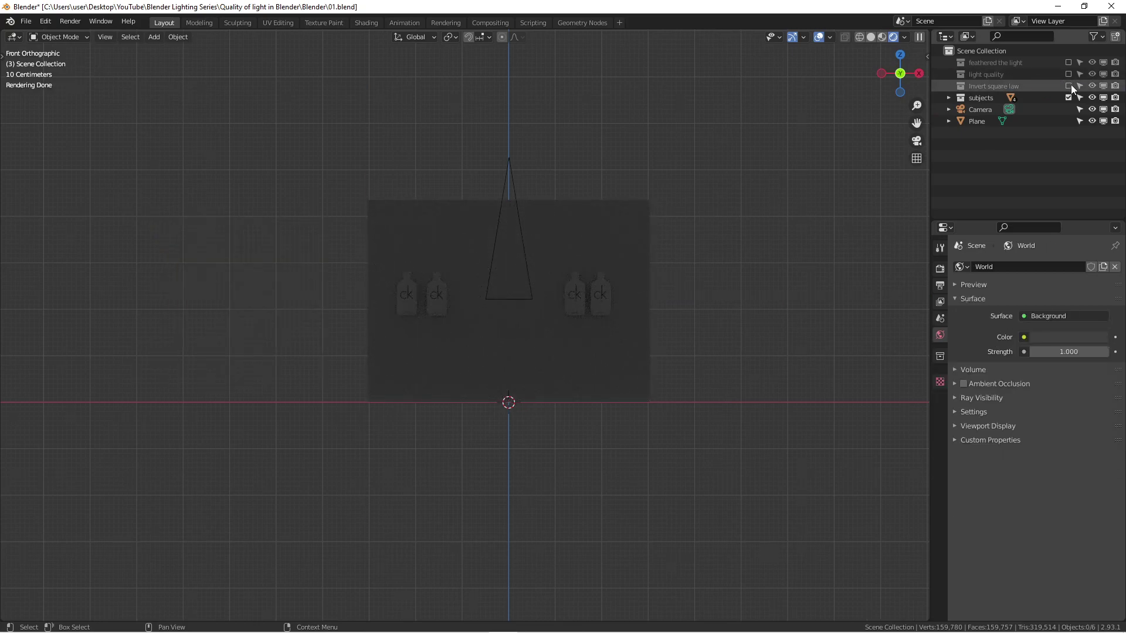
{"action": "left_click", "coordinate": [1068, 98]}
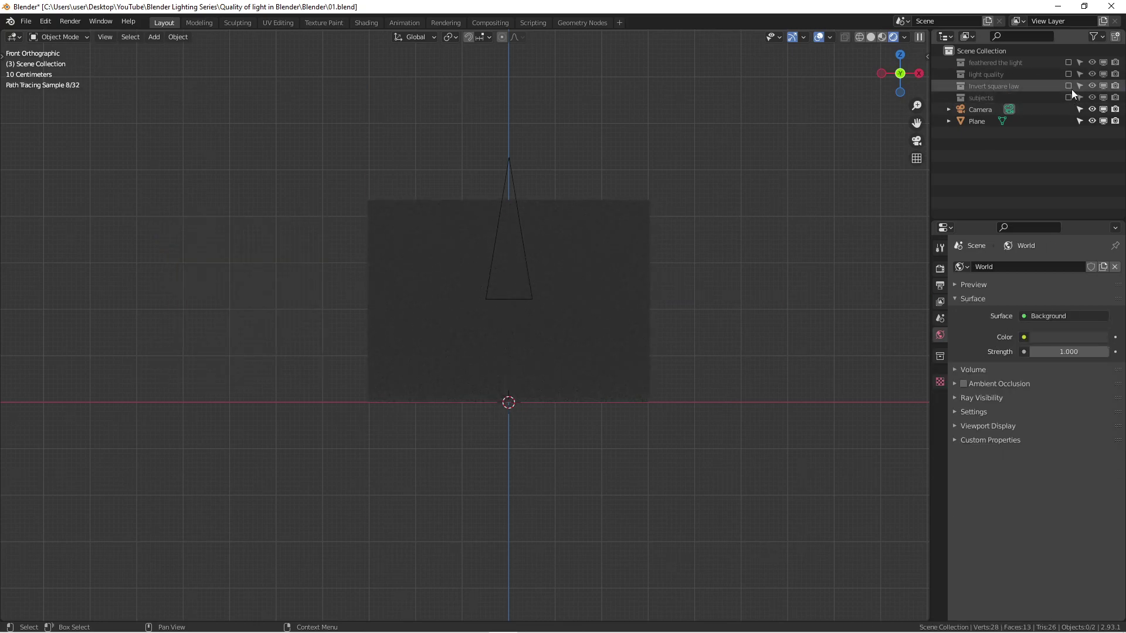
{"action": "left_click", "coordinate": [1068, 63]}
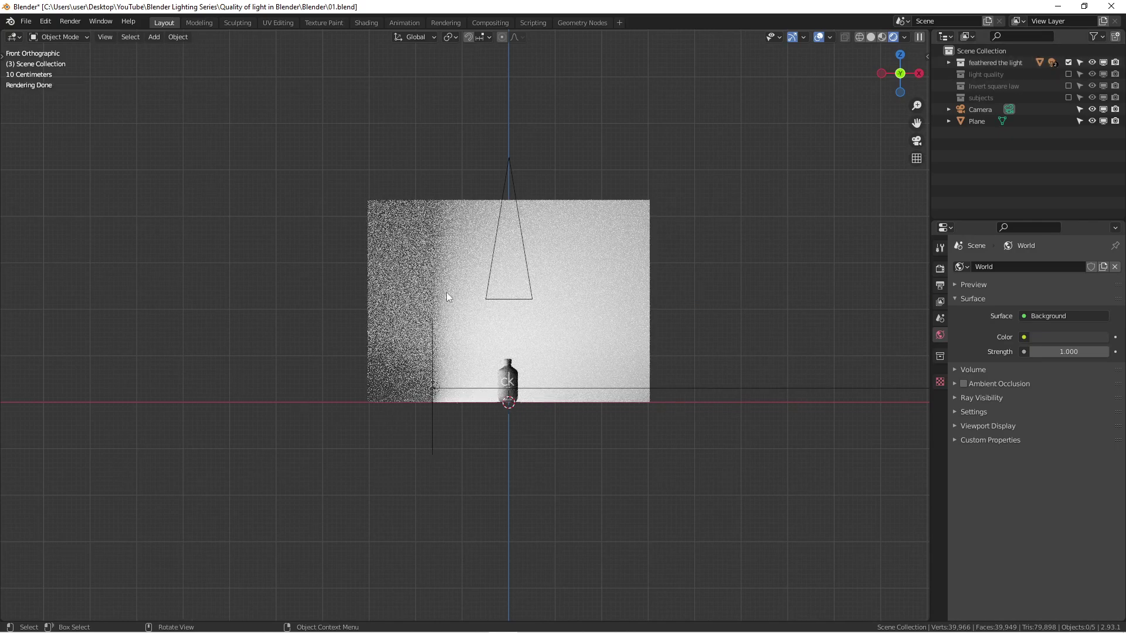
{"action": "left_click", "coordinate": [949, 62]}
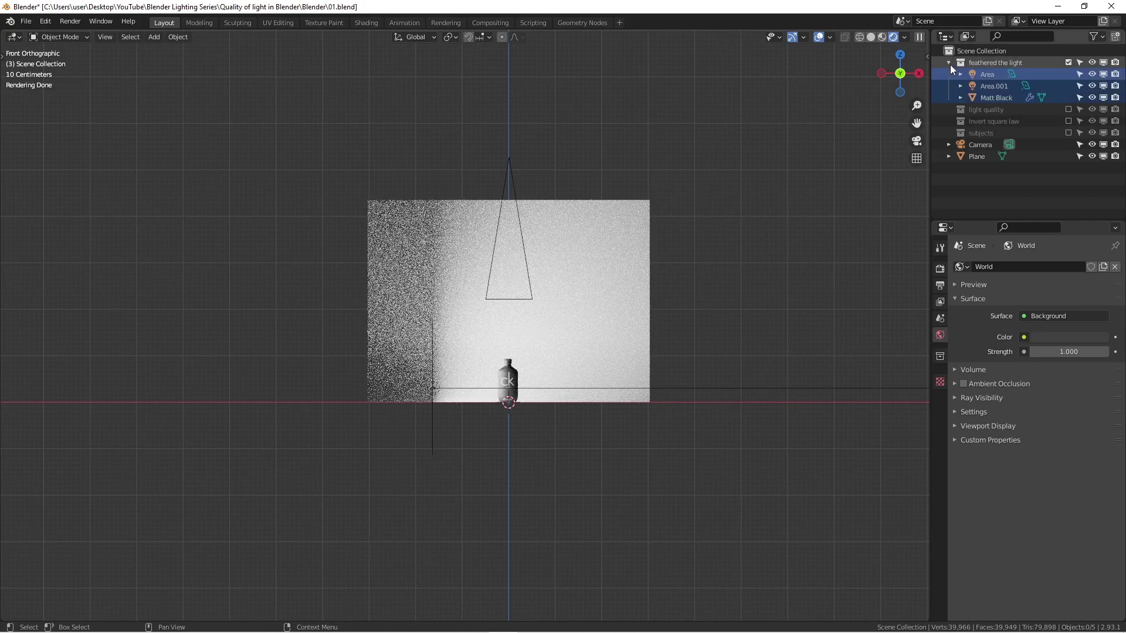
{"action": "left_click", "coordinate": [1091, 85]}
- Zoom in on the single bottle and settle on a close front orthographic view
{"action": "scroll", "coordinate": [478, 436], "scroll_direction": "up", "scroll_amount": 1}
{"action": "scroll", "coordinate": [478, 436], "scroll_direction": "up", "scroll_amount": 4}
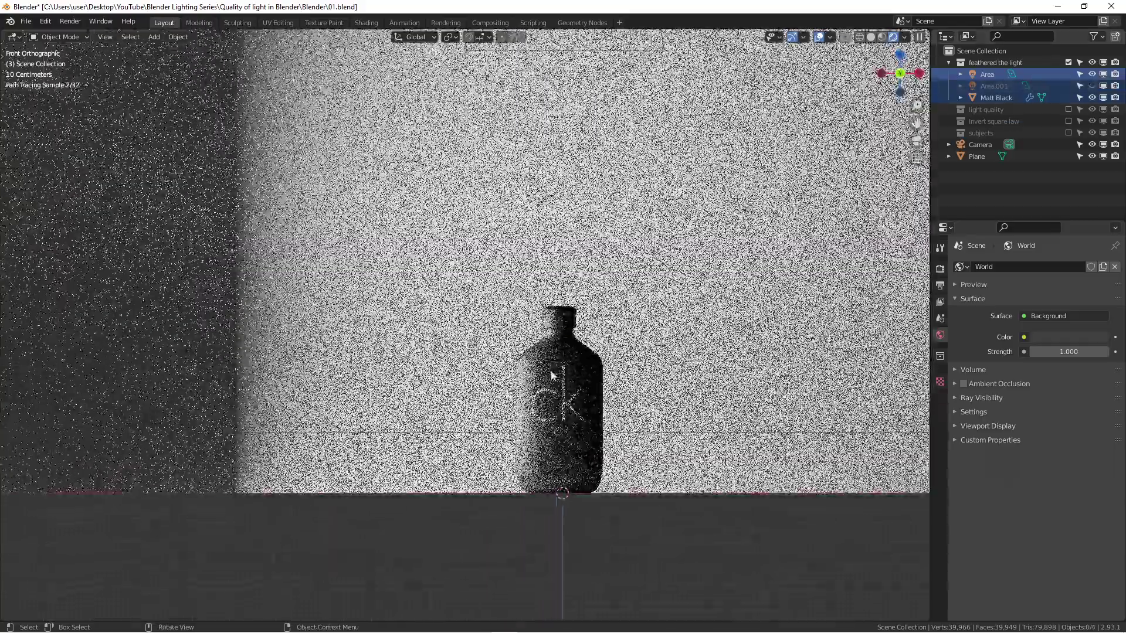
{"action": "scroll", "coordinate": [567, 393], "scroll_direction": "up", "scroll_amount": 2}
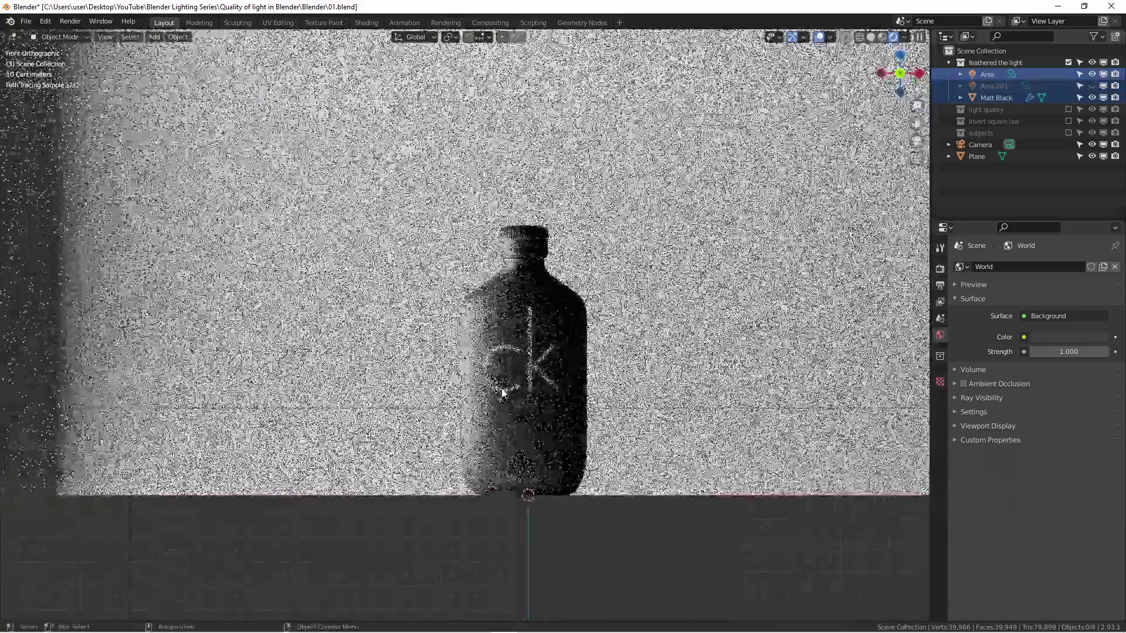
{"action": "middle_click_drag", "start_coordinate": [568, 393], "coordinate": [394, 429]}
{"action": "key", "text": "KP_7"}
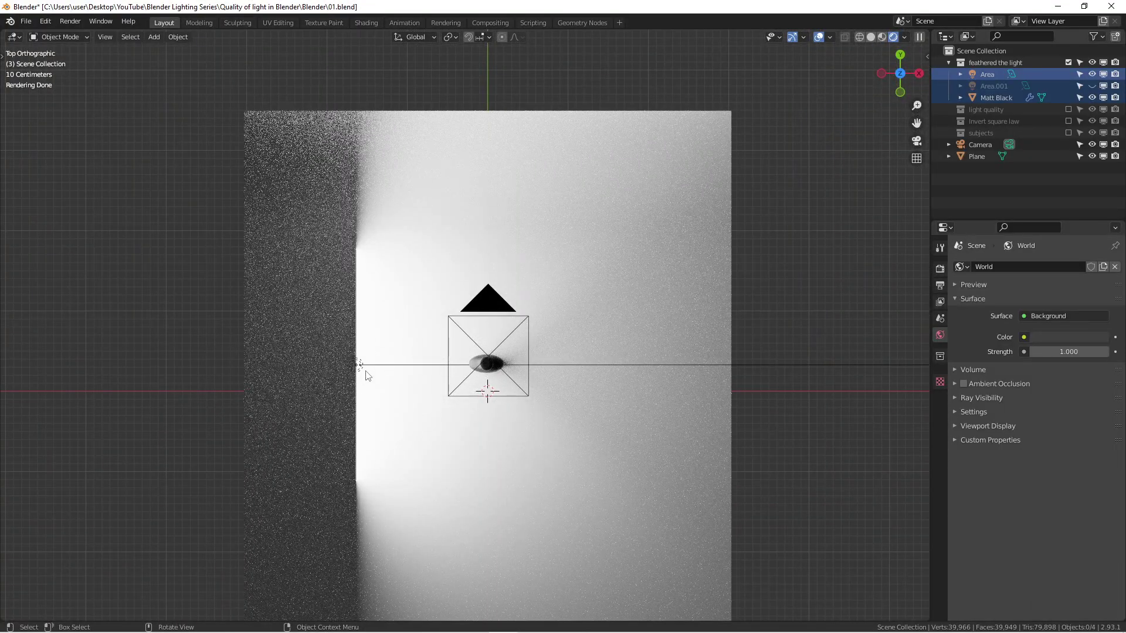
{"action": "key", "text": "KP_1"}
{"action": "scroll", "coordinate": [490, 344], "scroll_direction": "up", "scroll_amount": 5}
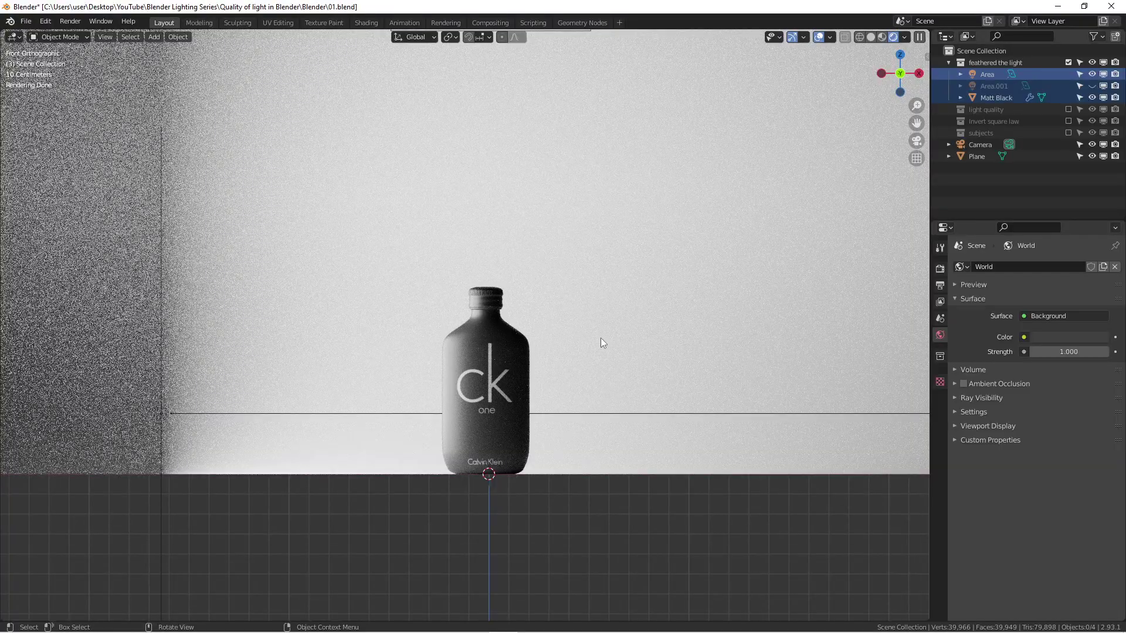
{"action": "scroll", "coordinate": [468, 351], "scroll_direction": "up", "scroll_amount": 1}
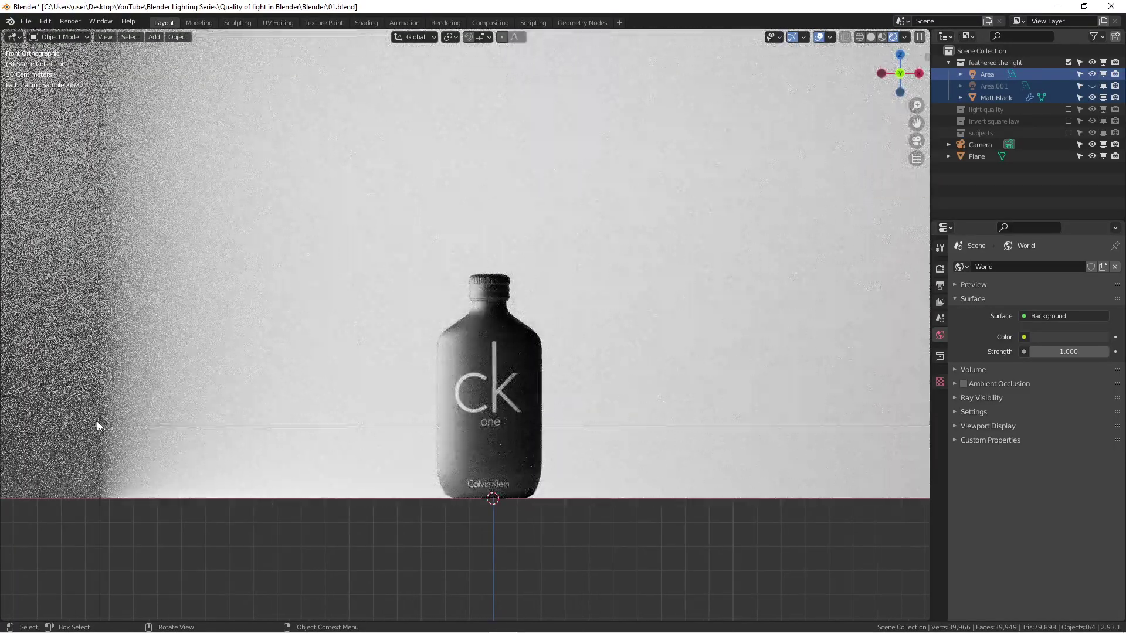
{"action": "scroll", "coordinate": [470, 290], "scroll_direction": "up", "scroll_amount": 6}
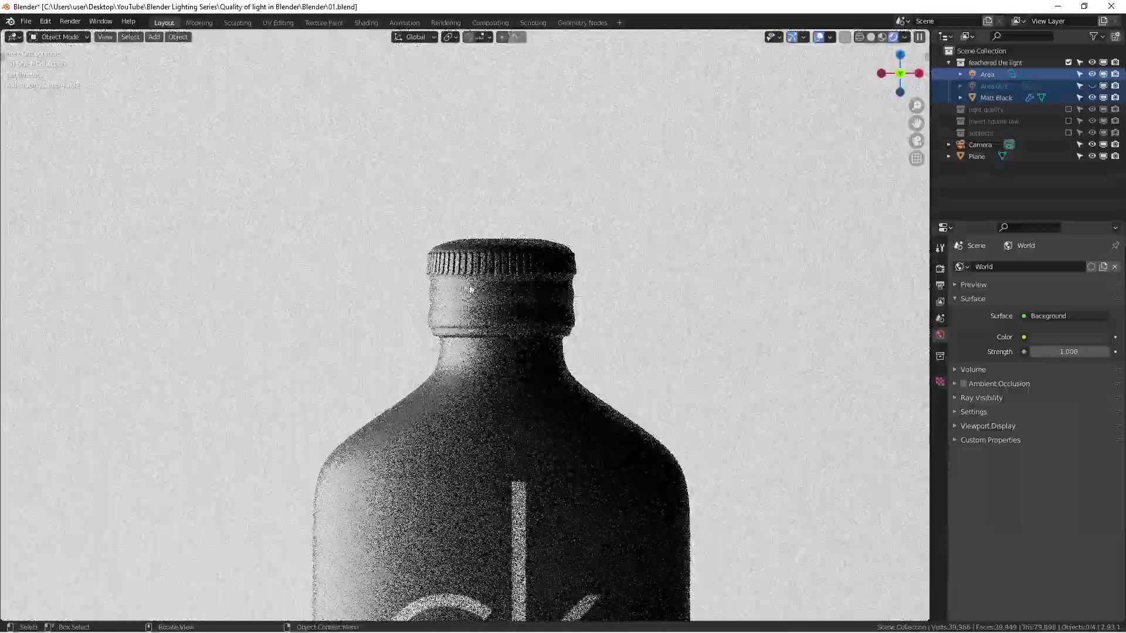
{"action": "scroll", "coordinate": [536, 265], "scroll_direction": "down", "scroll_amount": 9}
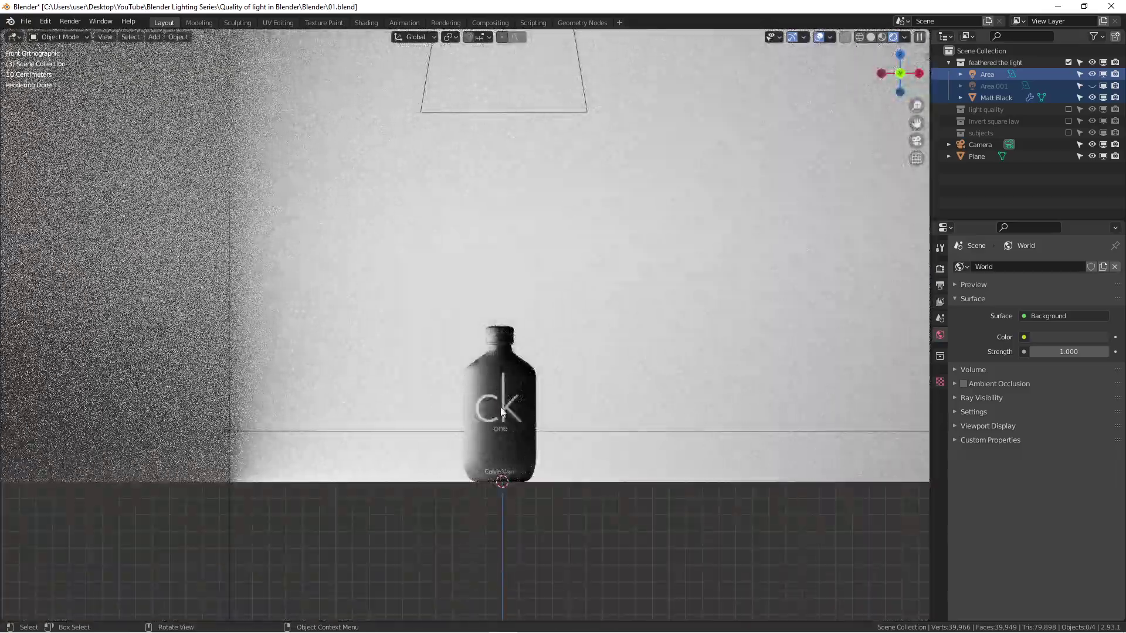
{"action": "scroll", "coordinate": [500, 408], "scroll_direction": "up", "scroll_amount": 2}
{"action": "scroll", "coordinate": [504, 431], "scroll_direction": "up", "scroll_amount": 2}
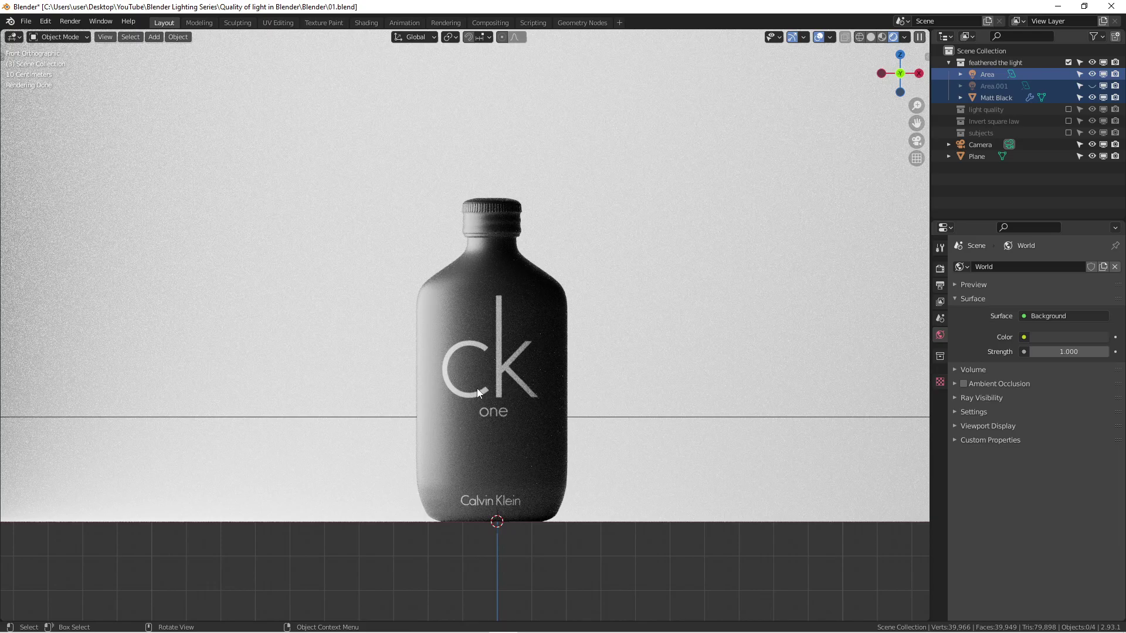
- Select the Matt Black bottle, then the side Area light, viewing the scene from above
{"action": "scroll", "coordinate": [648, 311], "scroll_direction": "down", "scroll_amount": 1}
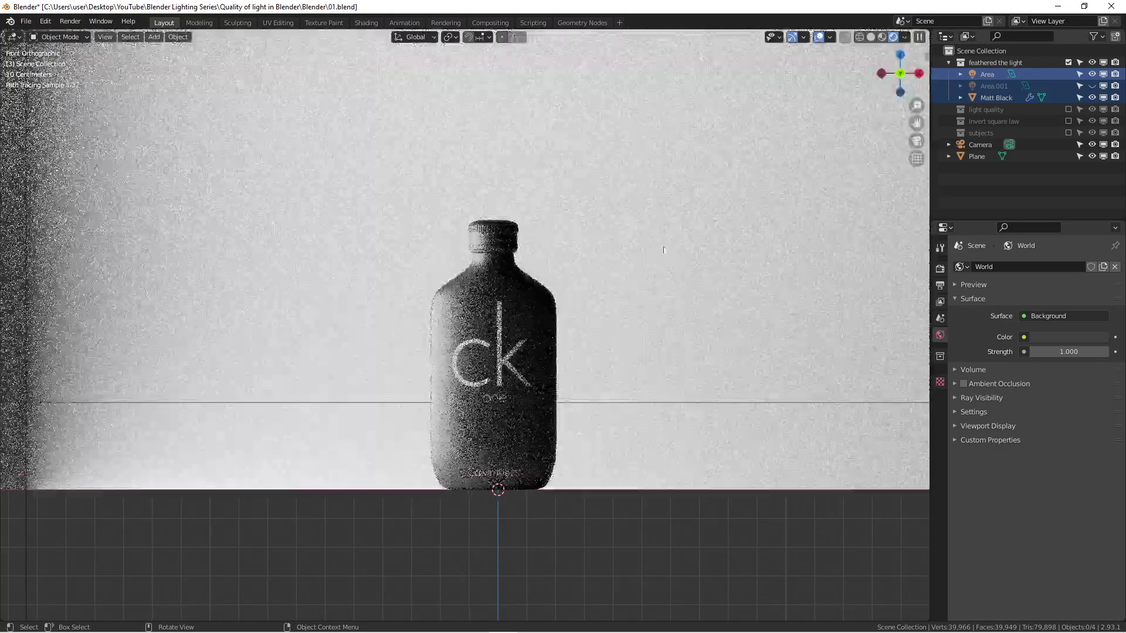
{"action": "middle_click_drag", "start_coordinate": [731, 171], "coordinate": [421, 370]}
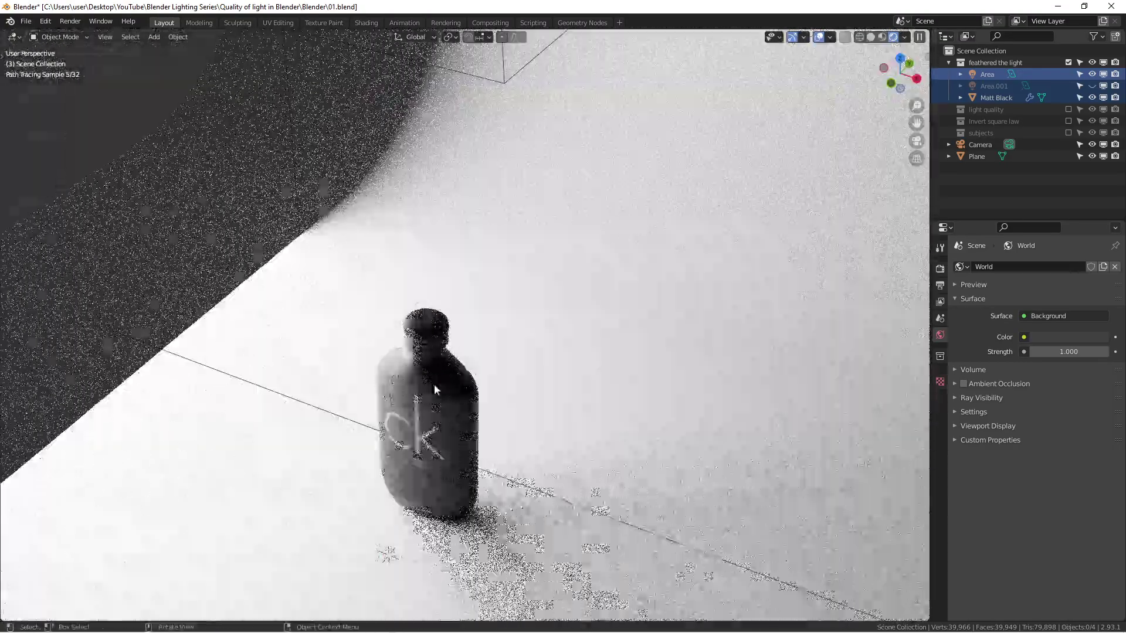
{"action": "left_click", "coordinate": [434, 383]}
{"action": "key", "text": "KP_7"}
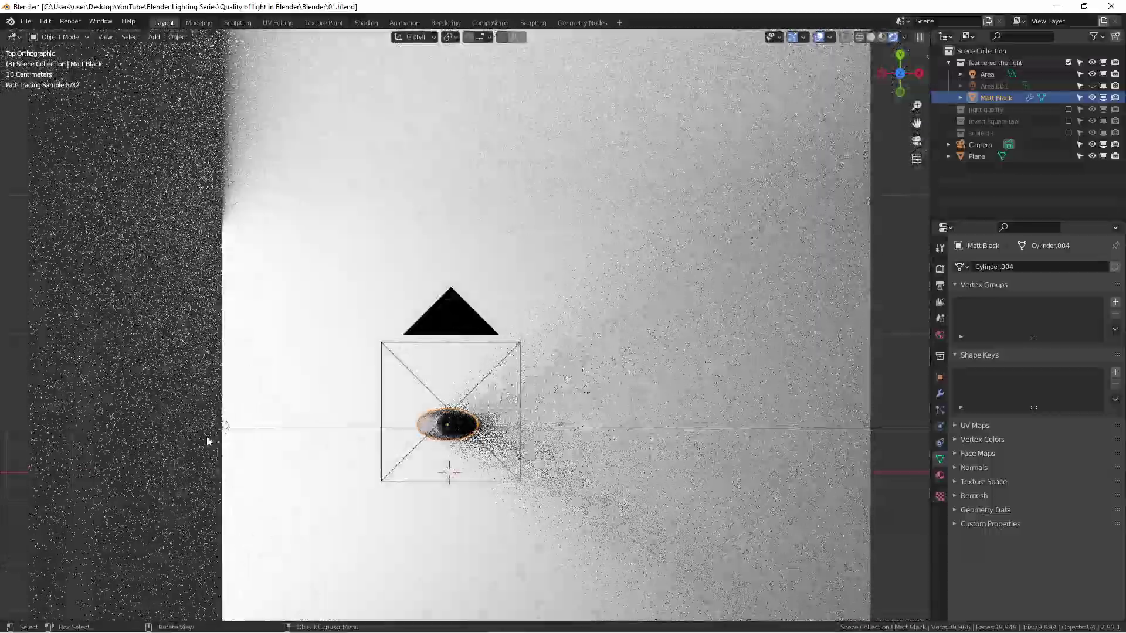
{"action": "left_click", "coordinate": [265, 433]}
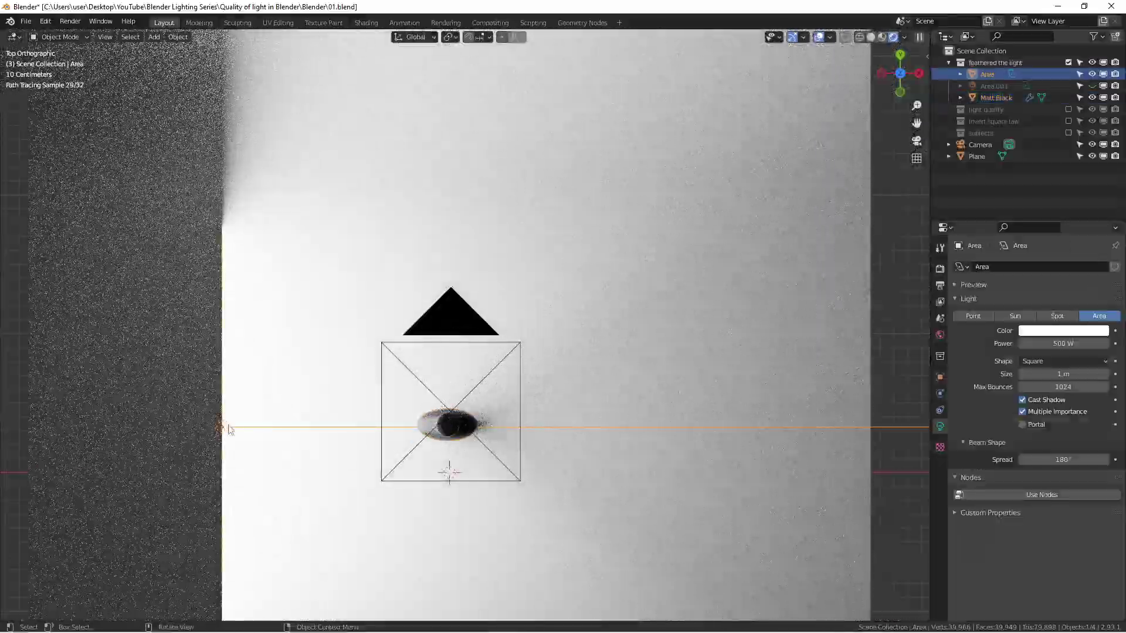
{"action": "middle_click_drag", "start_coordinate": [265, 434], "coordinate": [201, 357]}
{"action": "key", "text": "KP_7"}
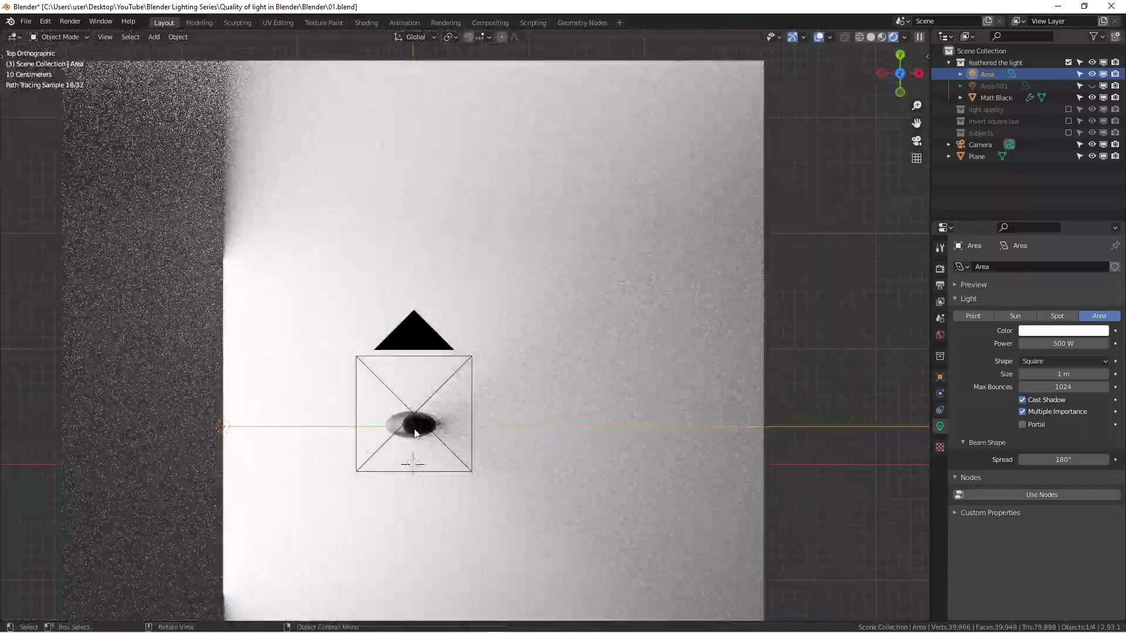
- Check the bottle from the front, then return to a zoomed-out top view
{"action": "middle_click_drag", "start_coordinate": [408, 435], "coordinate": [438, 336]}
{"action": "key", "text": "KP_1"}
{"action": "scroll", "coordinate": [416, 322], "scroll_direction": "up", "scroll_amount": 5}
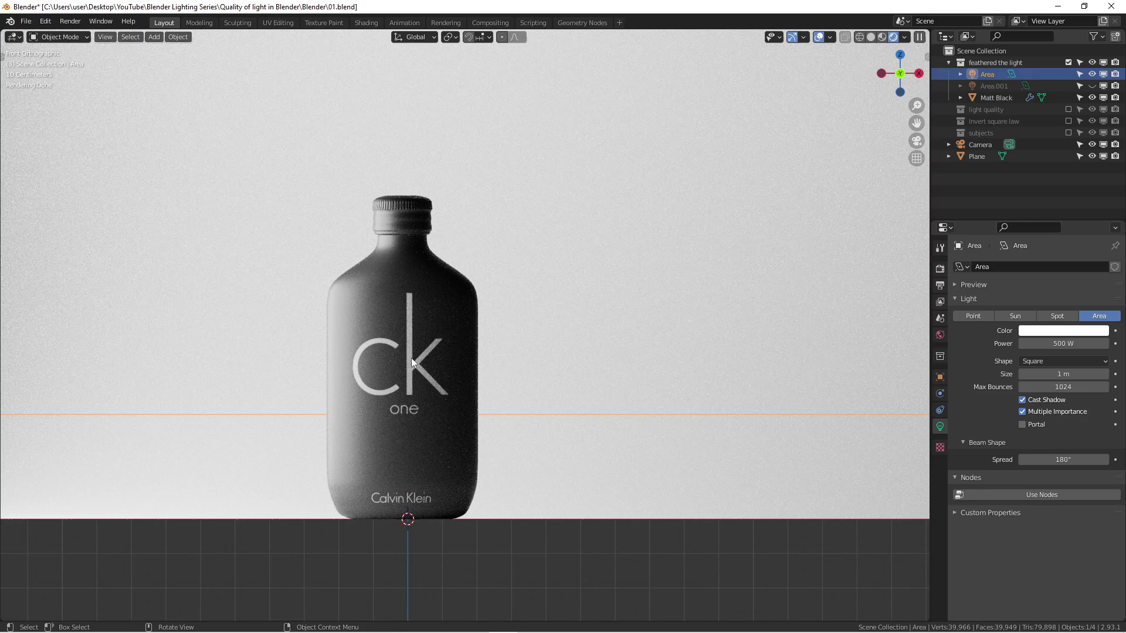
{"action": "middle_click_drag", "start_coordinate": [376, 333], "coordinate": [255, 320]}
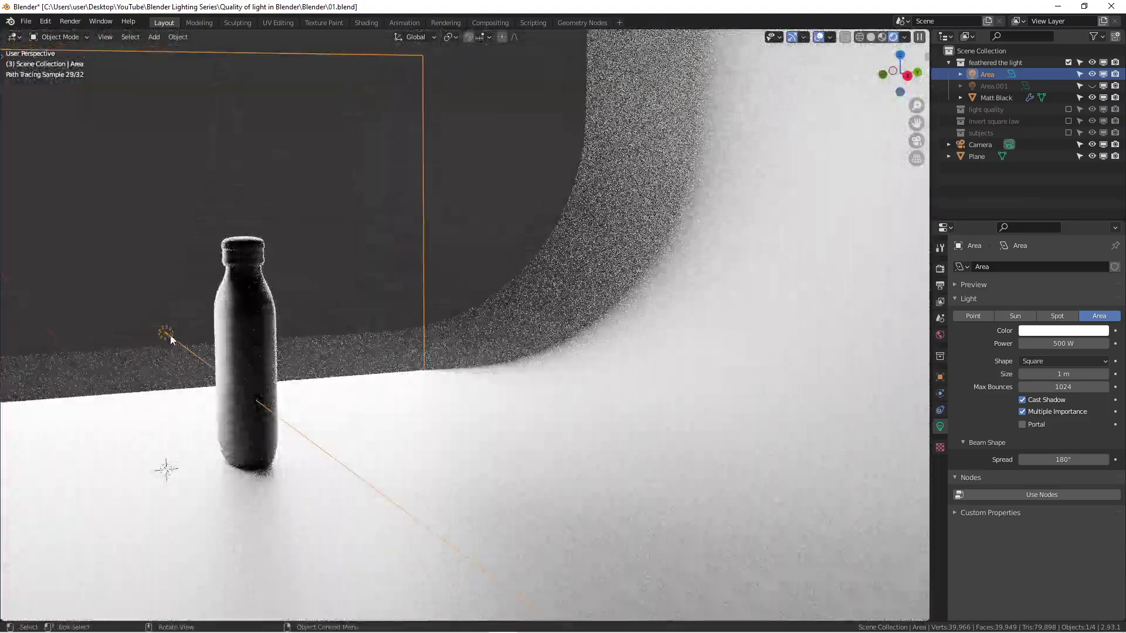
{"action": "key", "text": "KP_7"}
{"action": "scroll", "coordinate": [356, 412], "scroll_direction": "down", "scroll_amount": 6}
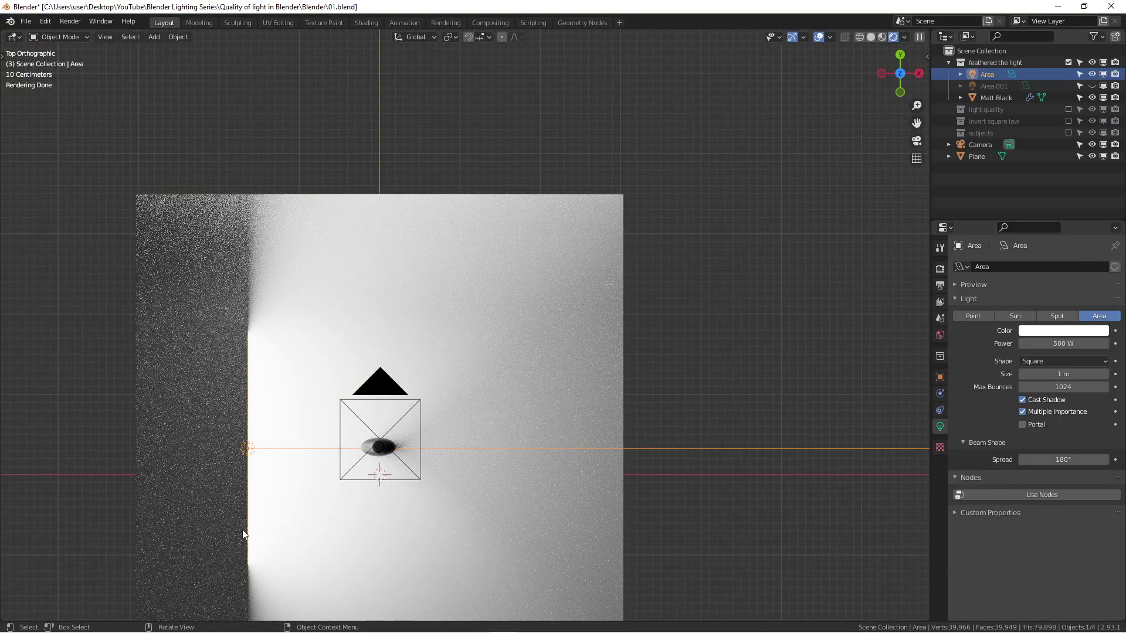
- Hide the side Area light, enable the Area.001 softbox, and zoom in on the bottle from the front
{"action": "left_click", "coordinate": [1093, 75]}
{"action": "left_click", "coordinate": [1091, 85]}
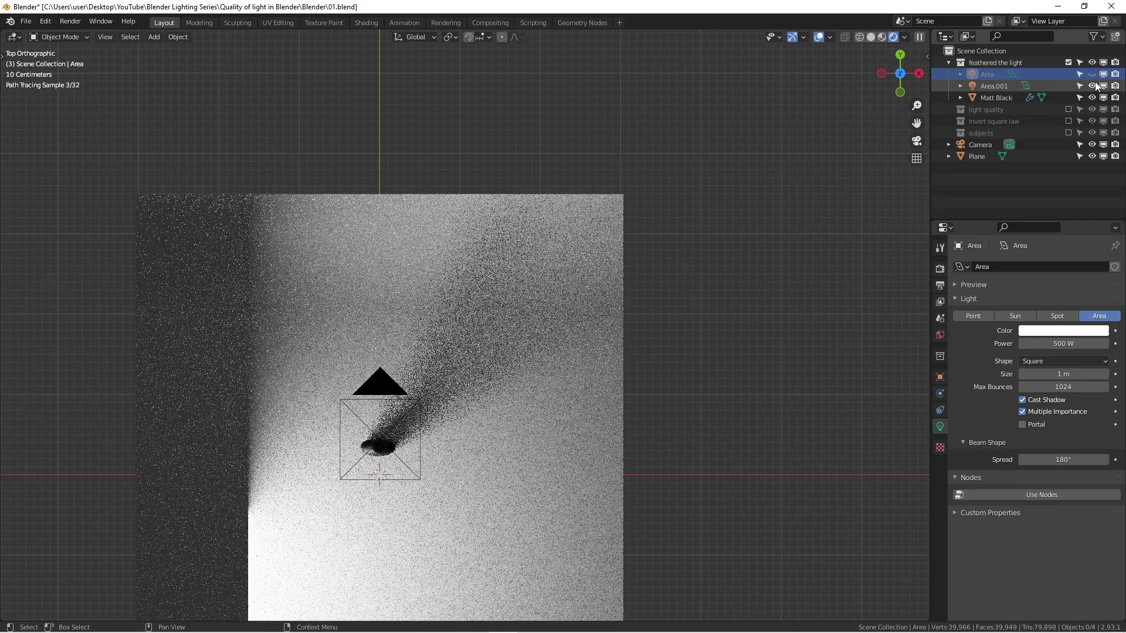
{"action": "scroll", "coordinate": [288, 484], "scroll_direction": "down", "scroll_amount": 1}
{"action": "middle_click_drag", "start_coordinate": [288, 484], "coordinate": [327, 411], "text": "shift"}
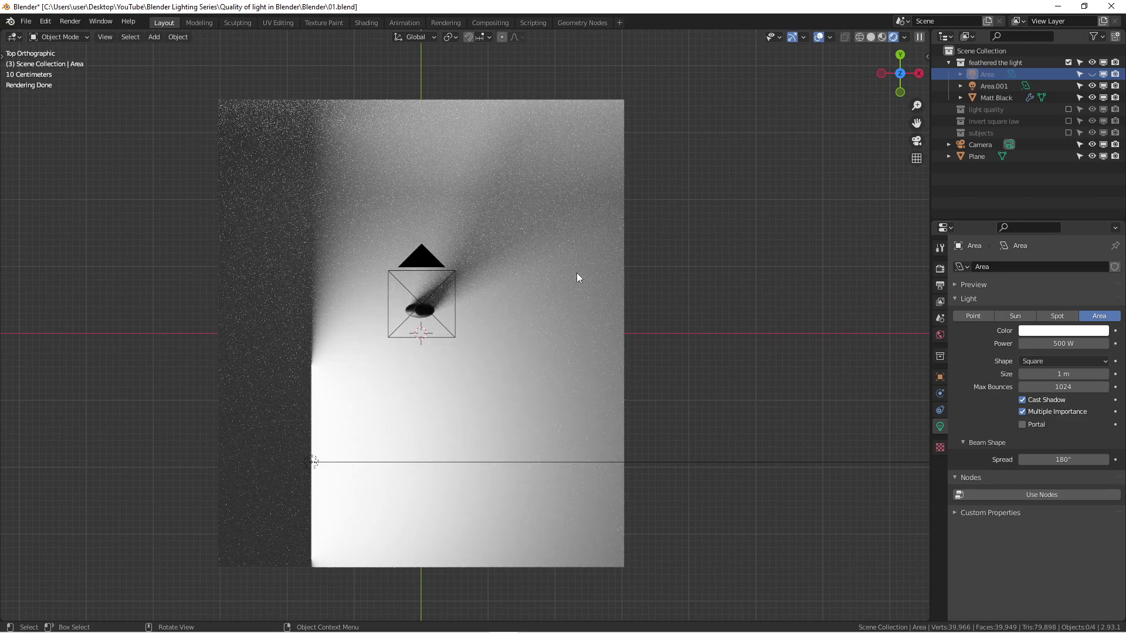
{"action": "scroll", "coordinate": [390, 344], "scroll_direction": "up", "scroll_amount": 3}
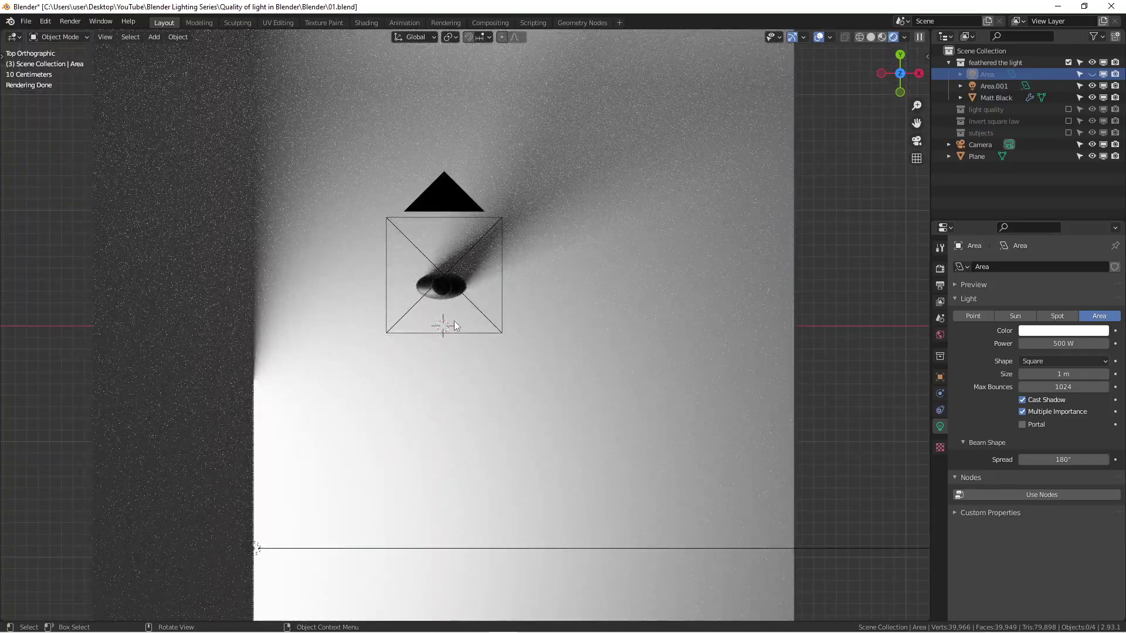
{"action": "key", "text": "KP_1"}
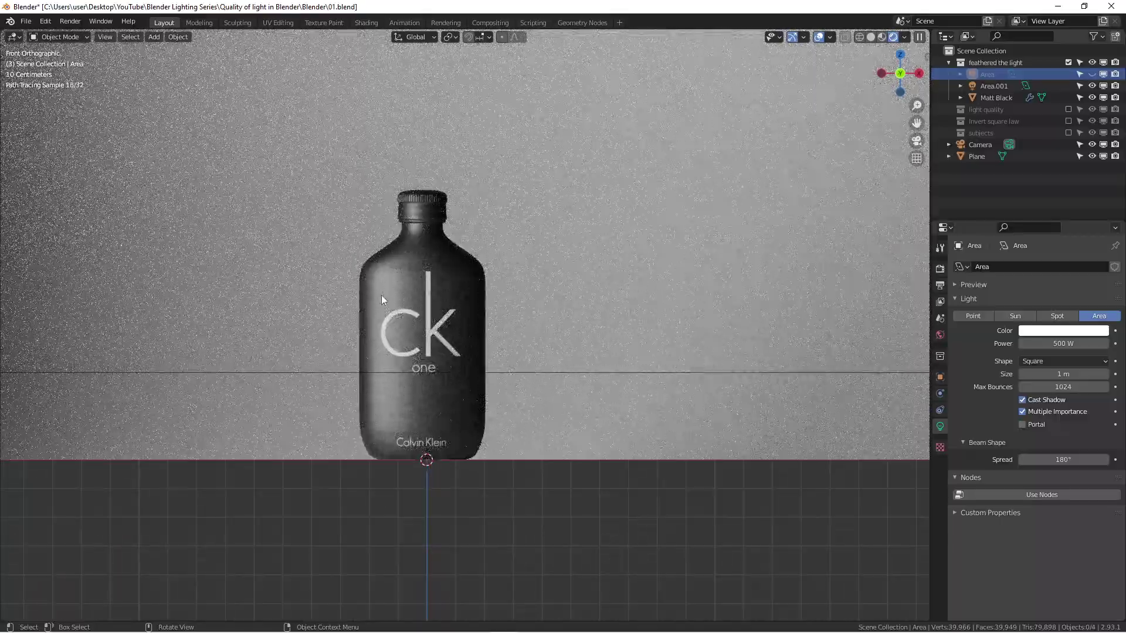
{"action": "scroll", "coordinate": [382, 290], "scroll_direction": "up", "scroll_amount": 1}
{"action": "scroll", "coordinate": [403, 278], "scroll_direction": "up", "scroll_amount": 1}
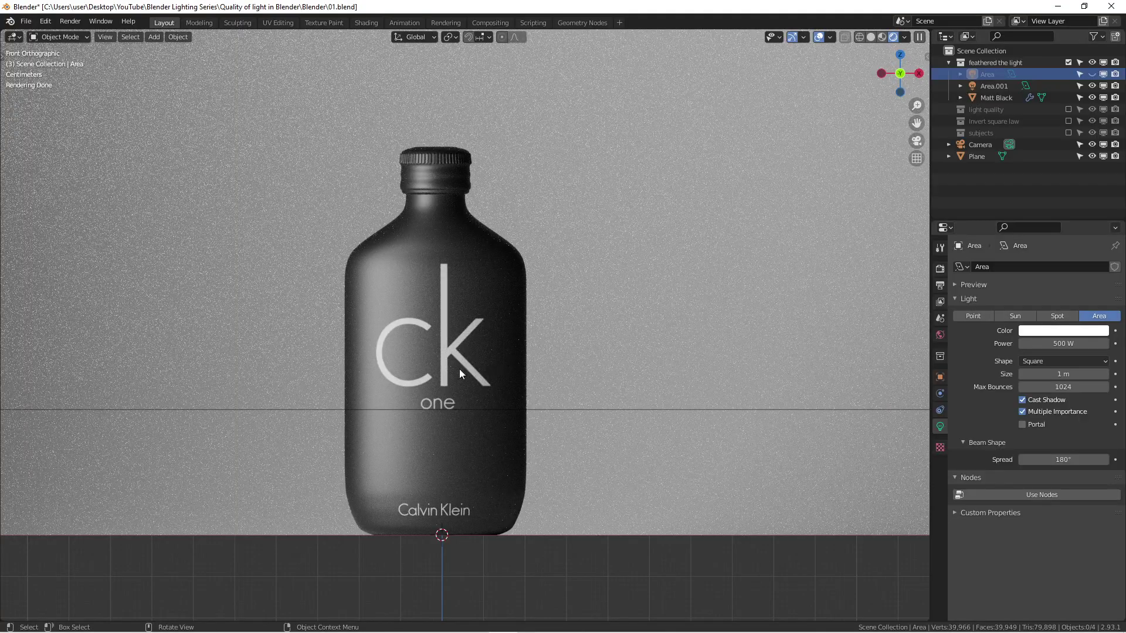
{"action": "left_click", "coordinate": [1092, 74]}
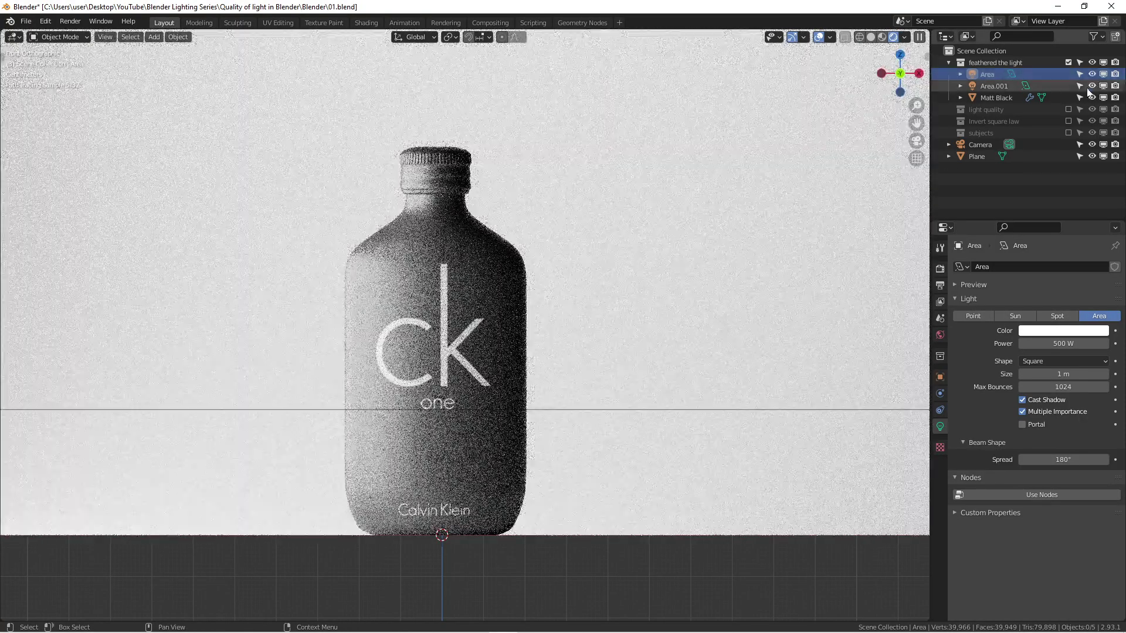
{"action": "left_click", "coordinate": [1092, 86]}
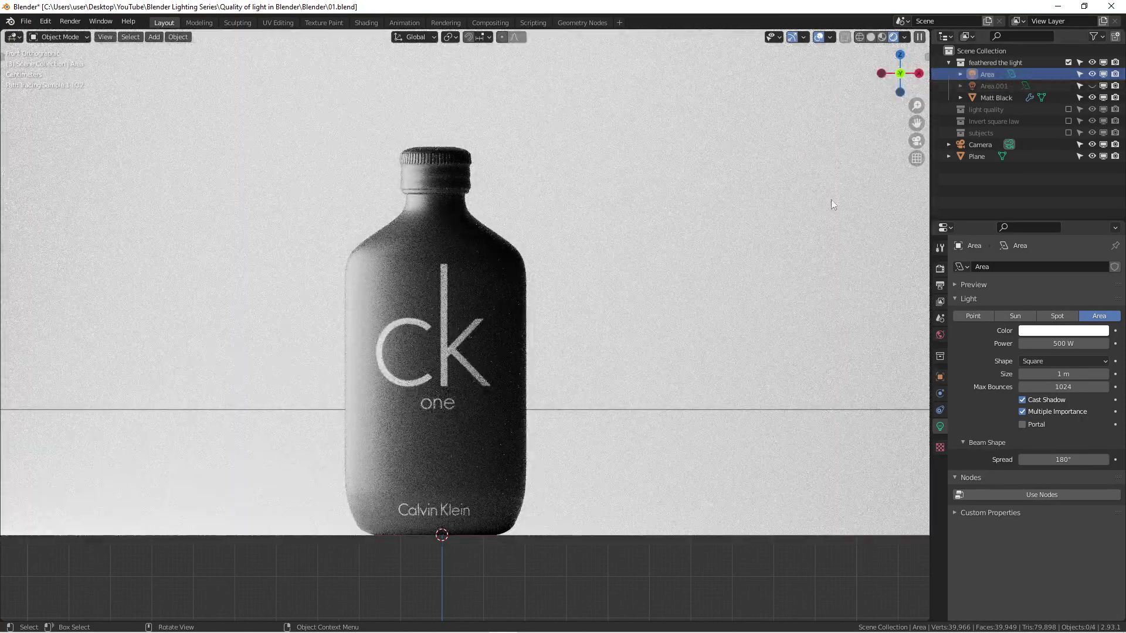
{"action": "middle_click_drag", "start_coordinate": [513, 297], "coordinate": [305, 315]}
{"action": "key", "text": "KP_1"}
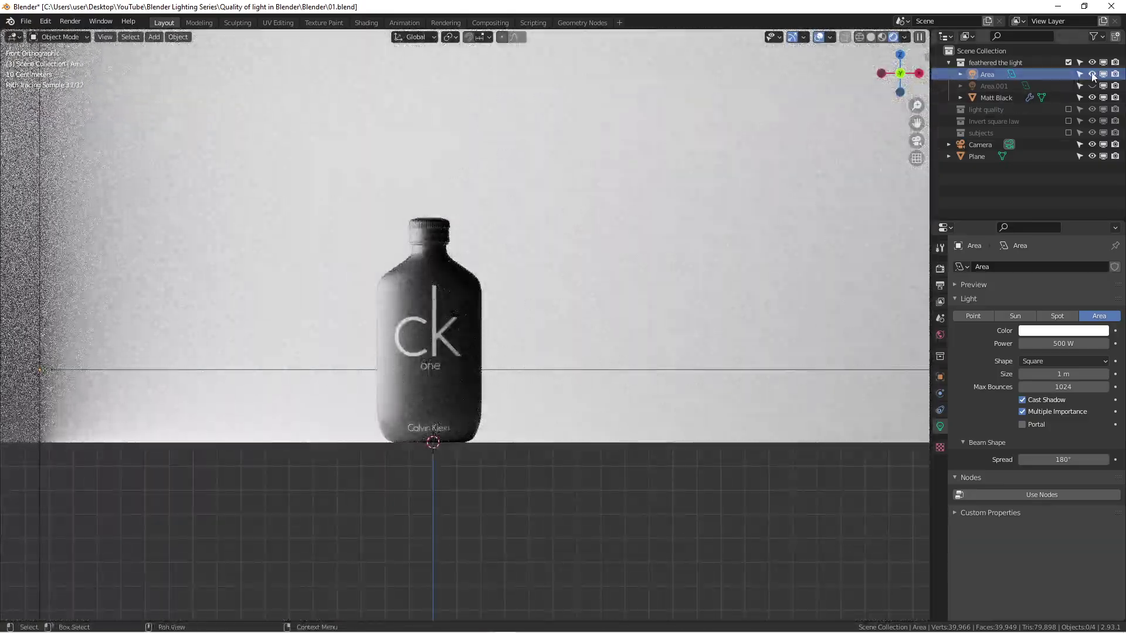
{"action": "left_click", "coordinate": [1091, 75]}
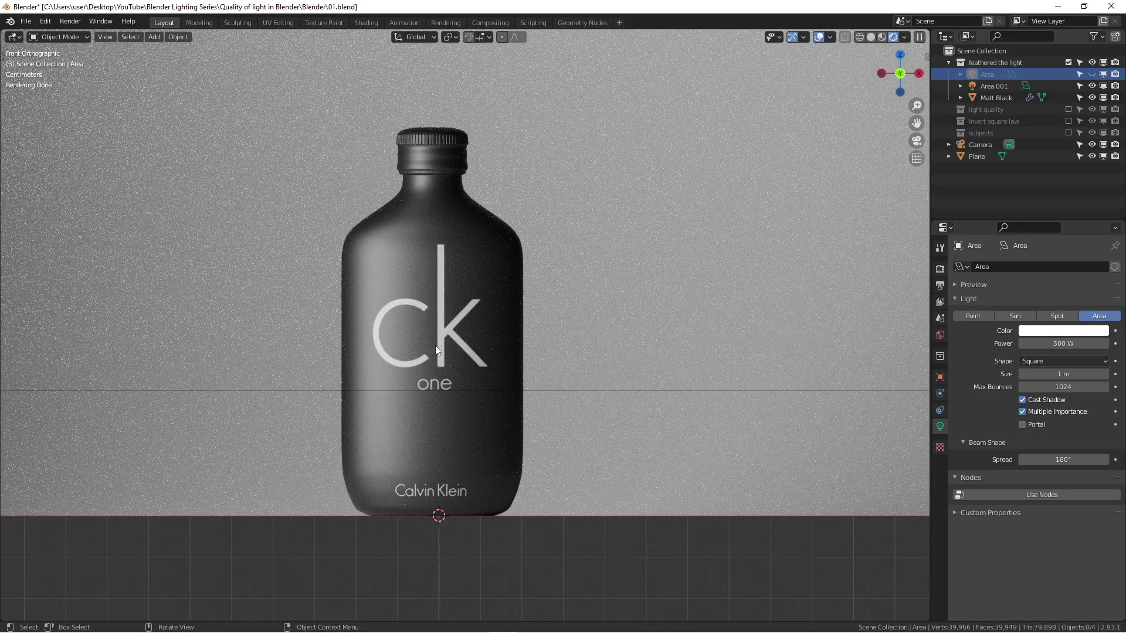
{"action": "scroll", "coordinate": [435, 345], "scroll_direction": "down", "scroll_amount": 2}
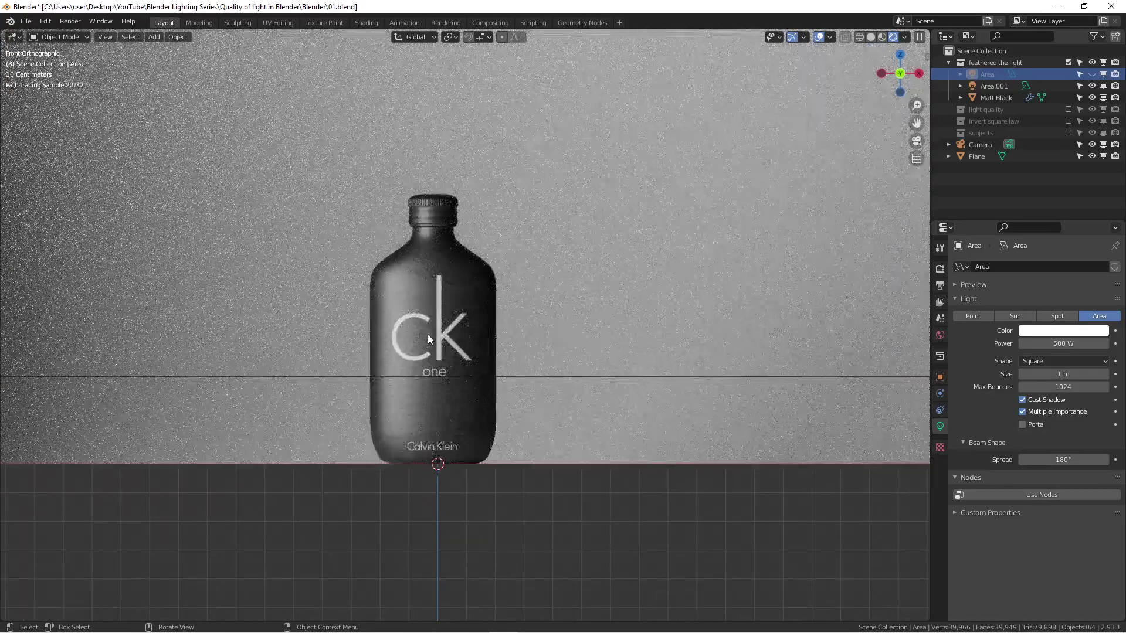
{"action": "middle_click_drag", "start_coordinate": [427, 339], "coordinate": [231, 244]}
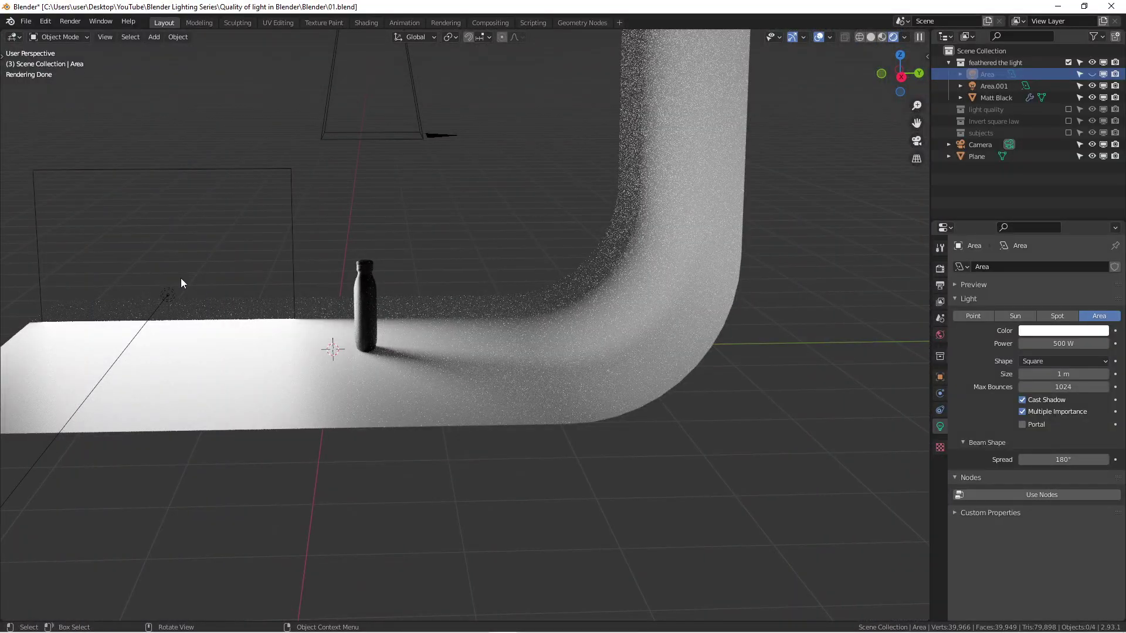
{"action": "mouse_move", "coordinate": [183, 283]}
{"action": "middle_mouse_down"}
{"action": "mouse_move", "coordinate": [297, 290]}
{"action": "mouse_move", "coordinate": [218, 283]}
{"action": "middle_mouse_up"}
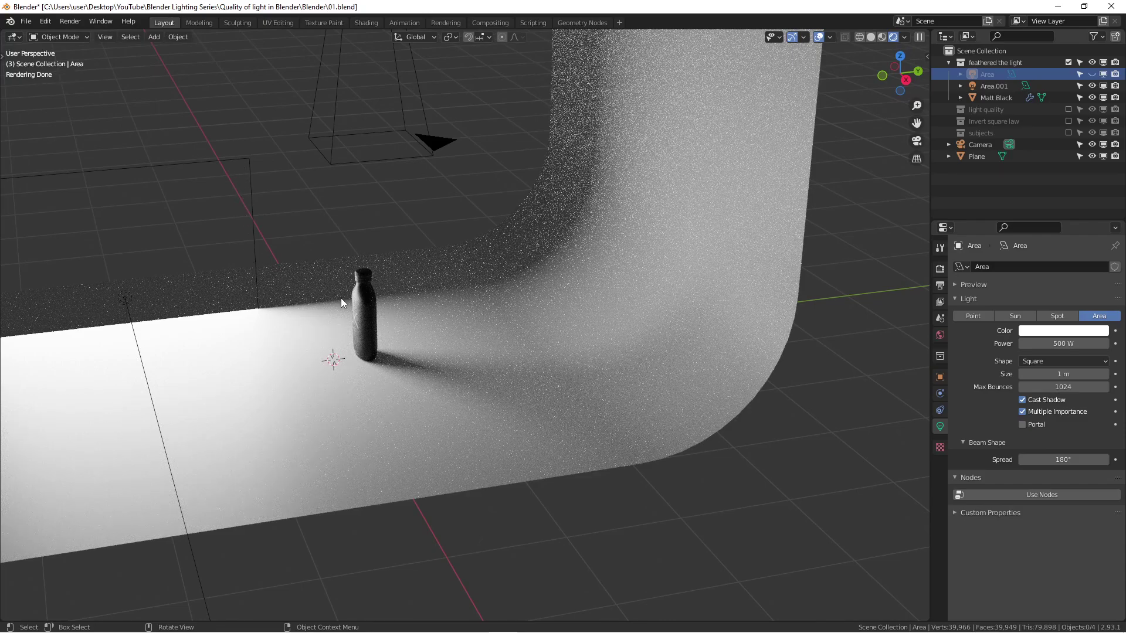
{"action": "scroll", "coordinate": [342, 298], "scroll_direction": "down", "scroll_amount": 3}
{"action": "middle_click_drag", "start_coordinate": [342, 299], "coordinate": [278, 306]}
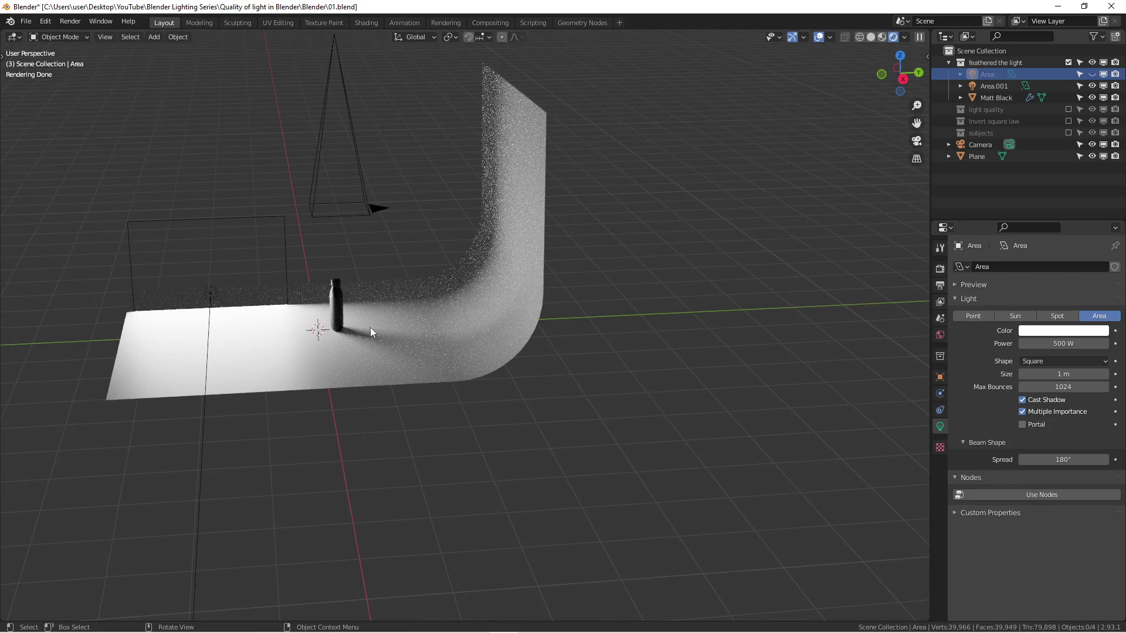
{"action": "middle_click_drag", "start_coordinate": [360, 327], "coordinate": [446, 293]}
{"action": "scroll", "coordinate": [416, 299], "scroll_direction": "up", "scroll_amount": 5}
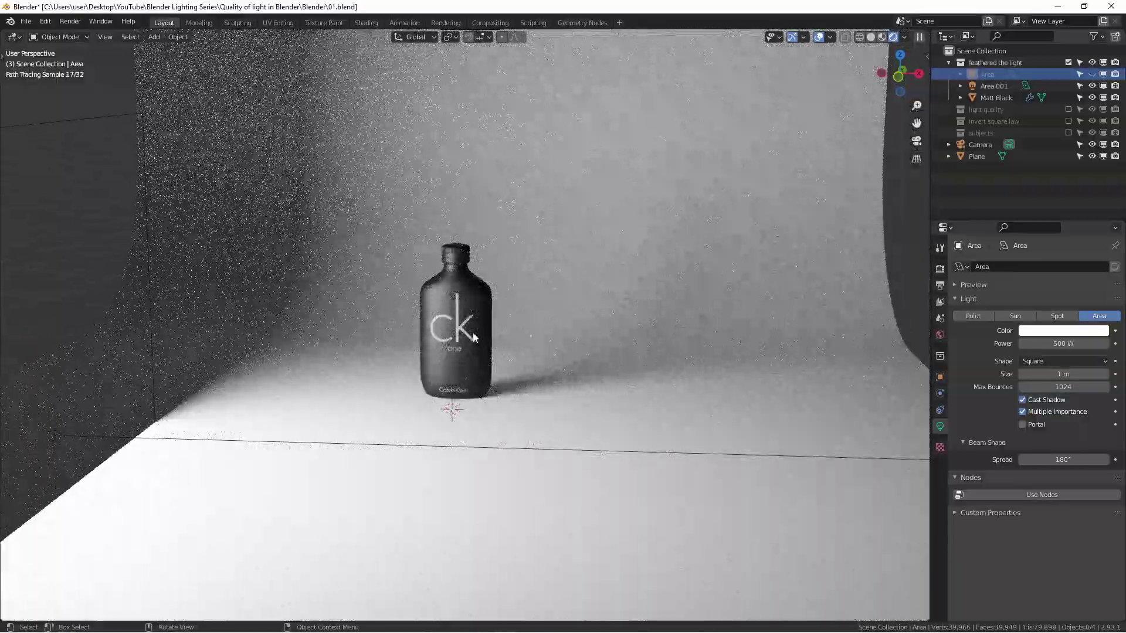
{"action": "key", "text": "KP_1"}
{"action": "scroll", "coordinate": [488, 282], "scroll_direction": "up", "scroll_amount": 3}
{"action": "scroll", "coordinate": [488, 283], "scroll_direction": "up", "scroll_amount": 1}
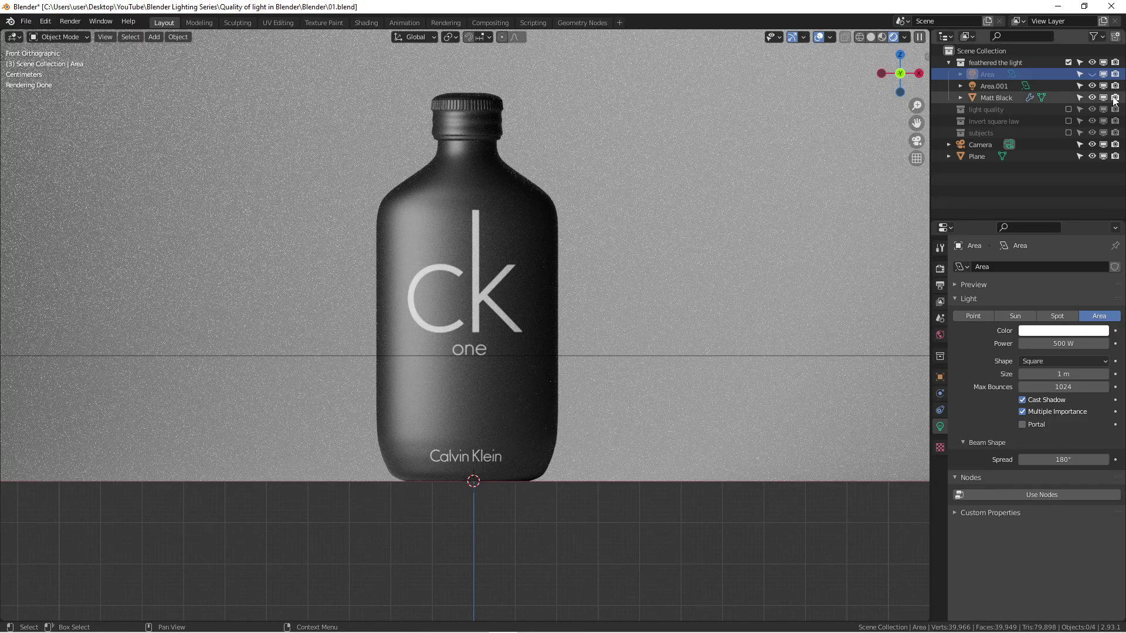
- Collapse 'feathered the light' and zoom into a perspective view of the bottle on the sweep
{"action": "scroll", "coordinate": [496, 281], "scroll_direction": "down", "scroll_amount": 3}
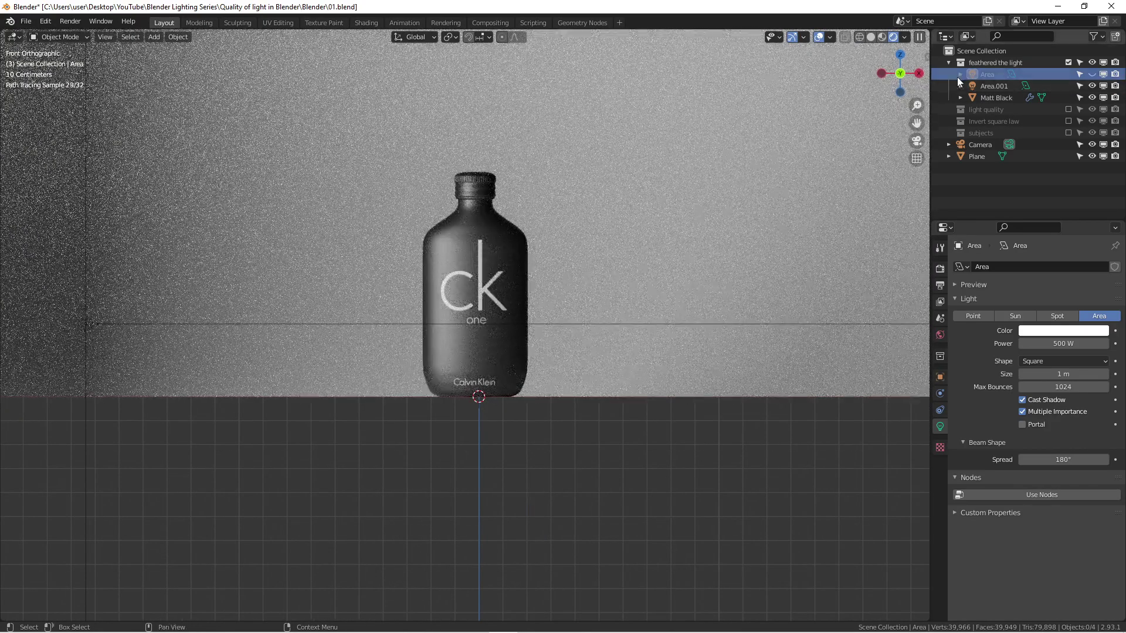
{"action": "left_click", "coordinate": [947, 63]}
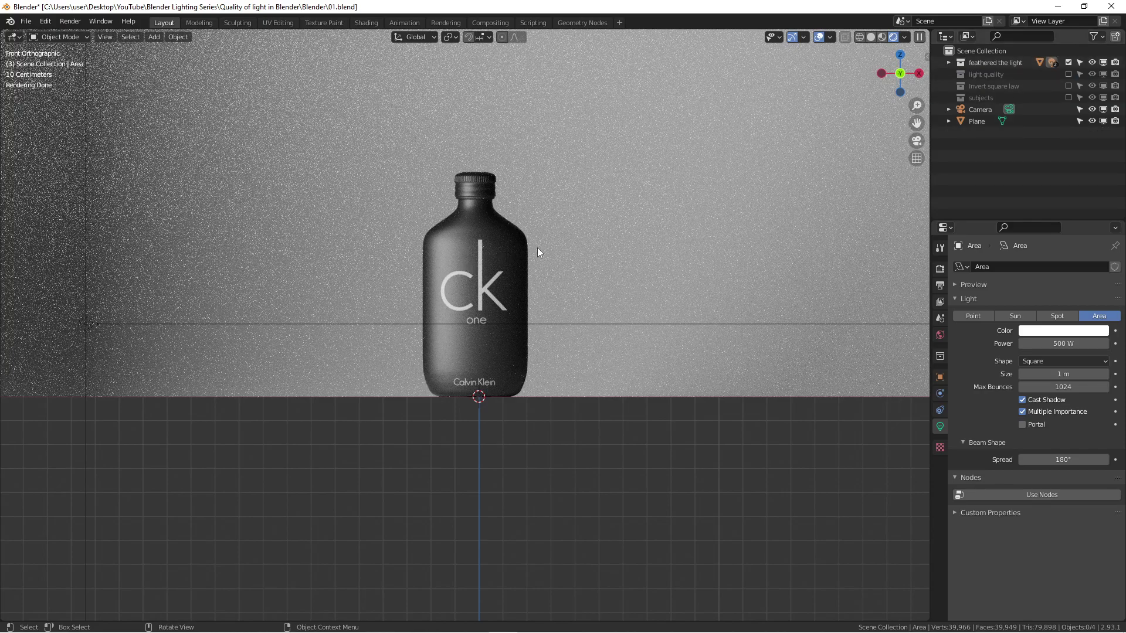
{"action": "middle_click_drag", "start_coordinate": [544, 266], "coordinate": [514, 295]}
{"action": "scroll", "coordinate": [514, 295], "scroll_direction": "up", "scroll_amount": 2}
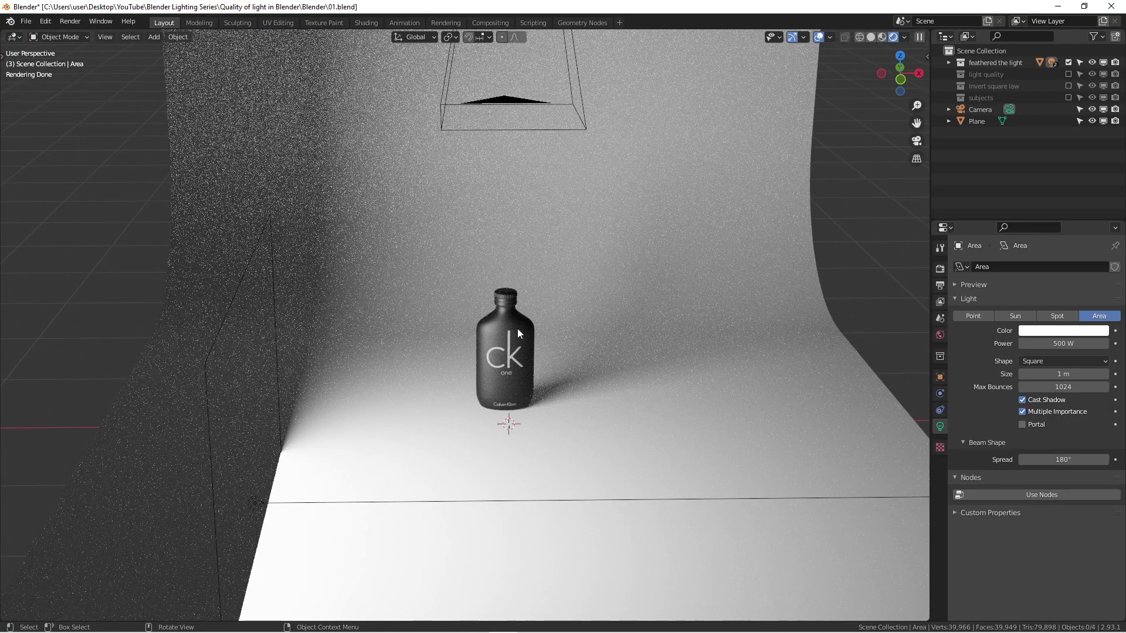
{"action": "scroll", "coordinate": [507, 335], "scroll_direction": "up", "scroll_amount": 2}
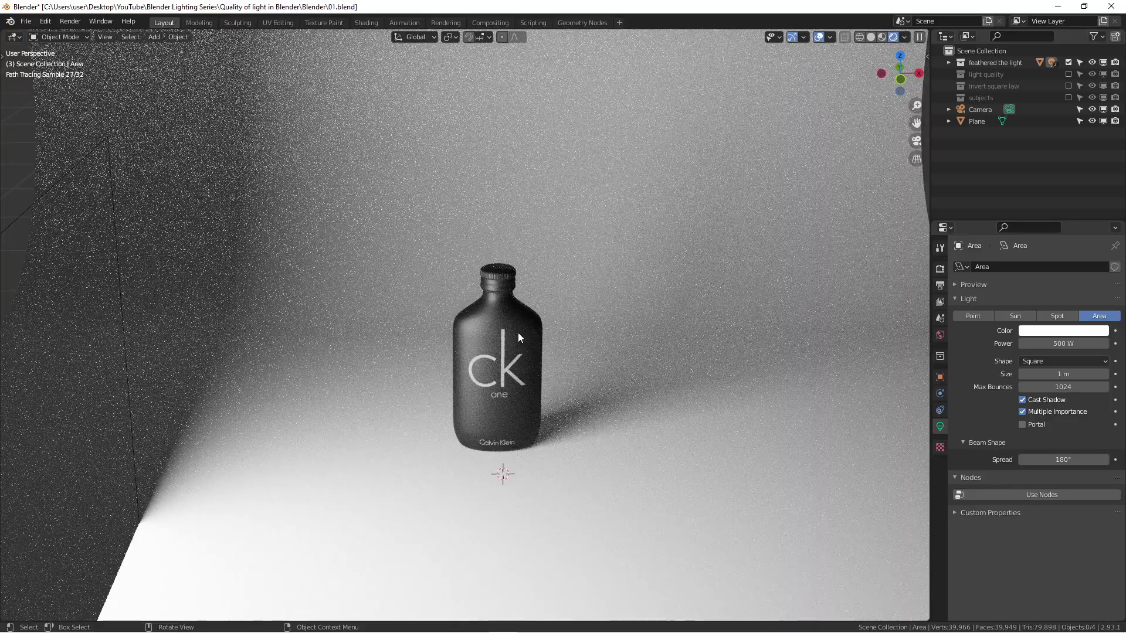
- Frame the bottle, sweep and overhead softbox in a zoomed-out front view
{"action": "key", "text": "KP_1"}
{"action": "middle_click_drag", "start_coordinate": [499, 281], "coordinate": [504, 389], "text": "shift"}
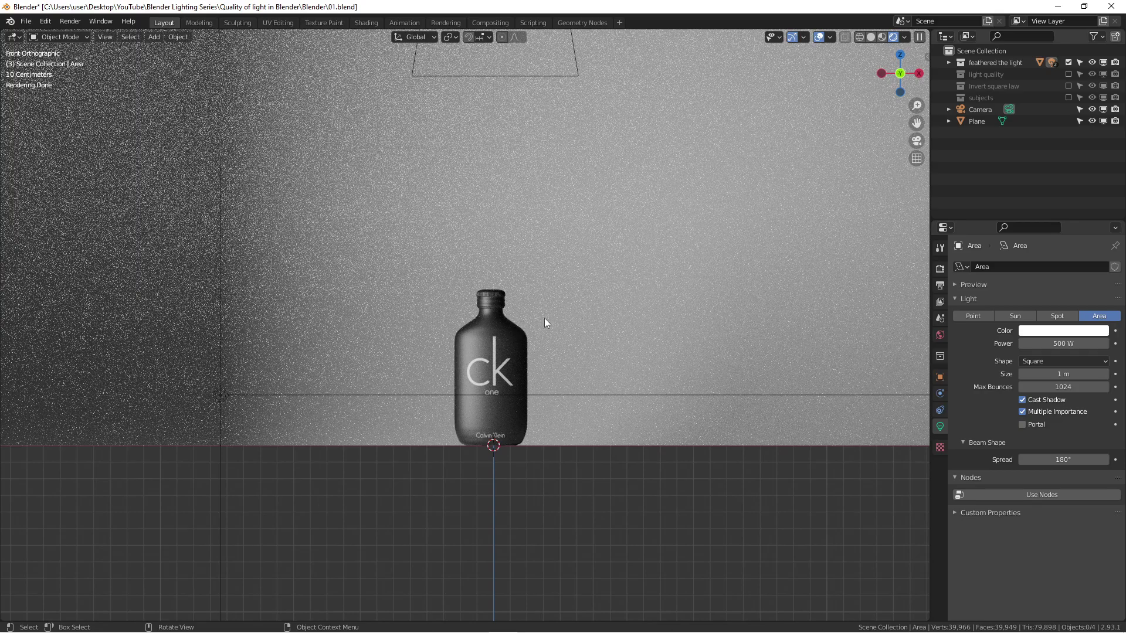
{"action": "middle_click_drag", "start_coordinate": [545, 323], "coordinate": [528, 346]}
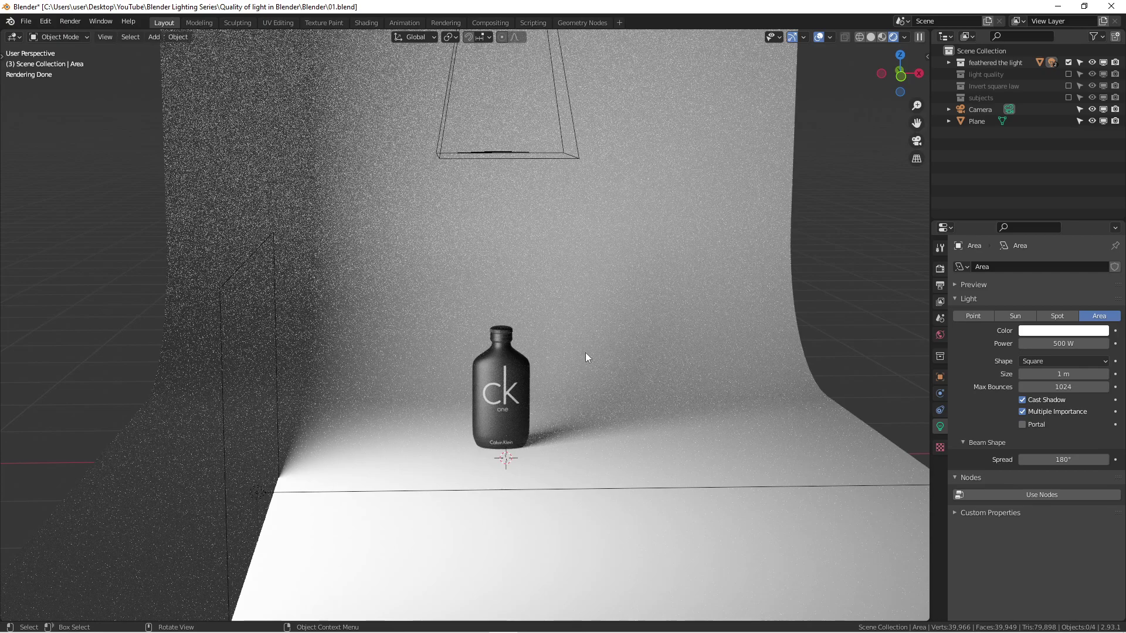
{"action": "scroll", "coordinate": [585, 353], "scroll_direction": "down", "scroll_amount": 2}
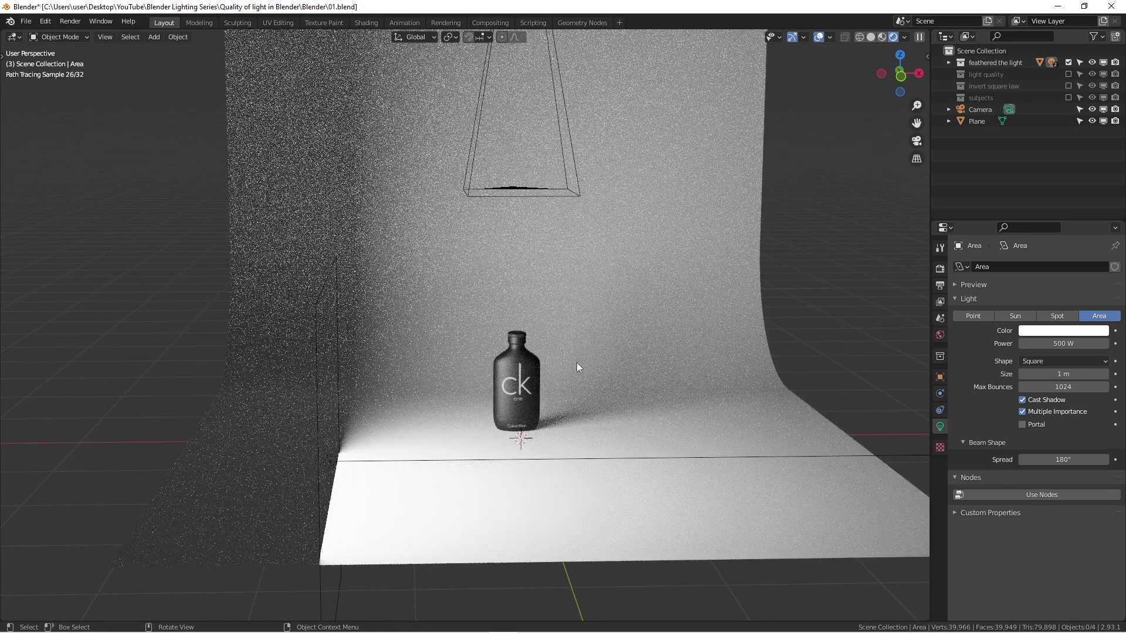
{"action": "key", "text": "KP_1"}
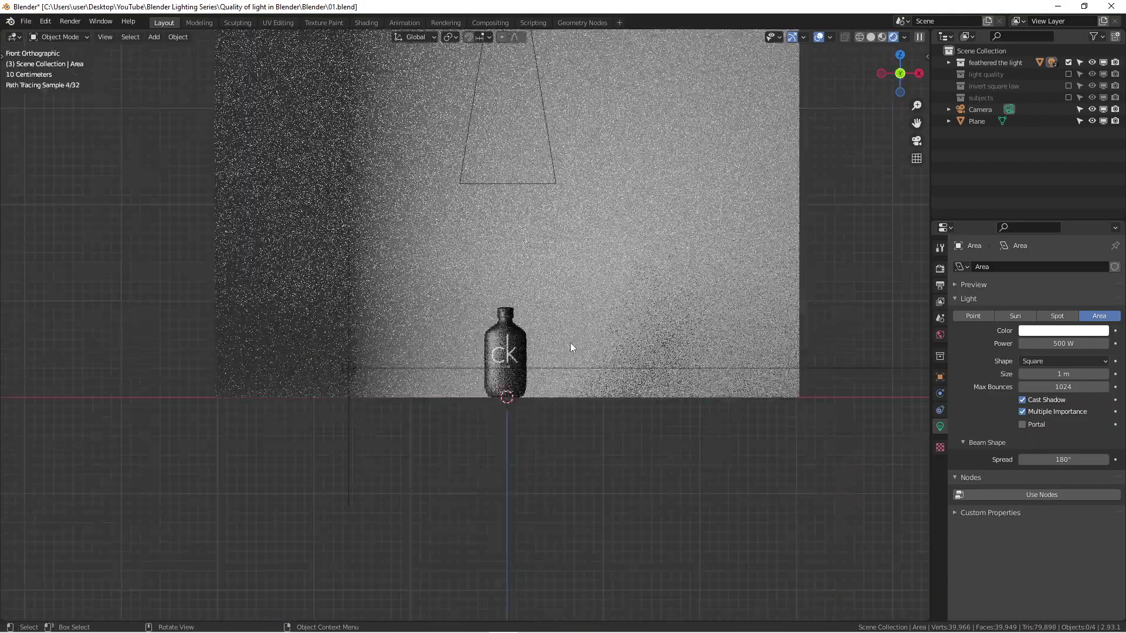